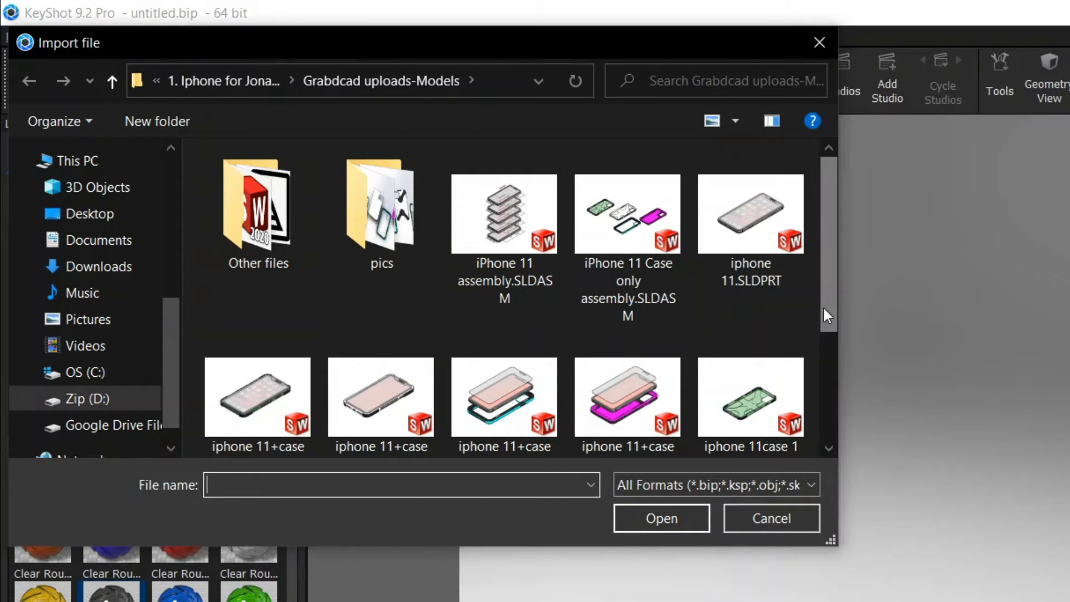
- Import the model file iphone 11+case 3.SLDPRT with the default import settings
drag(824, 309, 824, 368)
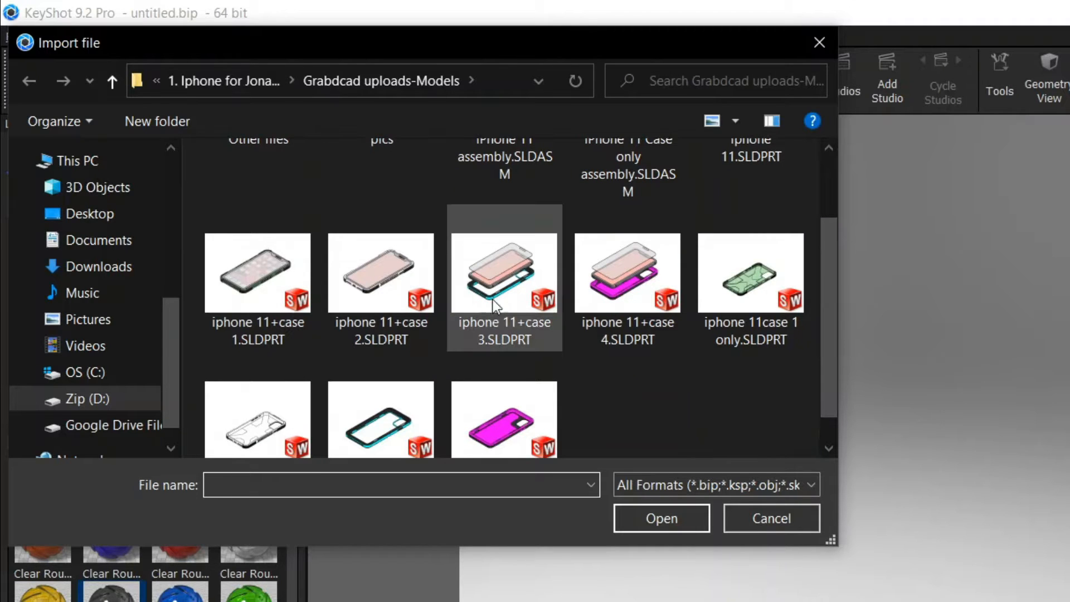
double_click(507, 269)
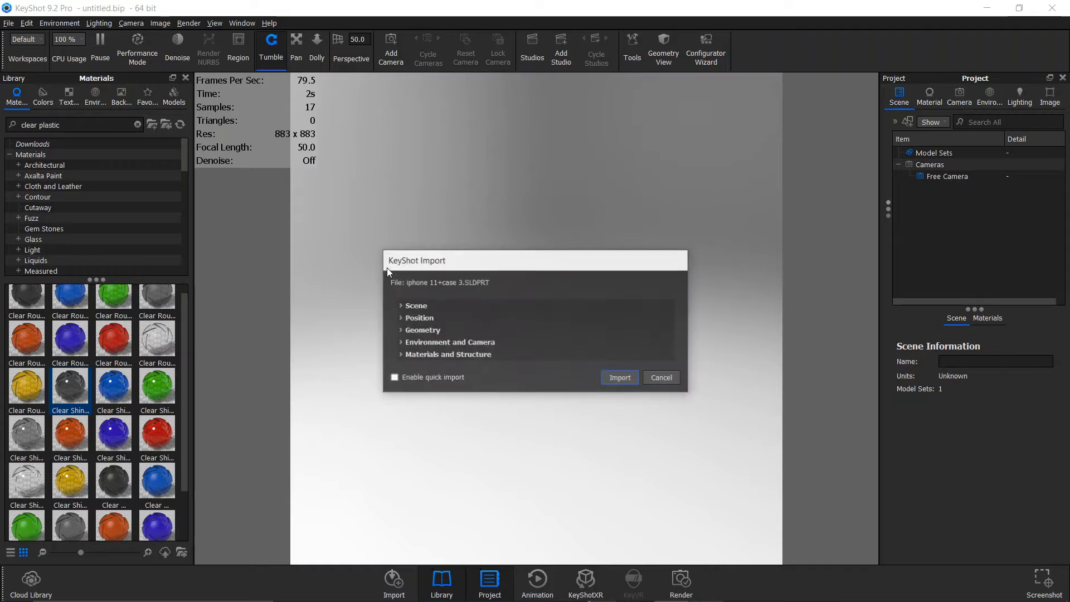
click(615, 378)
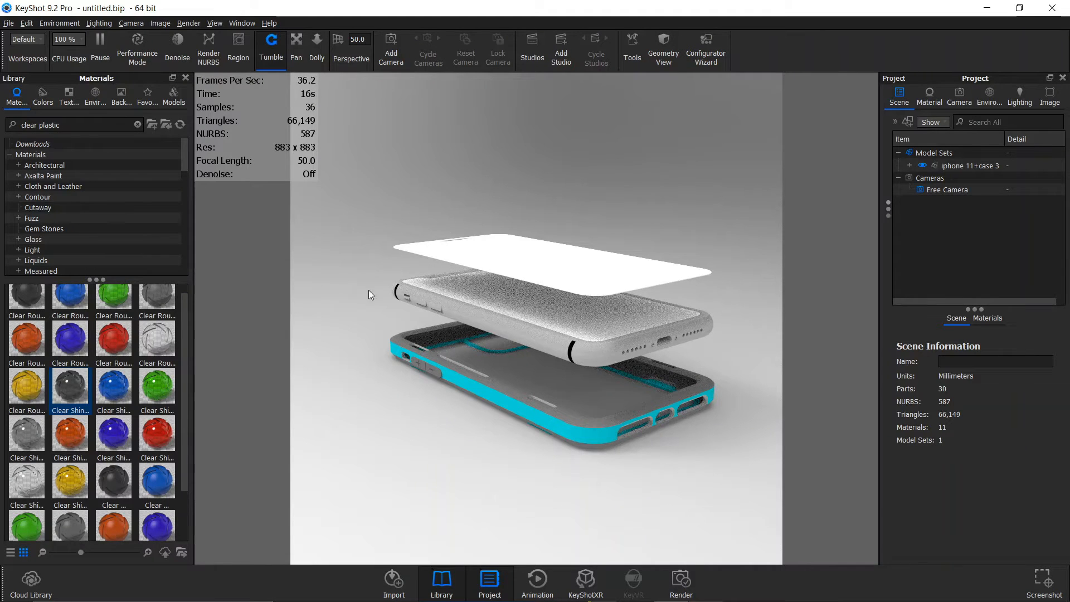
- Examine the exploded screen glass, phone body and case from above and from low three-quarter angles
click(610, 438)
drag(607, 435, 706, 373)
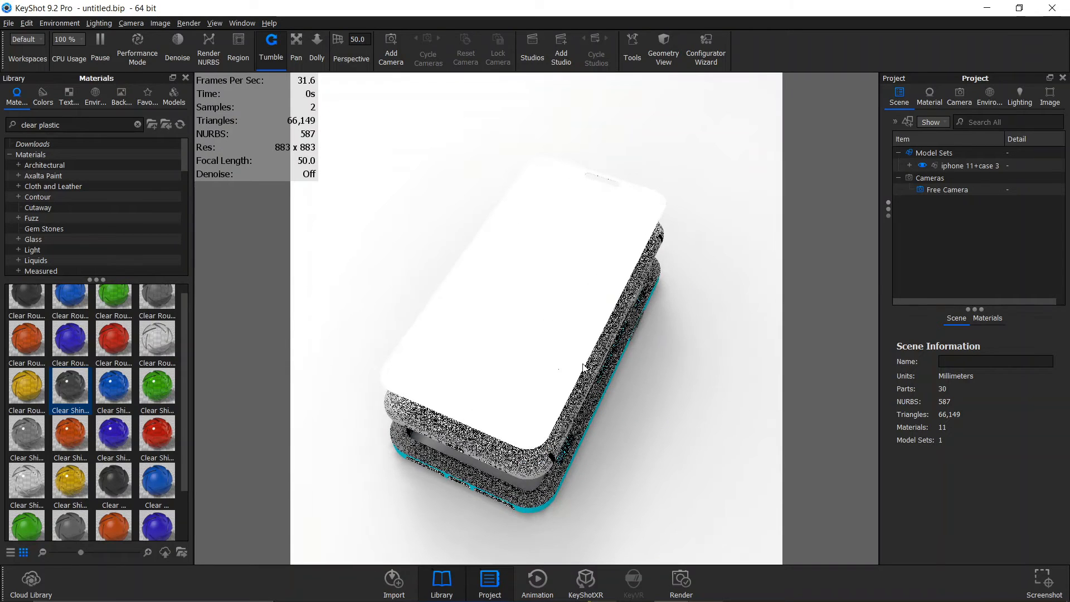
drag(509, 353, 623, 387)
drag(516, 299, 633, 451)
drag(455, 279, 616, 429)
drag(610, 230, 610, 382)
scroll(545, 369, down, 5)
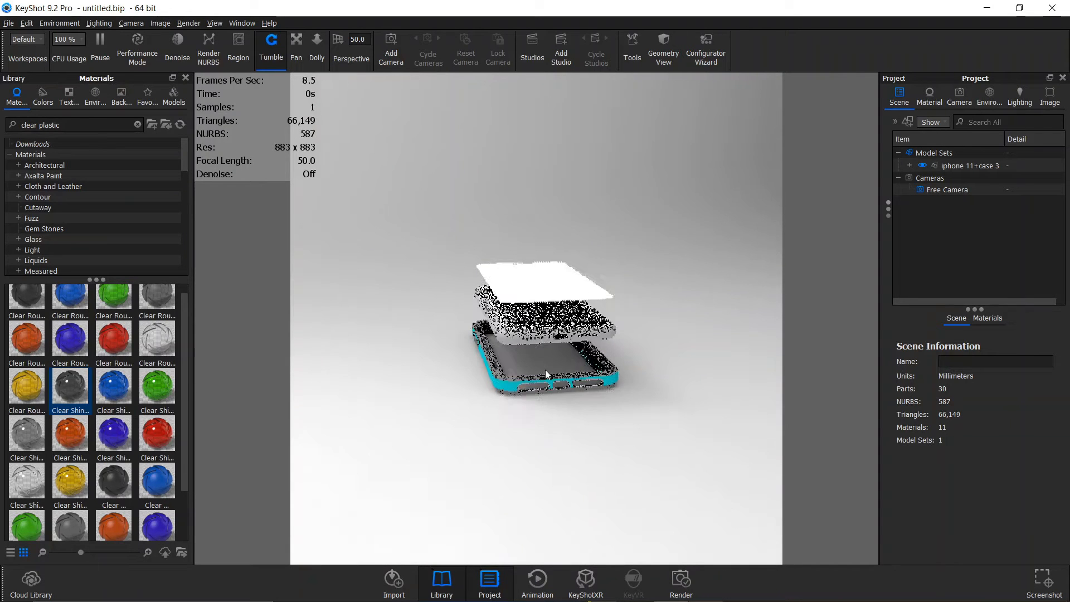
scroll(545, 369, up, 6)
scroll(546, 366, up, 5)
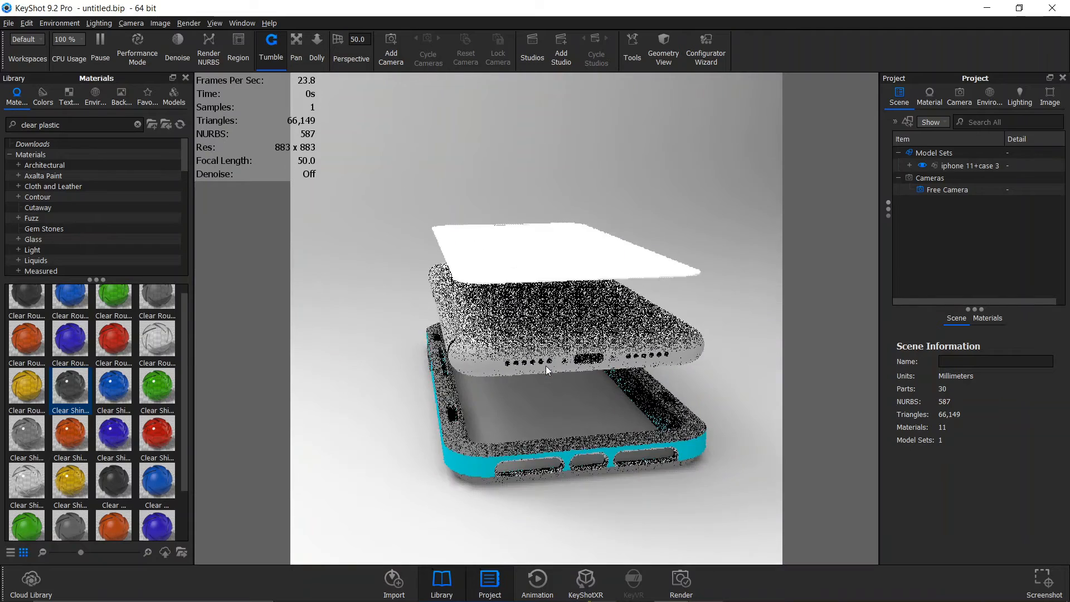
scroll(578, 379, down, 2)
drag(615, 387, 477, 434)
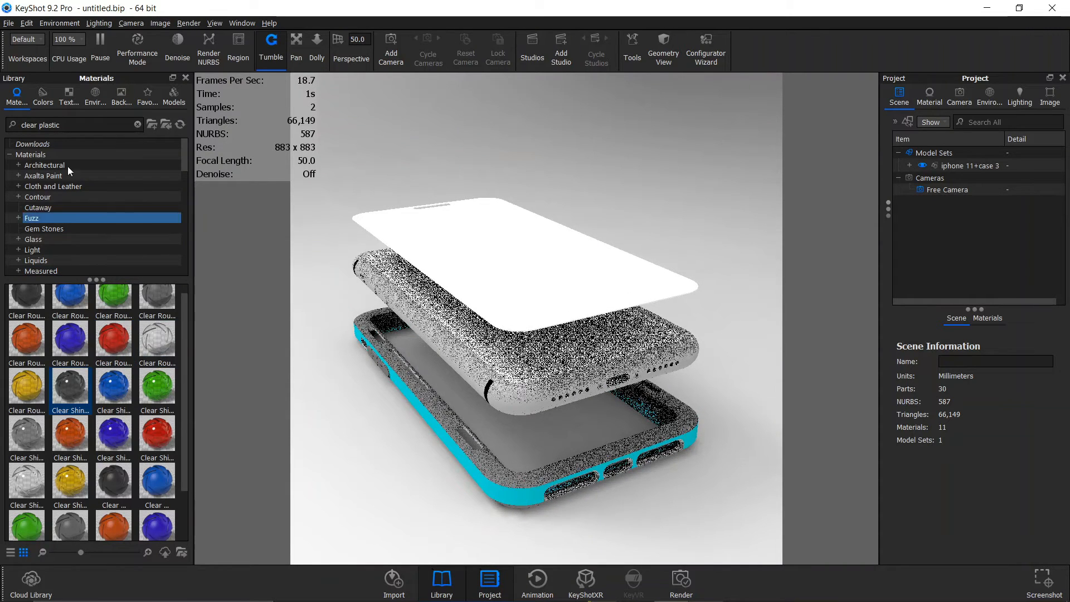
- Revert the workspace to the saved Default layout
drag(64, 123, 18, 127)
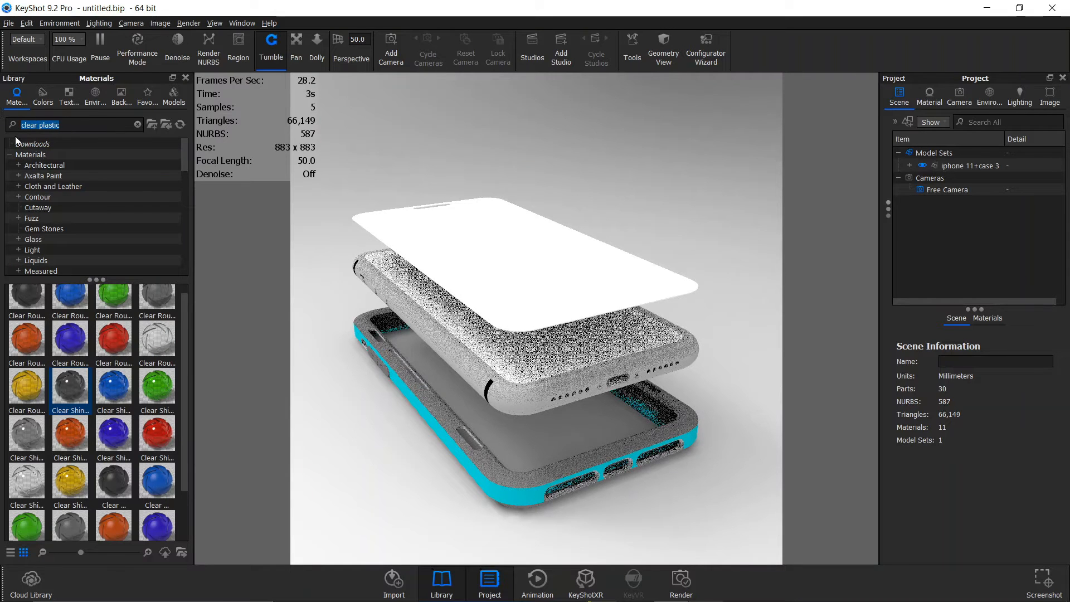
click(33, 37)
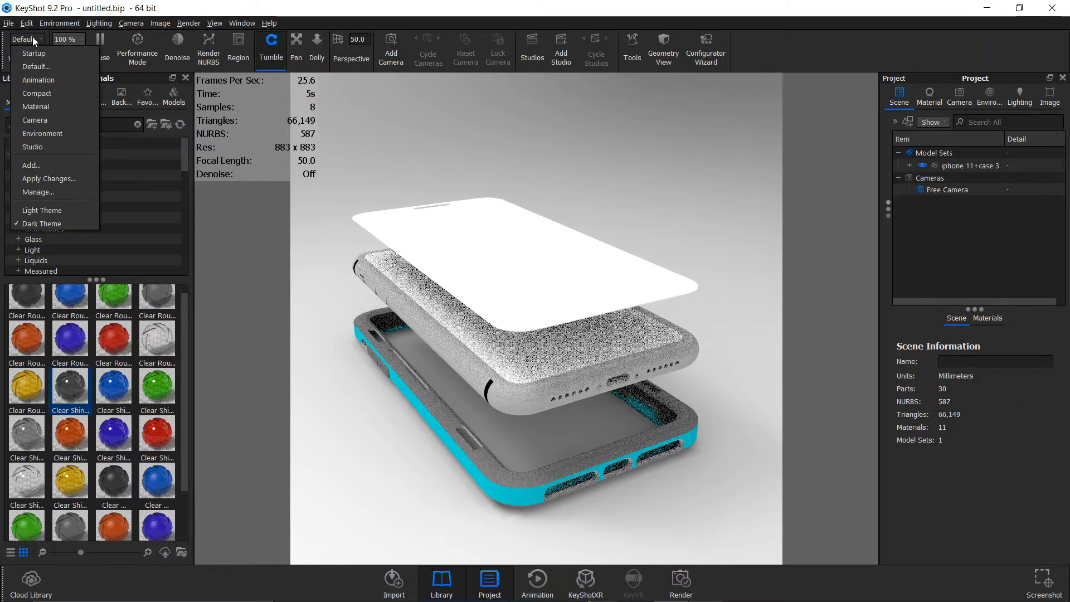
click(31, 66)
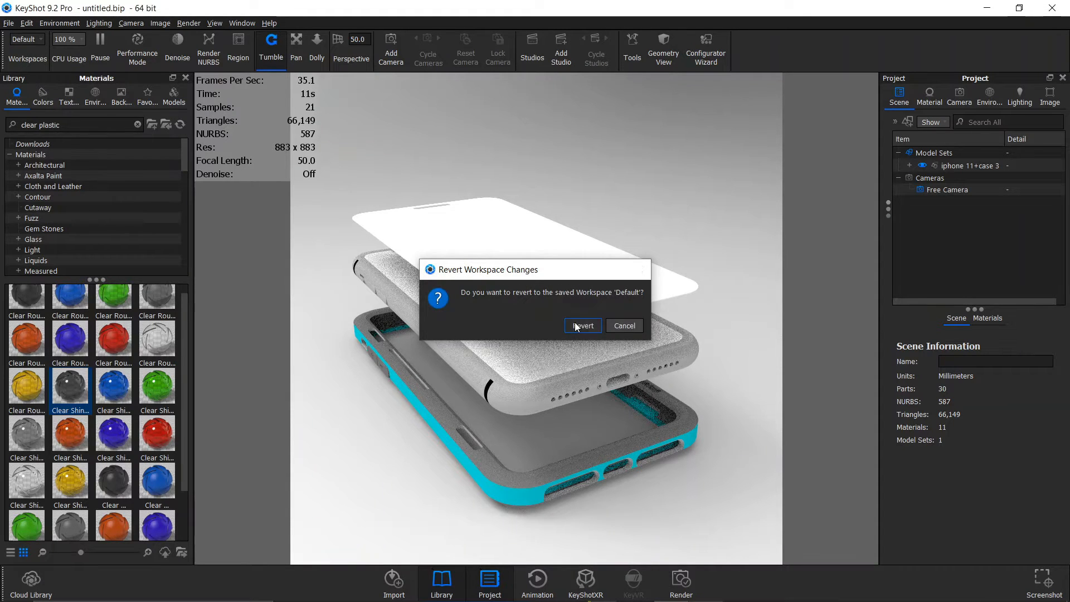
click(580, 325)
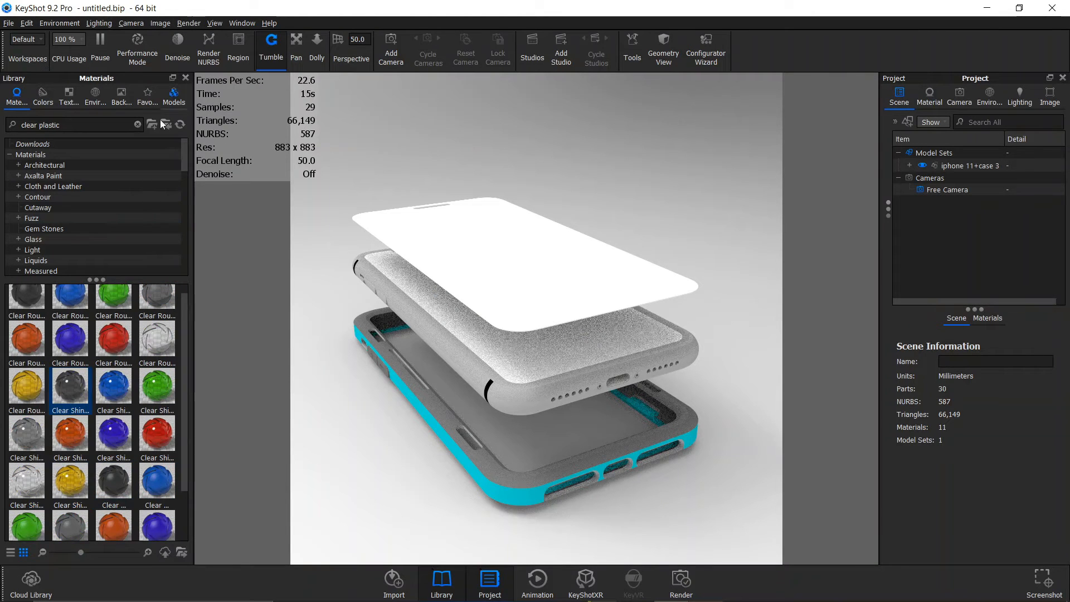
- Set the image resolution to the landscape 16:9 preset and reframe the phone model
click(156, 21)
mouse_move(186, 33)
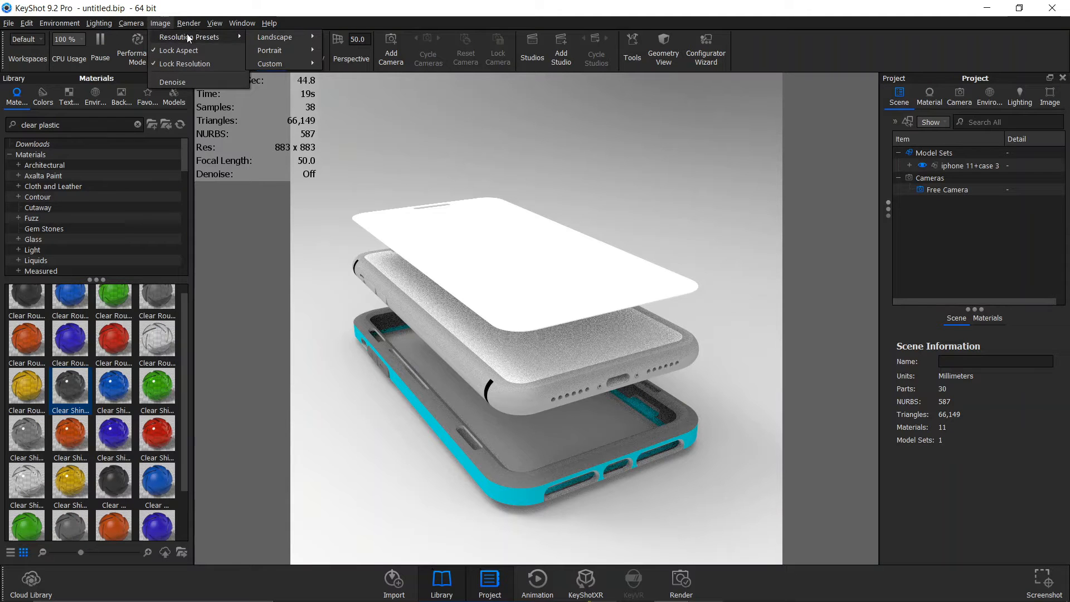
mouse_move(280, 33)
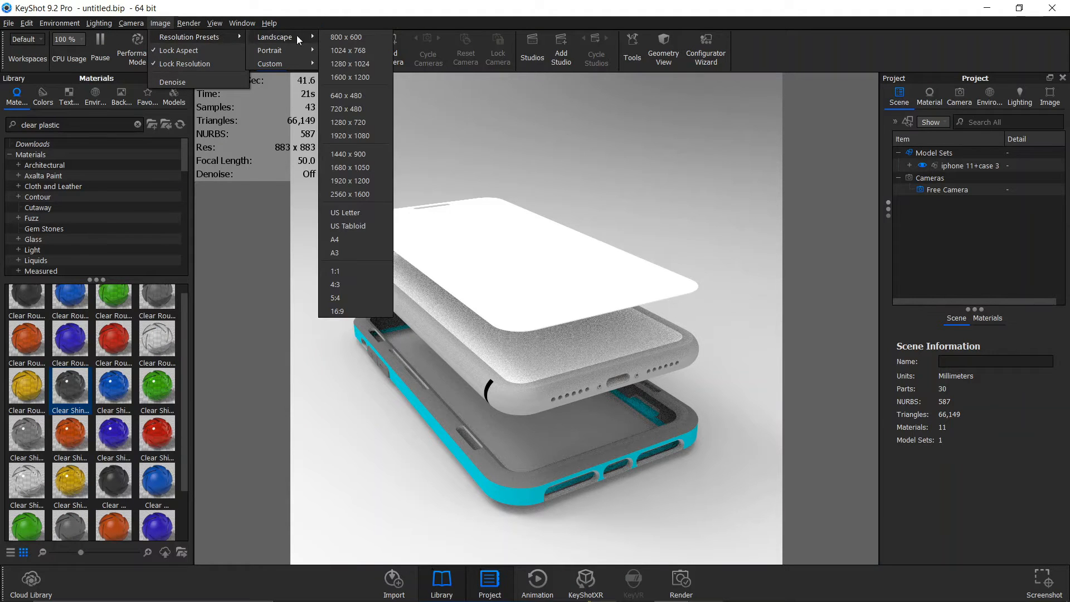
click(347, 307)
drag(517, 269, 544, 327)
scroll(545, 327, down, 1)
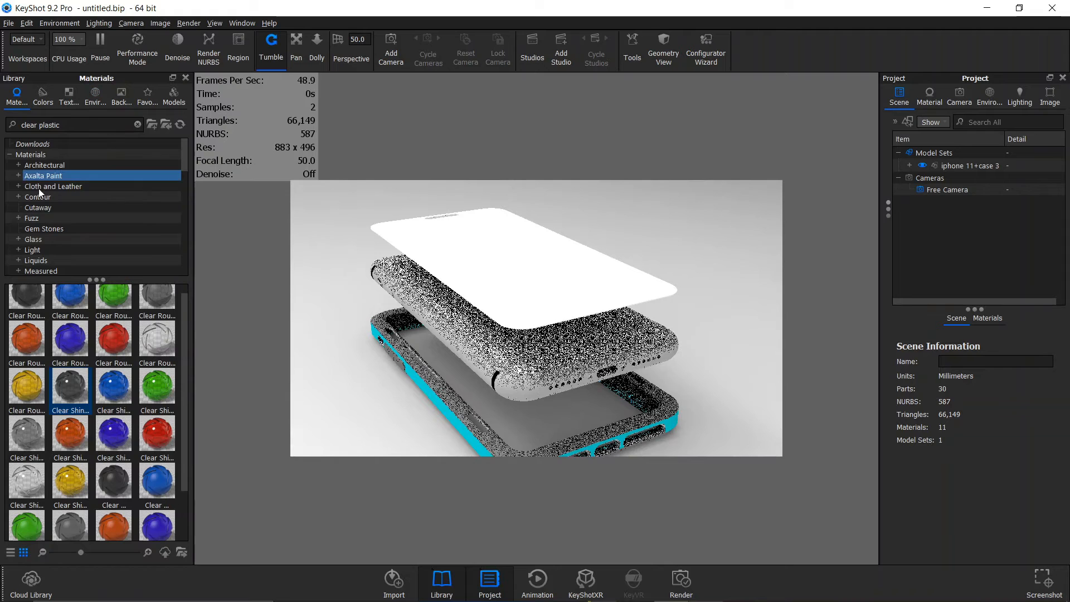
- Examine the details of the black Gradient backplate in the Cloud Library, then close the library
click(122, 97)
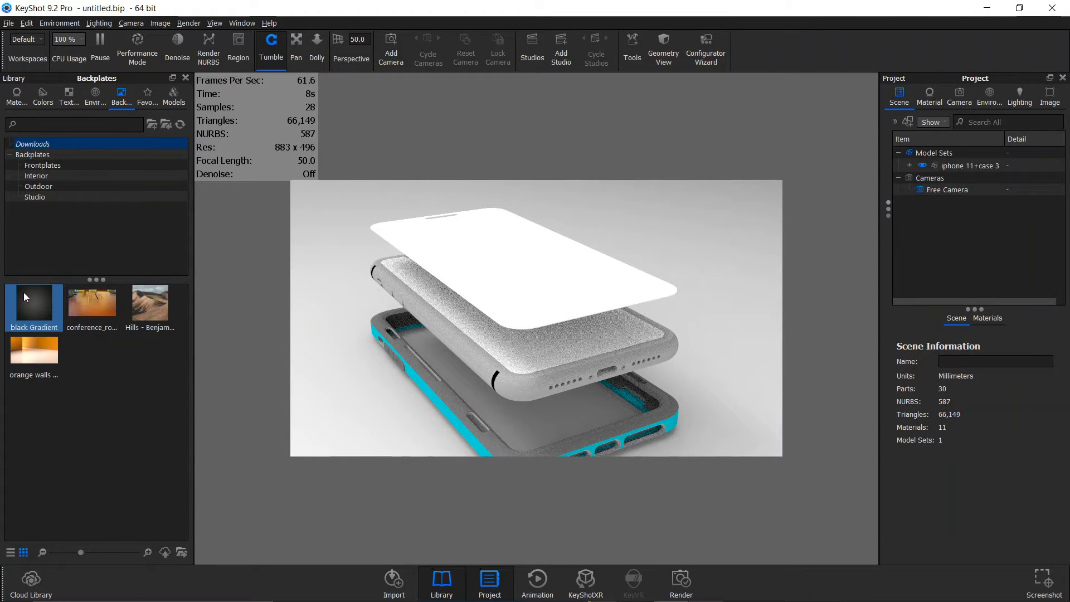
click(31, 582)
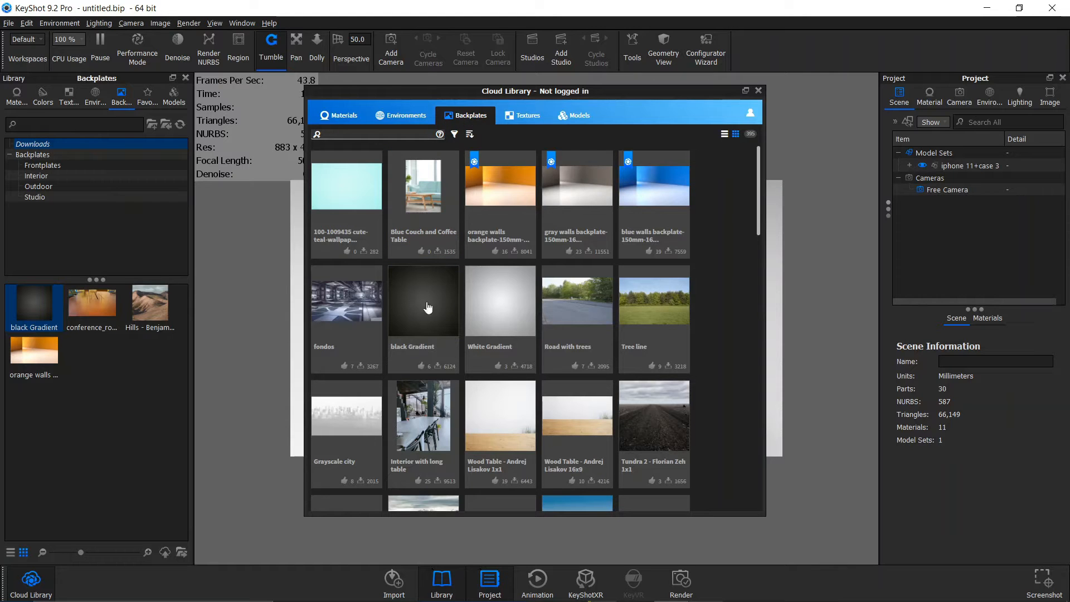
click(433, 309)
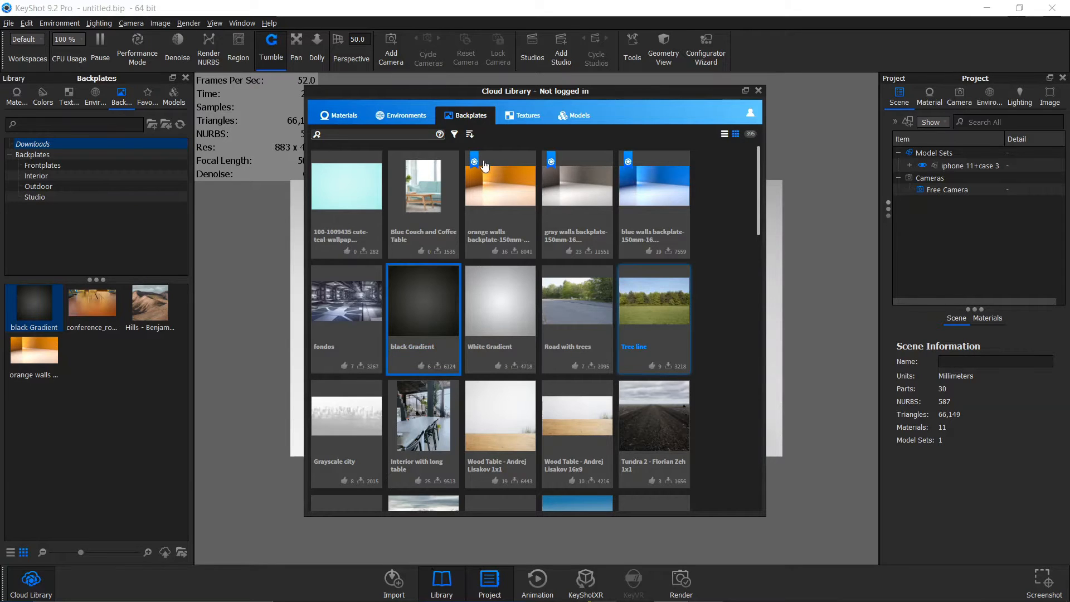
click(429, 297)
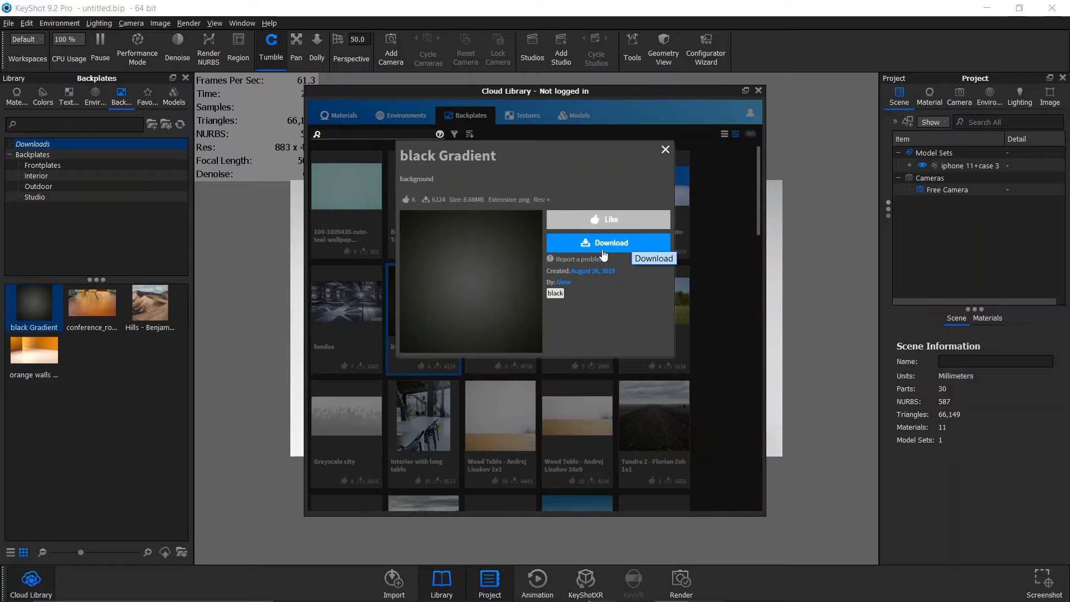
click(665, 150)
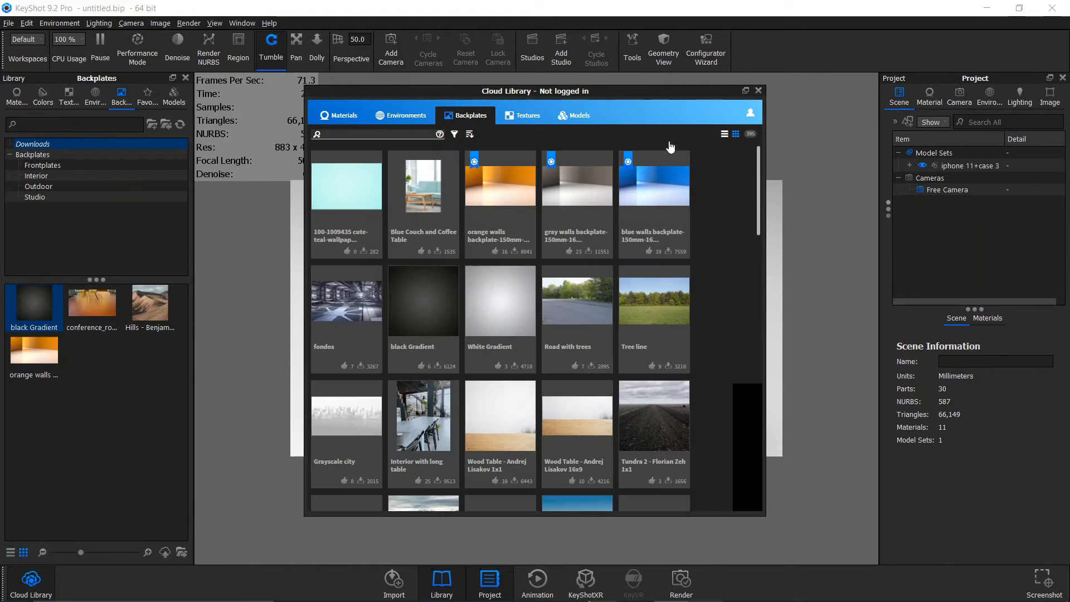
click(757, 90)
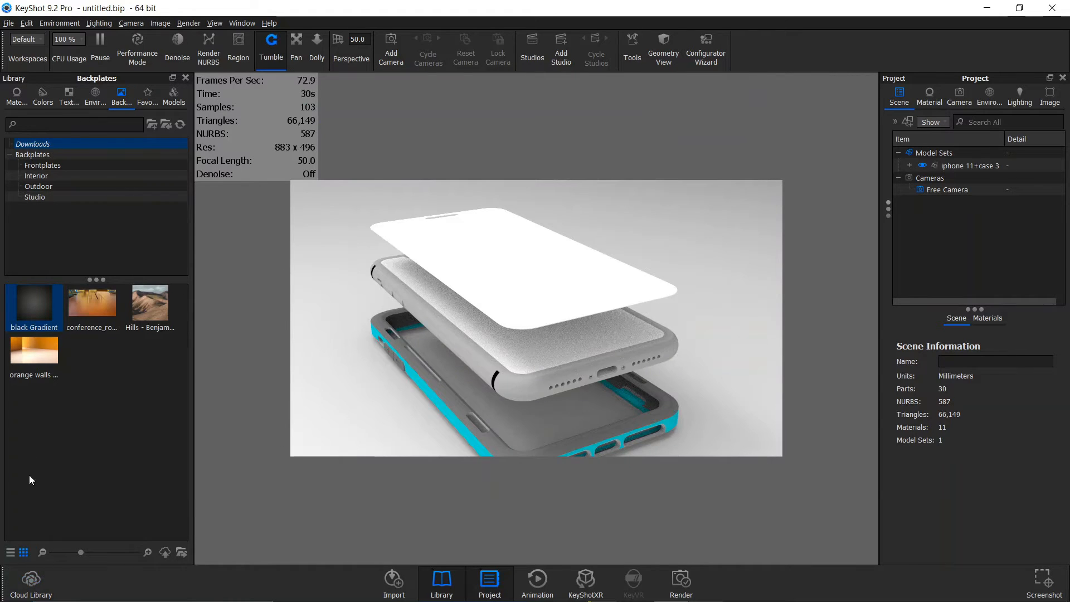
- Apply the downloaded black Gradient backplate and the 3 Panels Straight 4K studio environment to the scene
drag(29, 297, 314, 342)
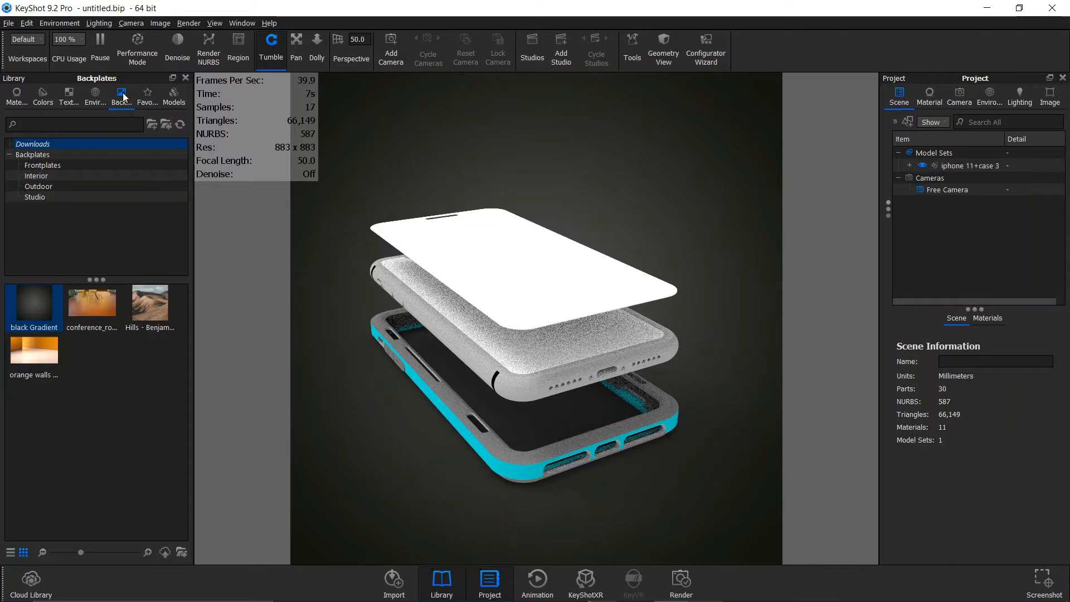
click(89, 98)
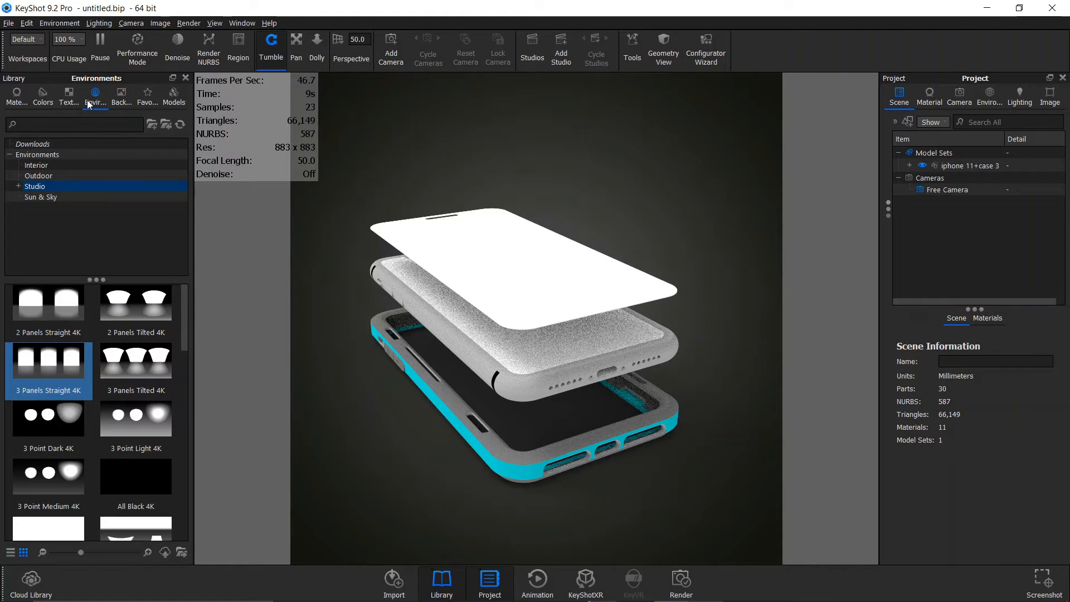
drag(44, 367, 389, 154)
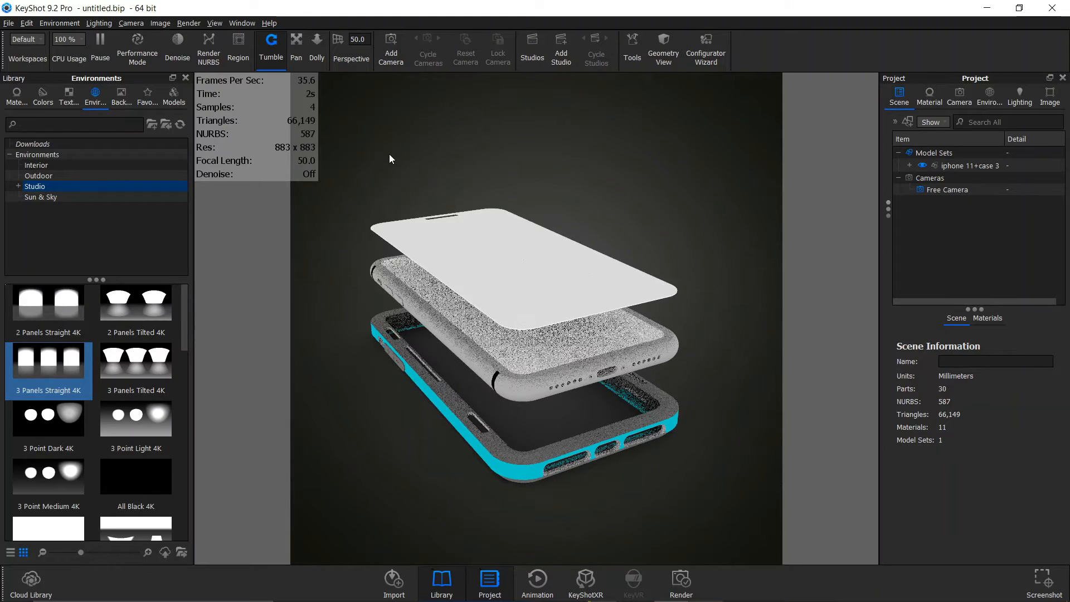
- Clear the material search, browse the Glass categories and show the Basic glass materials
click(16, 98)
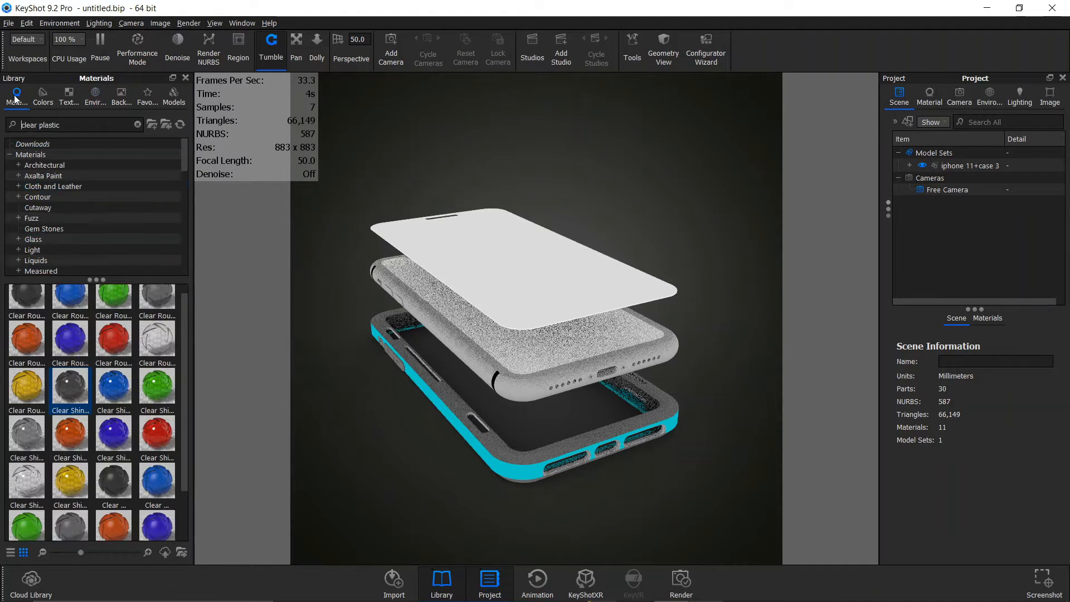
triple_click(21, 125)
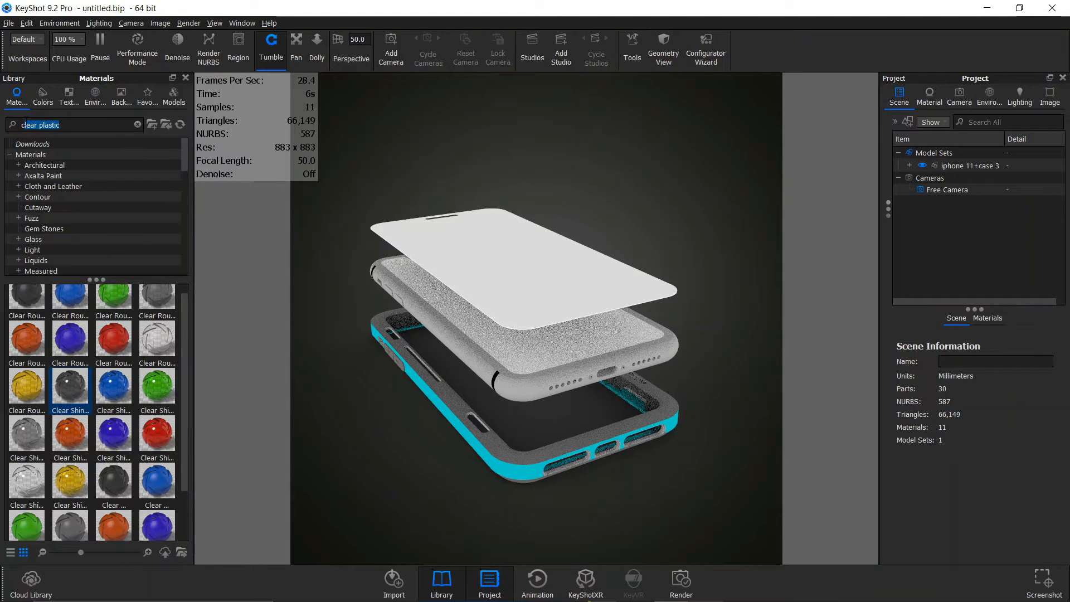
key(BackSpace)
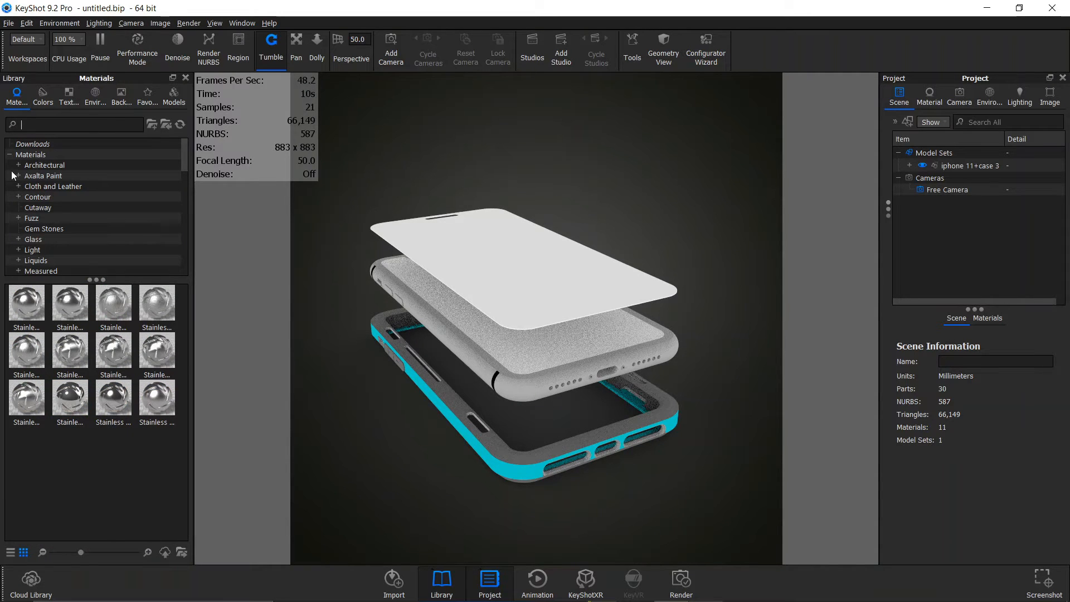
scroll(51, 229, down, 1)
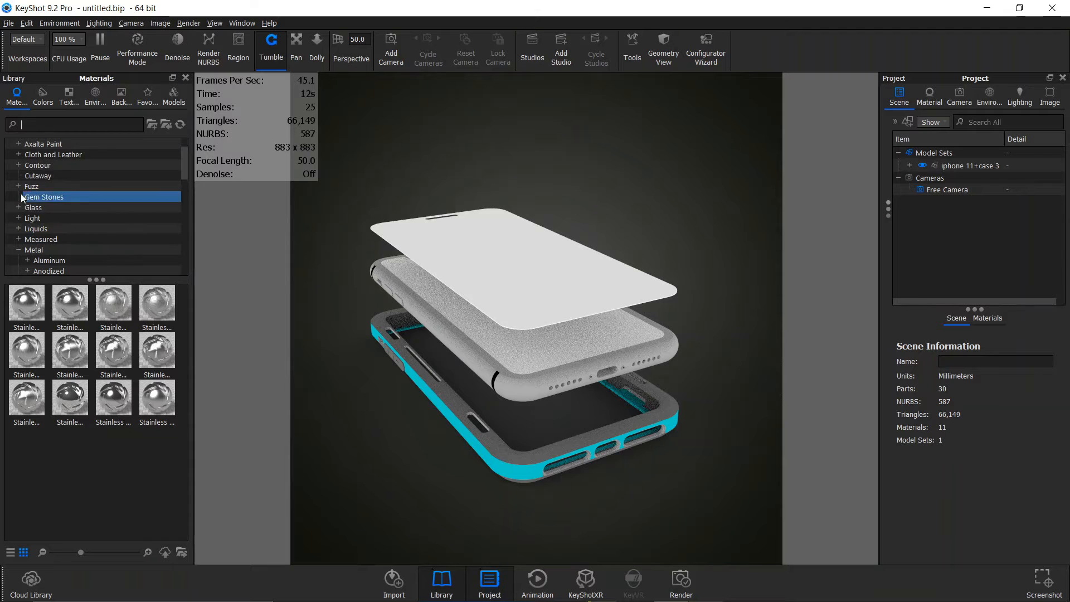
click(20, 207)
click(46, 220)
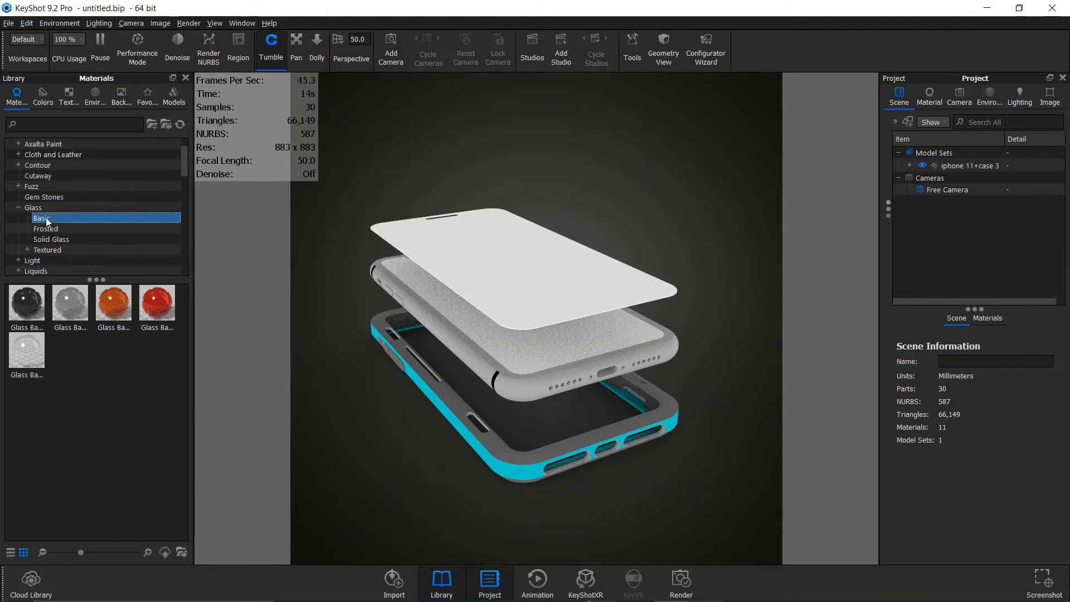
click(53, 228)
click(58, 236)
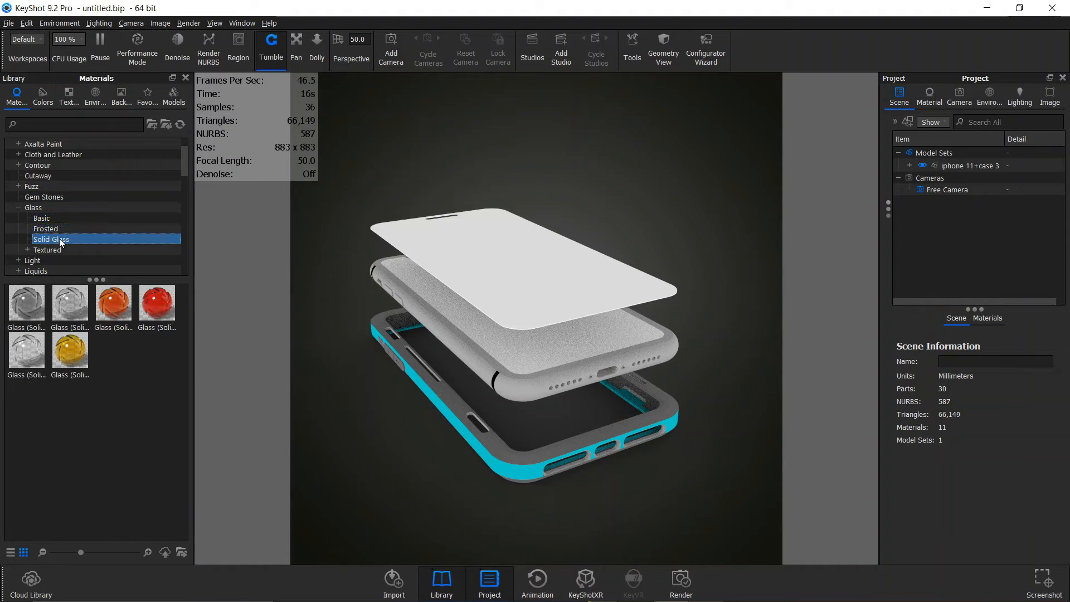
click(59, 246)
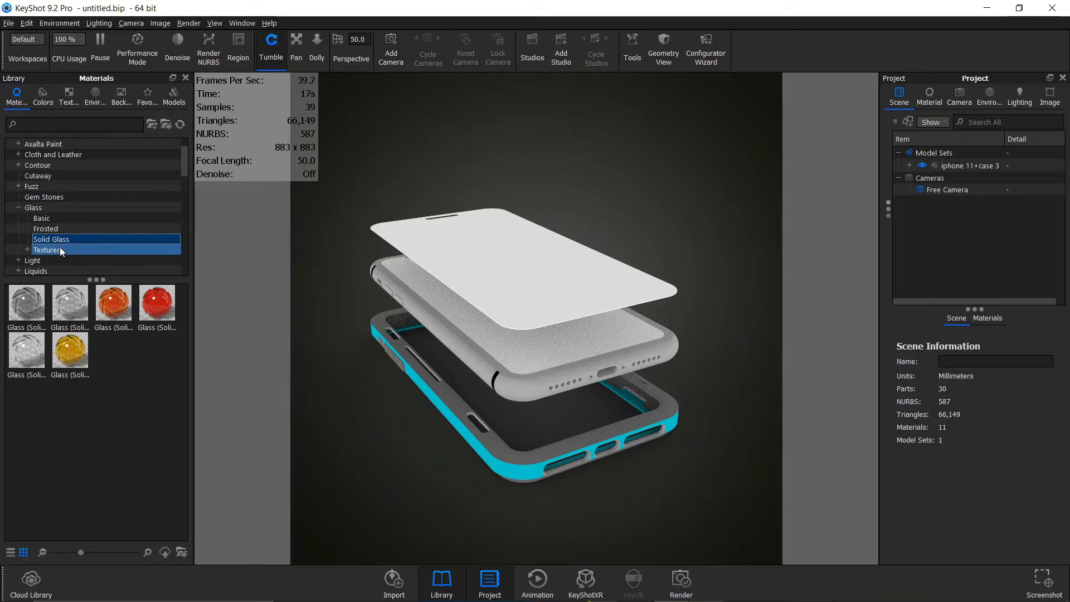
click(55, 219)
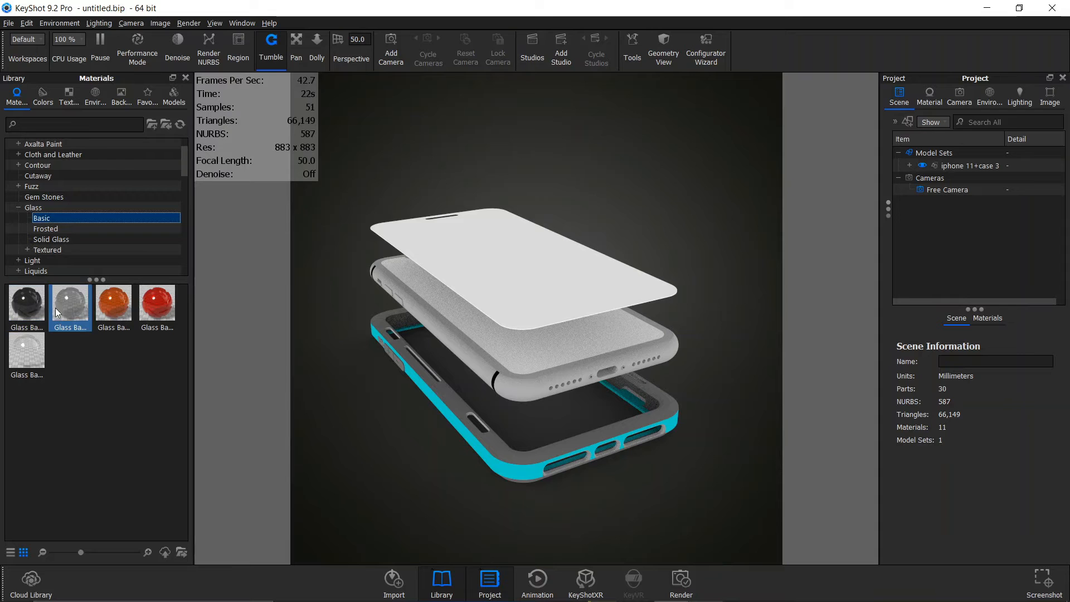
- Unlink the material of the top screen glass part and apply the grey basic glass to it
right_click(478, 252)
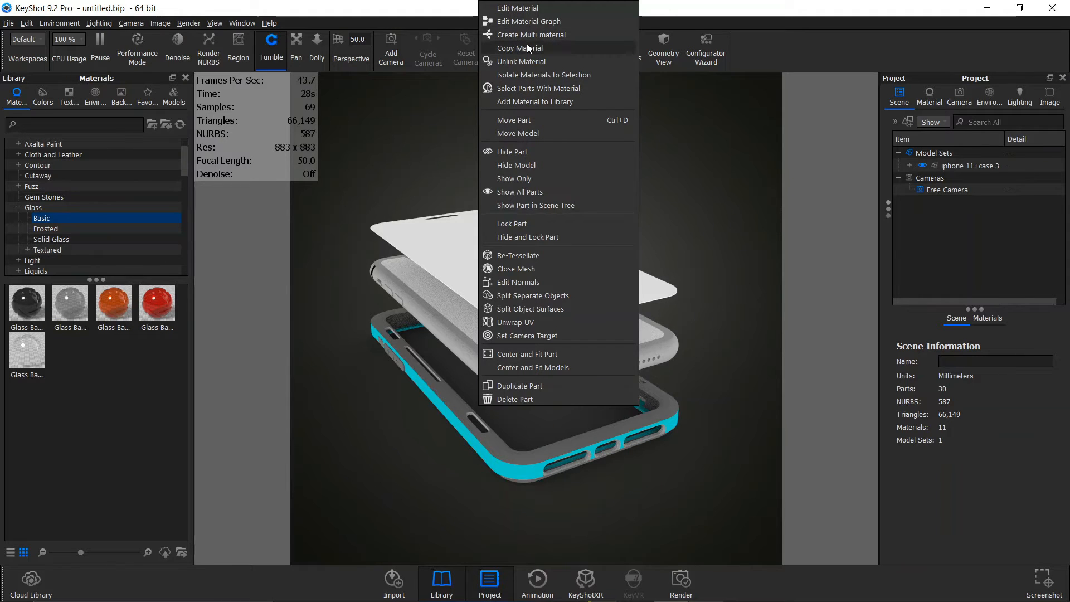
click(527, 59)
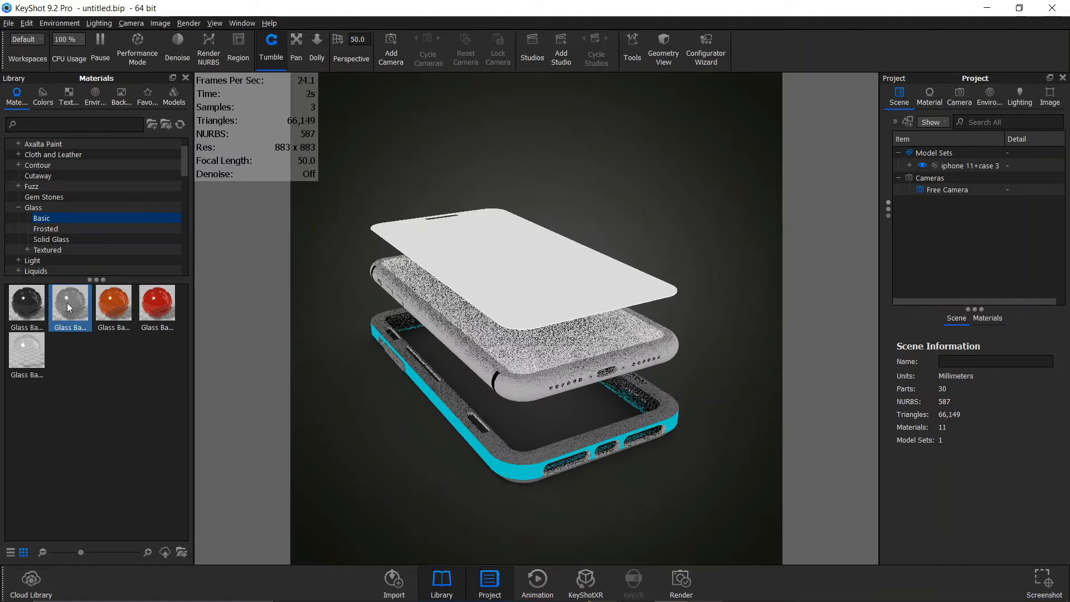
mouse_move(67, 303)
drag(212, 306, 491, 248)
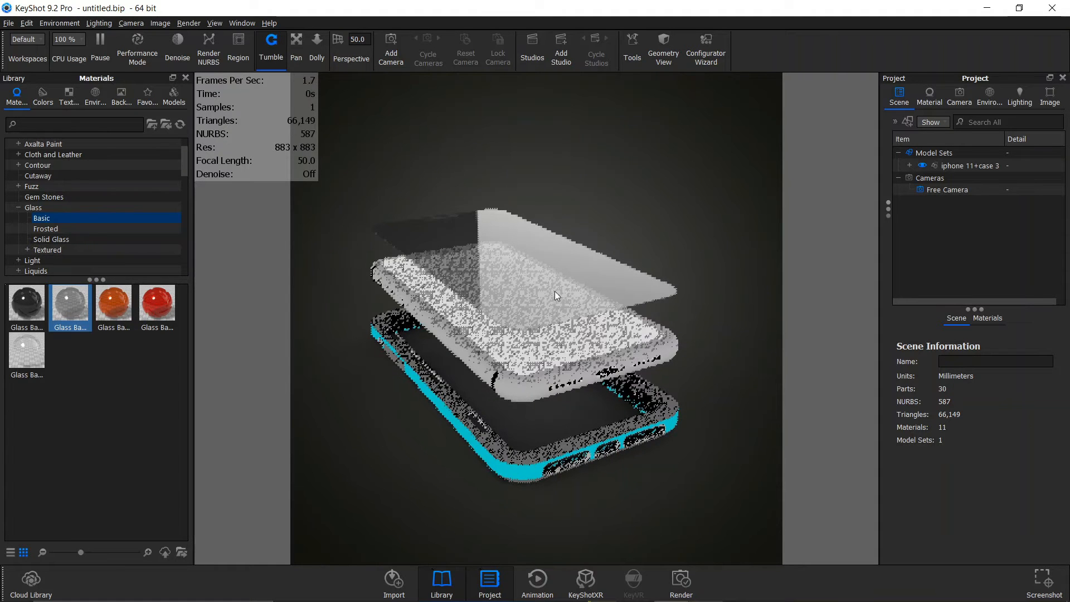
- Unlink the materials of the phone body, its screen and the case, and apply the black basic glass to the phone screen
right_click(523, 392)
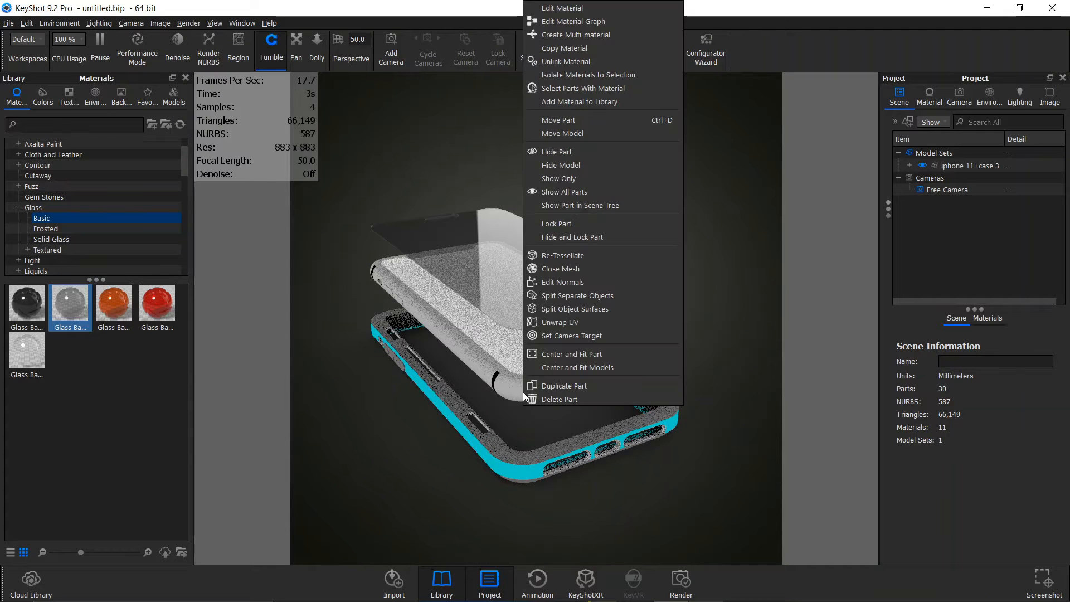
click(570, 61)
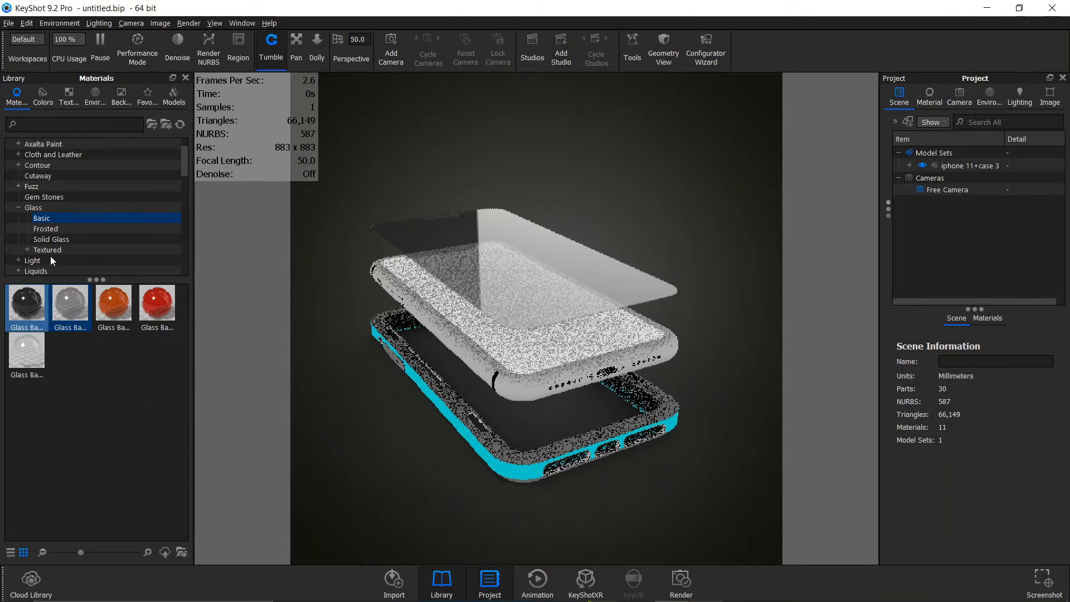
right_click(516, 355)
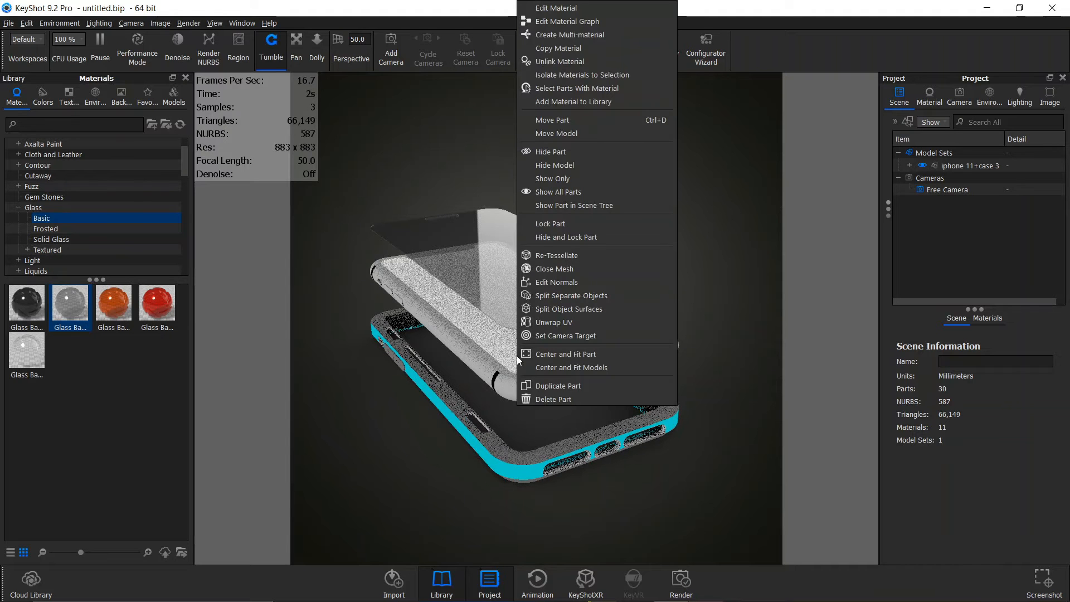
click(548, 64)
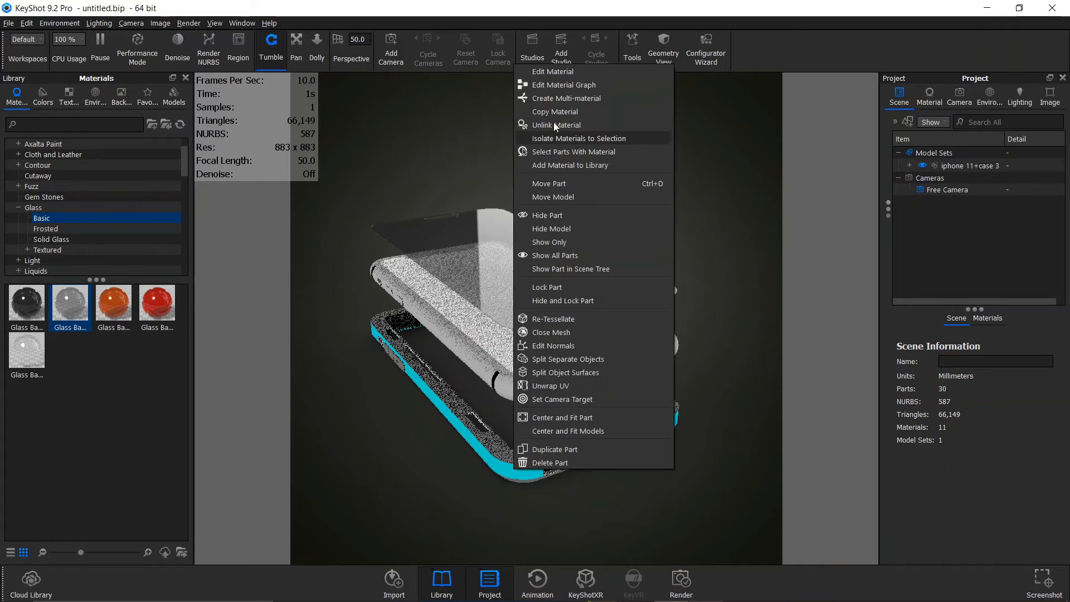
click(554, 125)
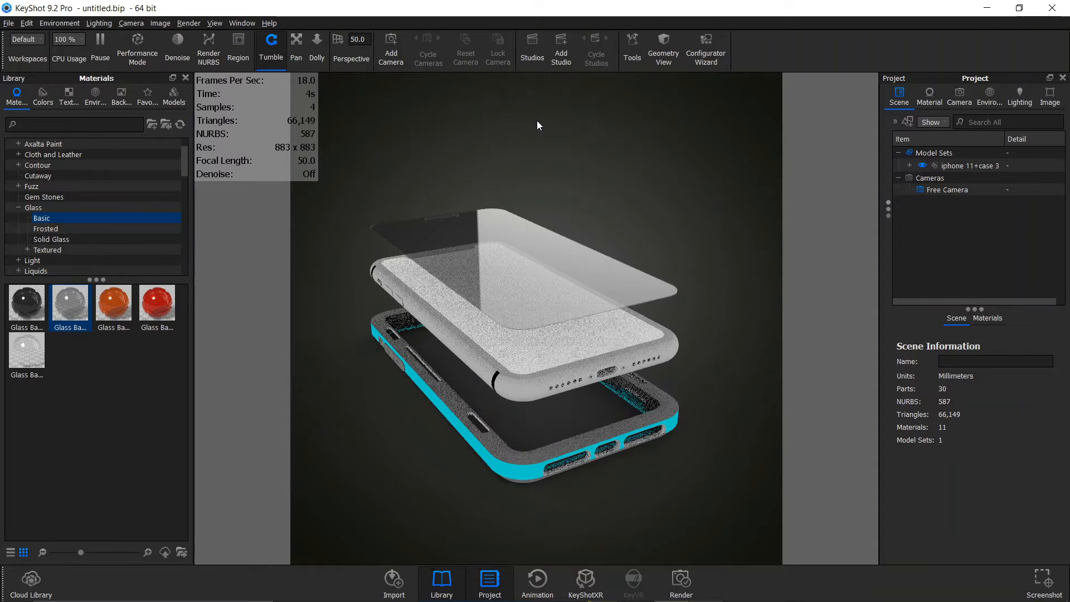
right_click(519, 456)
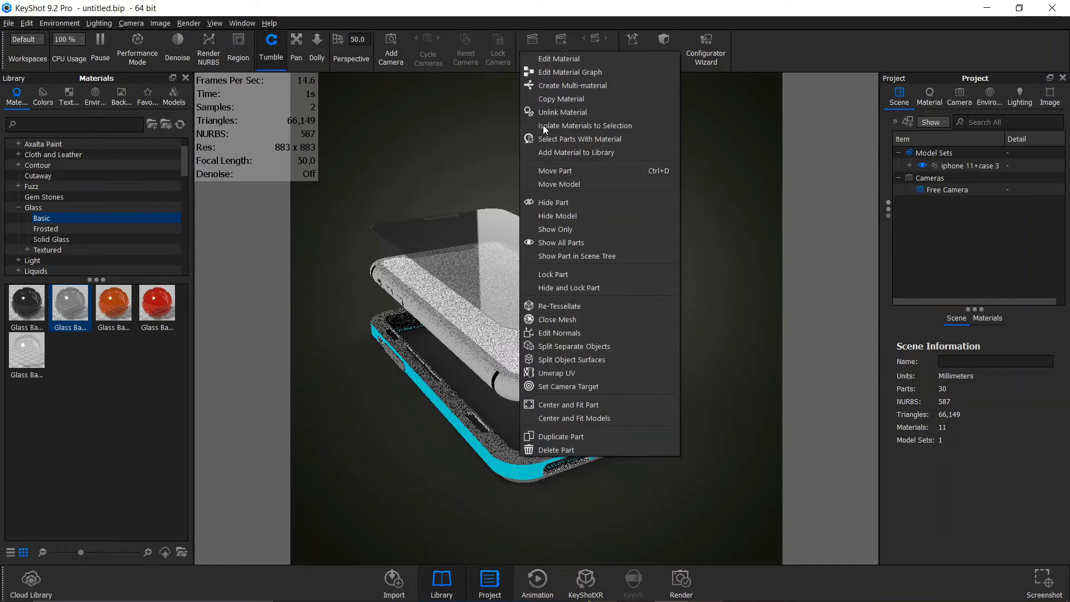
click(549, 112)
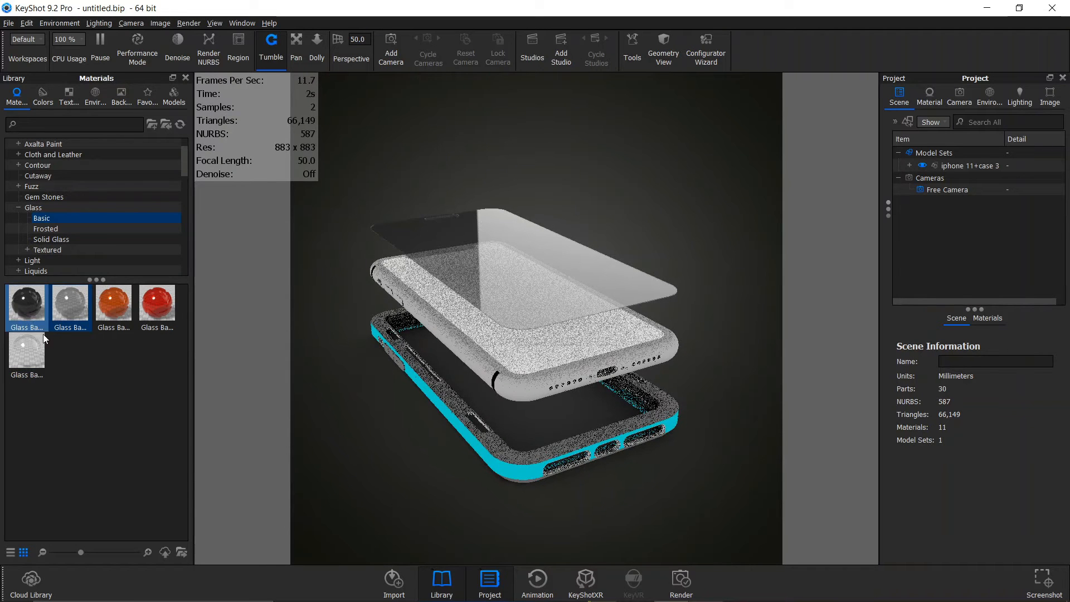
drag(24, 305, 511, 344)
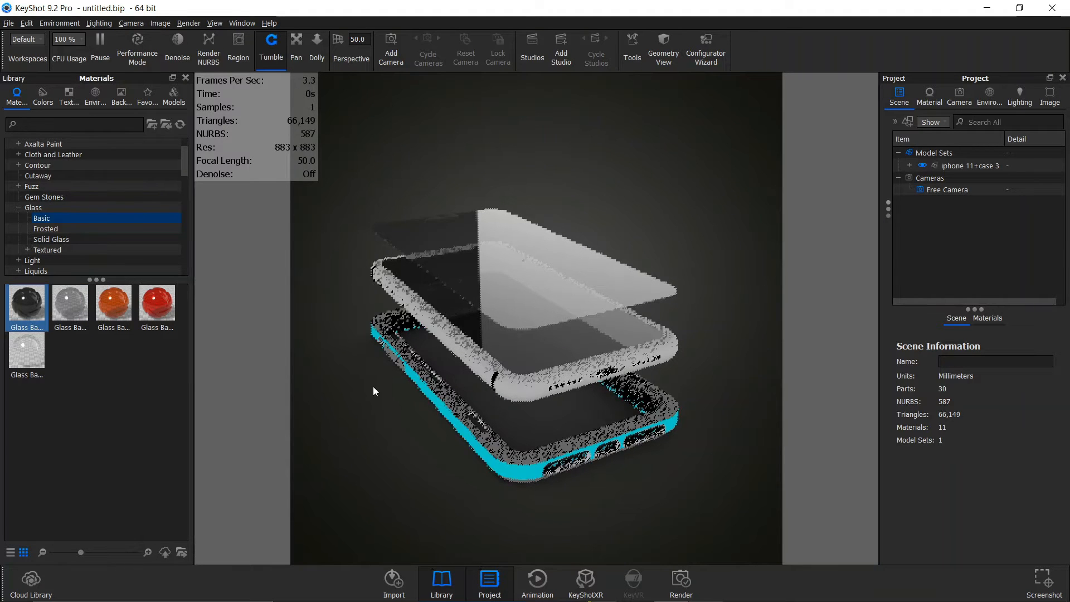
- Collapse the Glass category, expand Metal and show its Basic materials
click(44, 129)
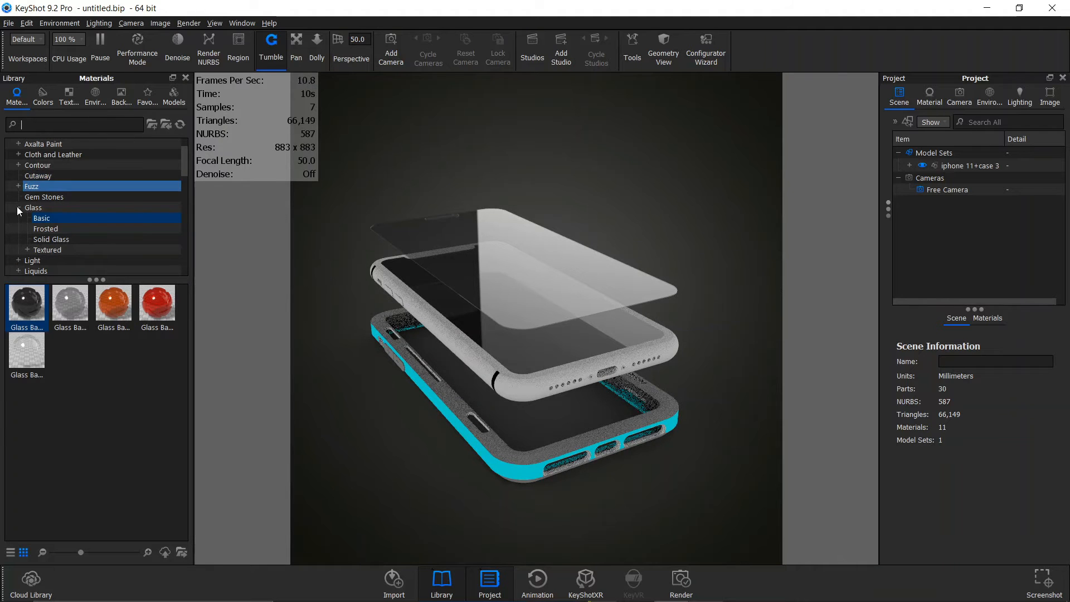
scroll(17, 207, up, 1)
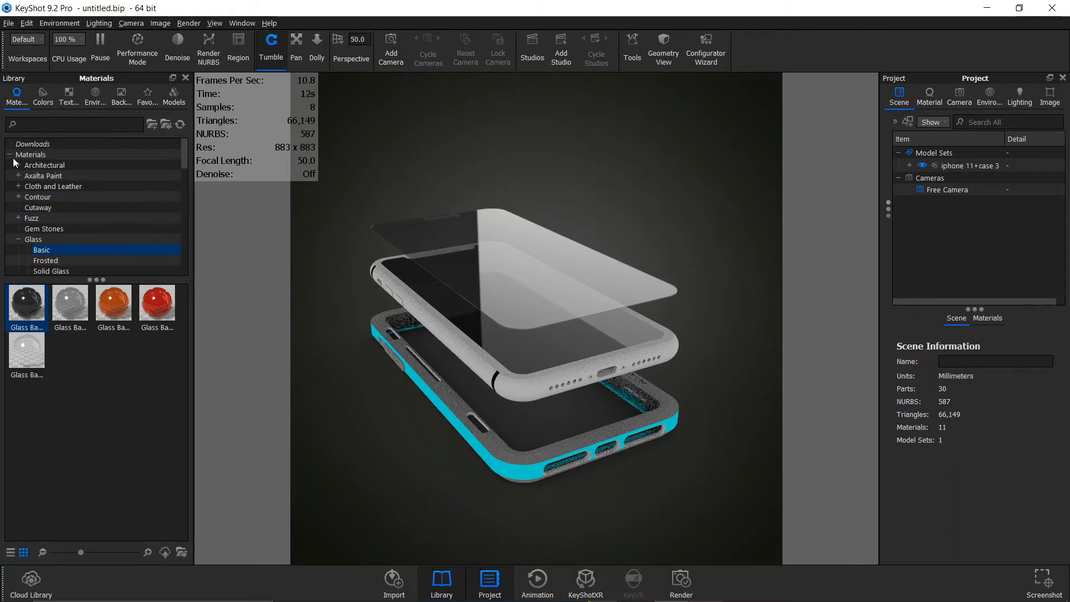
click(17, 240)
scroll(30, 229, down, 2)
scroll(28, 218, down, 1)
click(32, 226)
scroll(39, 201, down, 1)
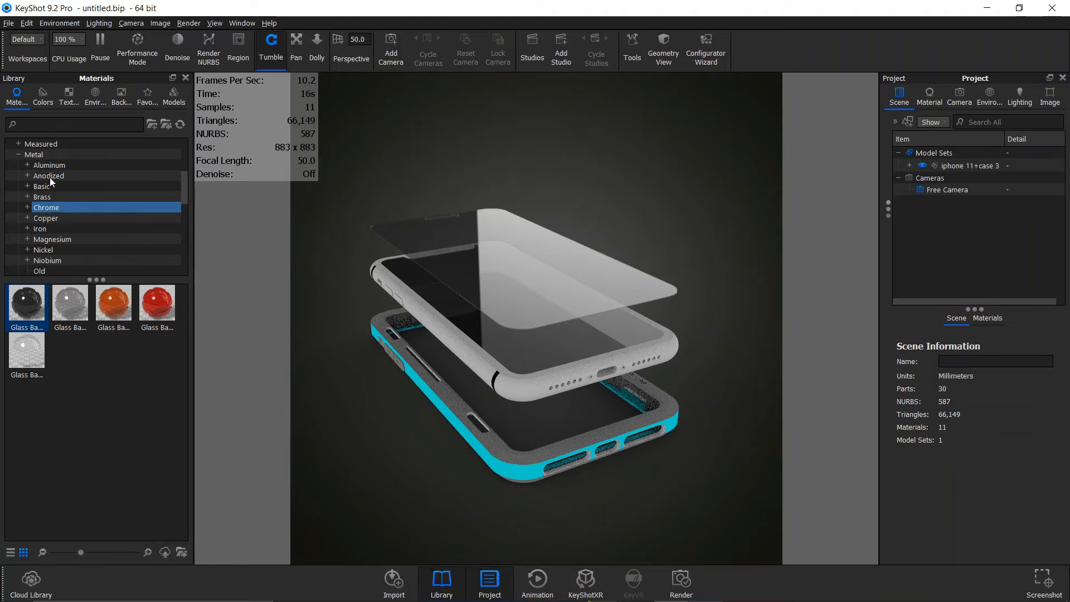
click(42, 186)
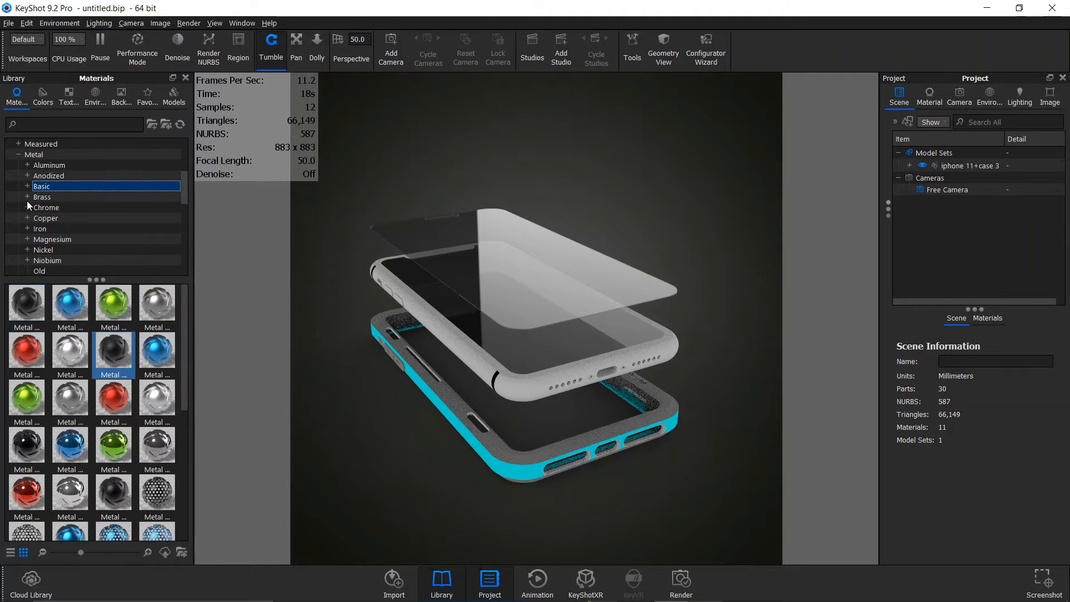
- Expand the Basic metals and compare the Polished, Rough and Textured materials
click(26, 186)
click(51, 198)
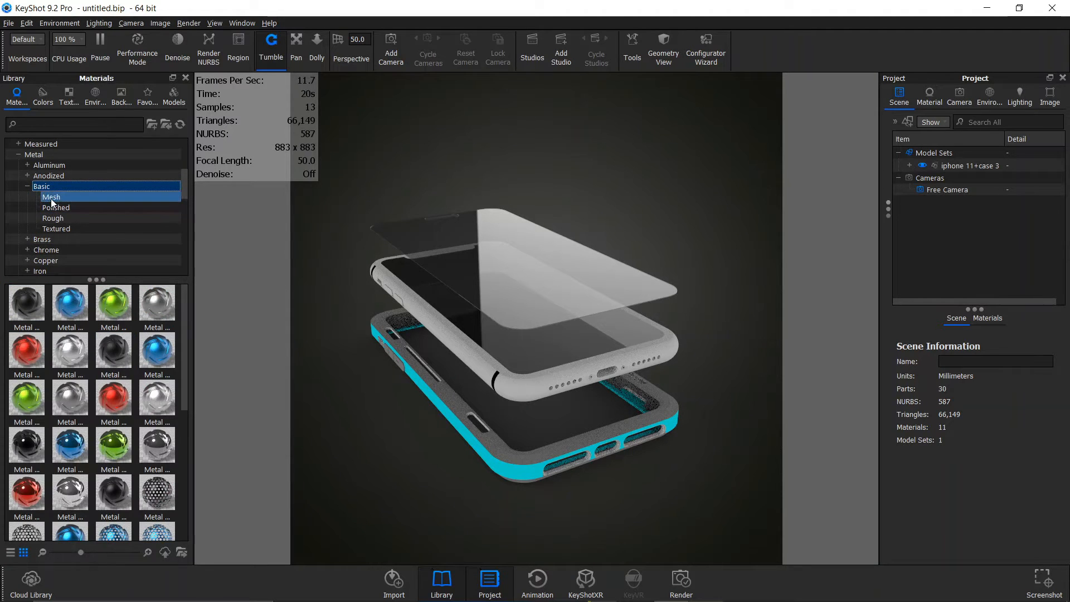
click(53, 208)
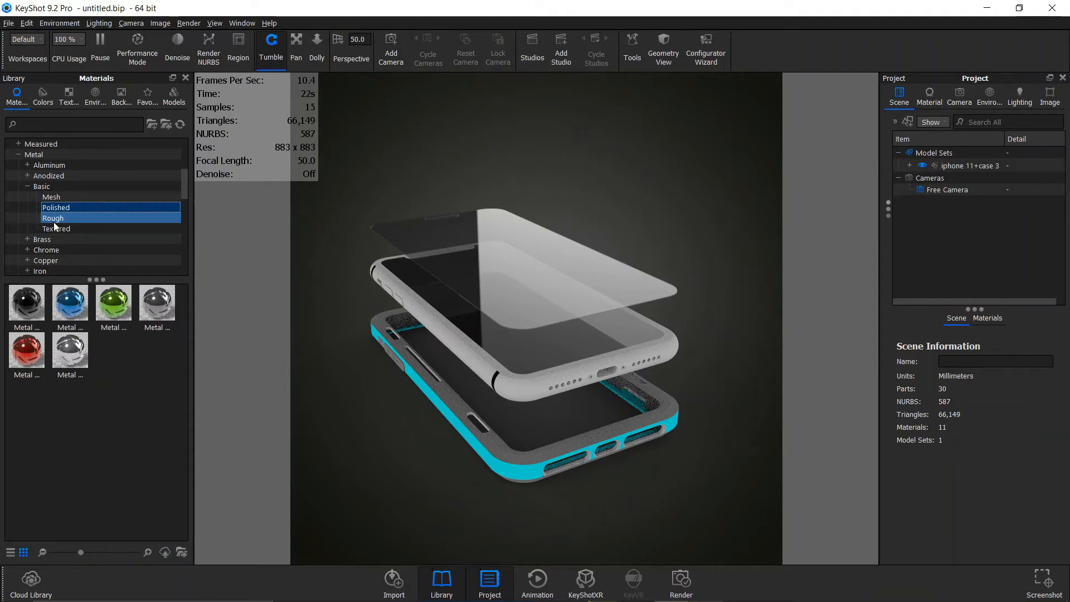
click(54, 220)
click(61, 232)
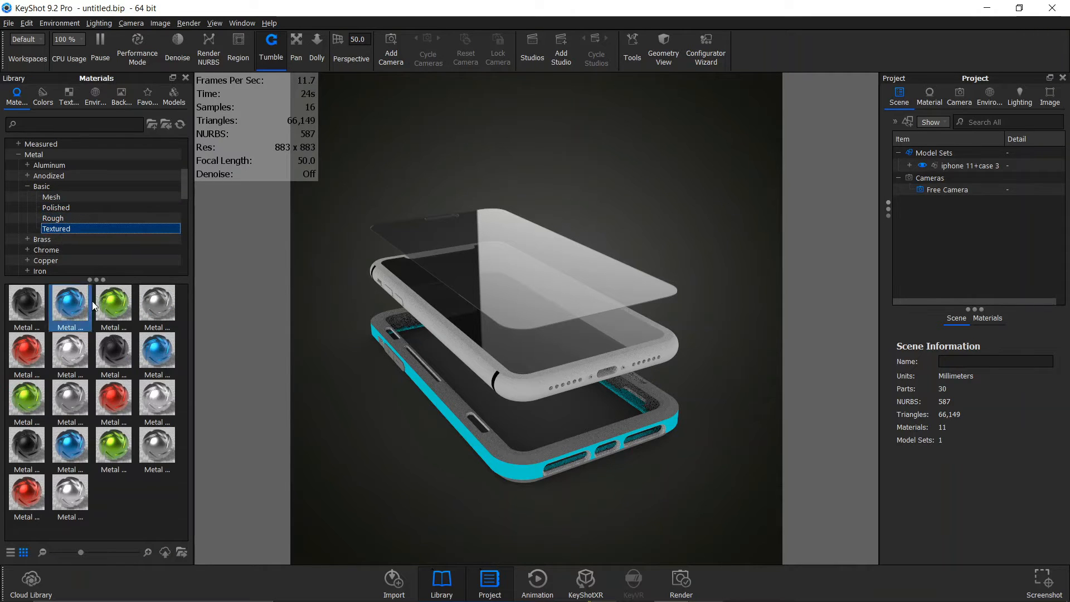
click(59, 229)
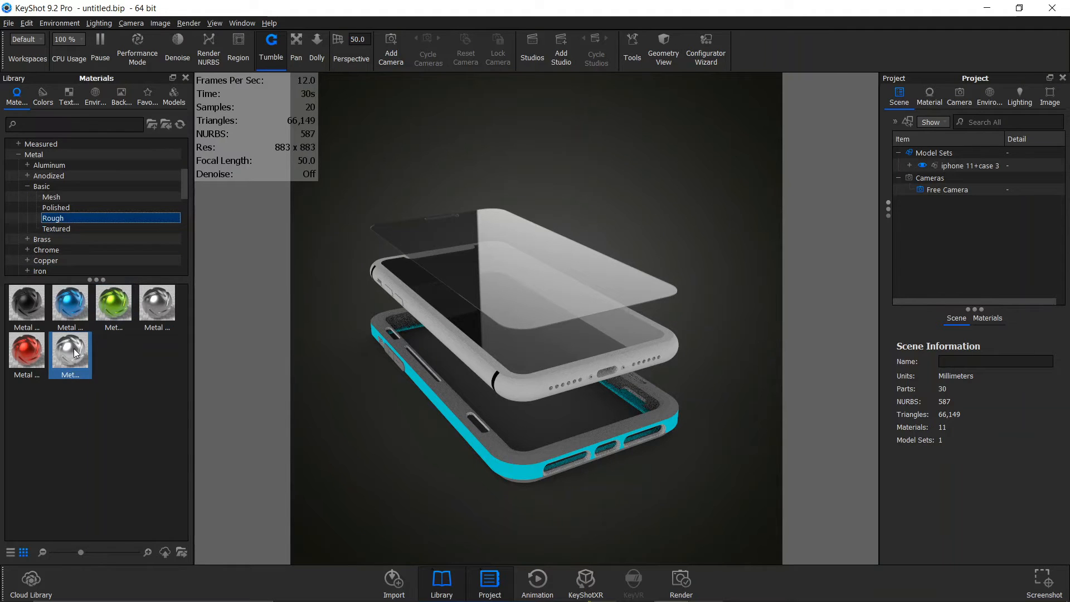
mouse_move(74, 352)
click(60, 226)
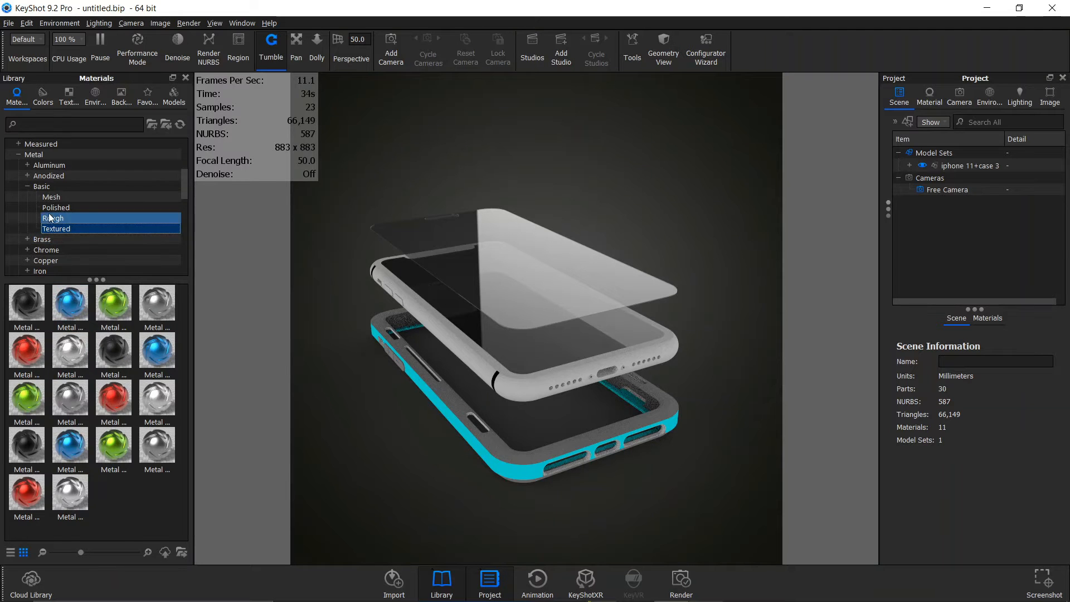
- Show the Polished basic metals and apply Metal Polished Black to the phone's outer frame
click(56, 207)
click(70, 342)
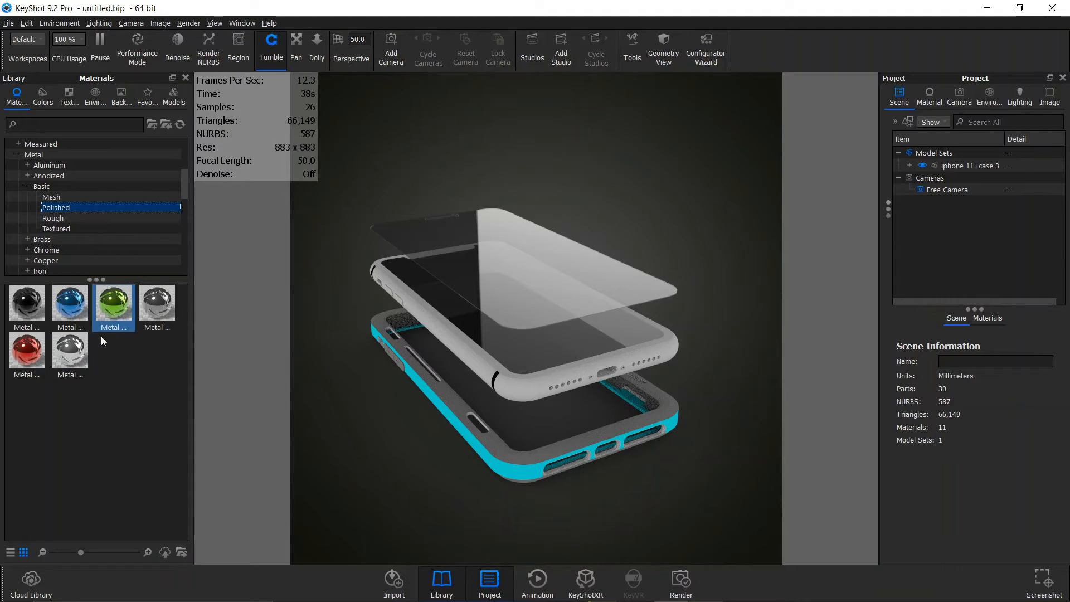
click(68, 311)
click(26, 301)
drag(27, 301, 510, 388)
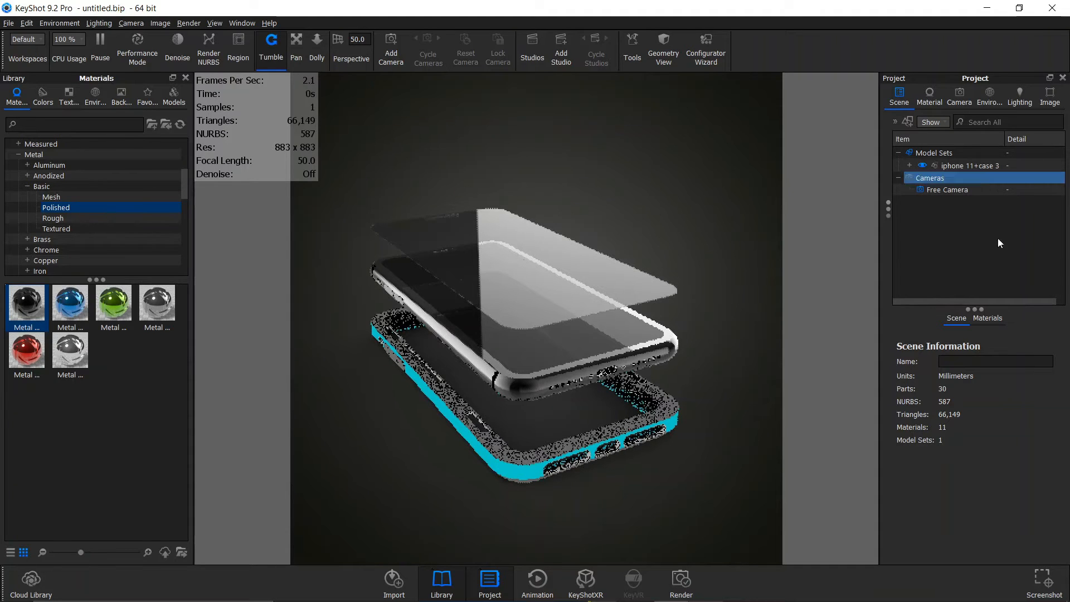
- Open the phone frame's Metal Polished Black material for editing and set its roughness to 0.0546
click(522, 388)
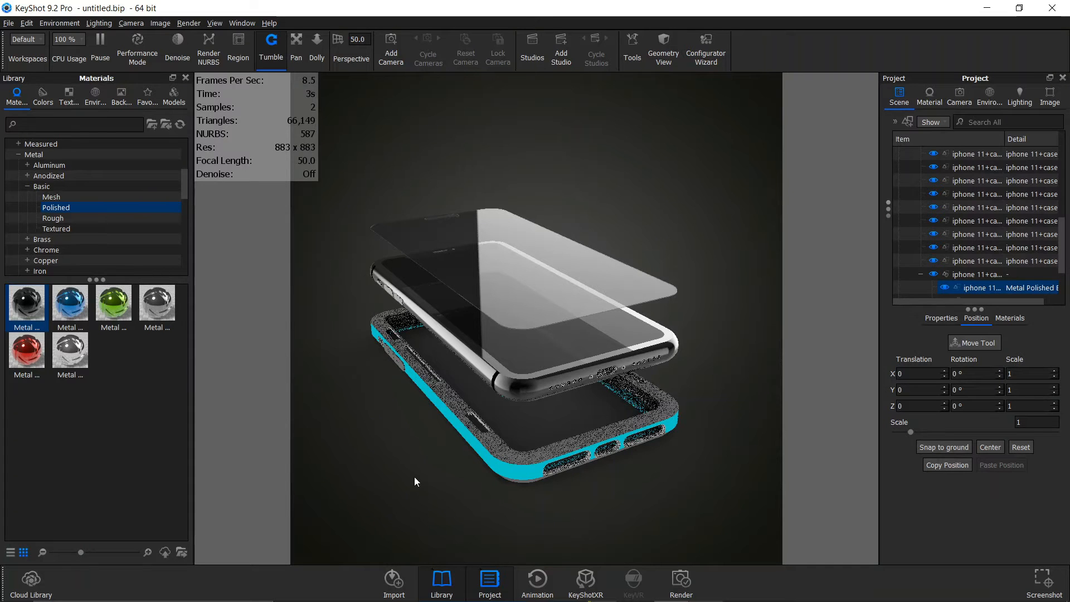
double_click(512, 387)
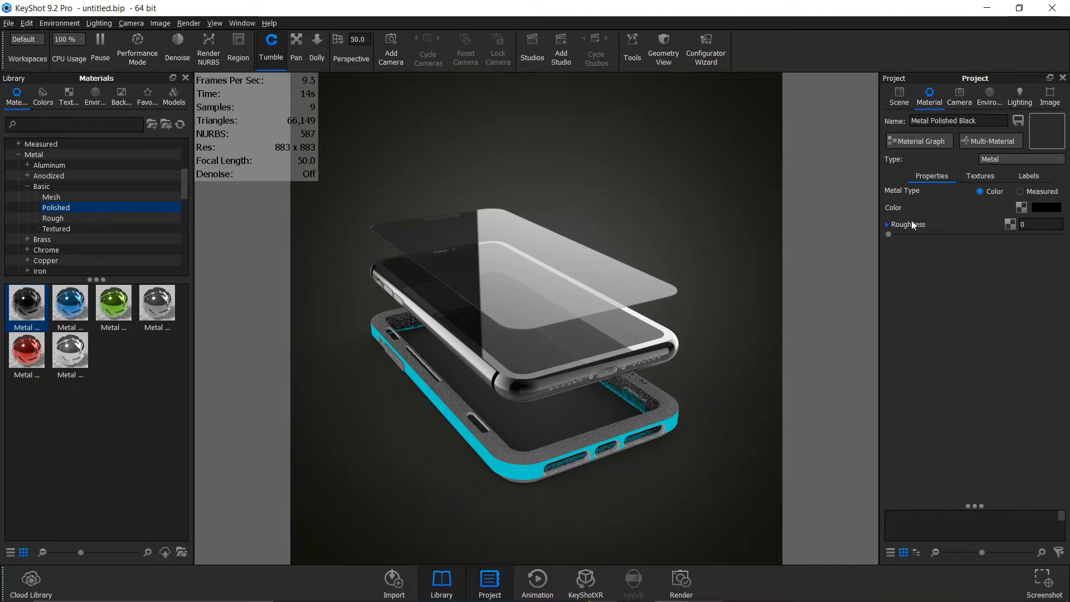
drag(905, 237, 921, 235)
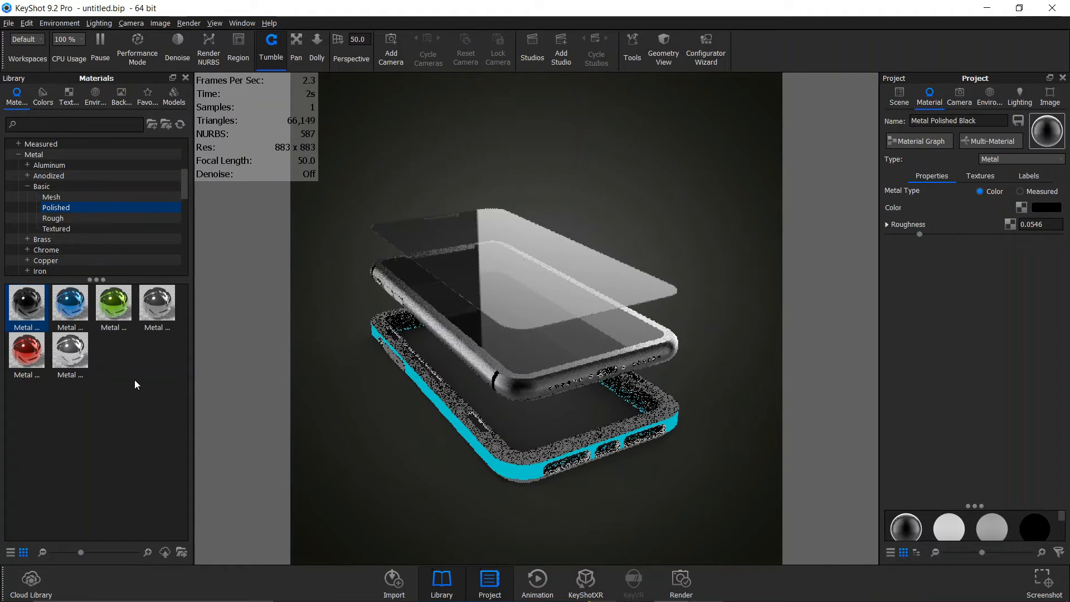
- Search the materials for "hard plastic" and apply Hard Textured Plastic Black to the inner part of the case
click(47, 129)
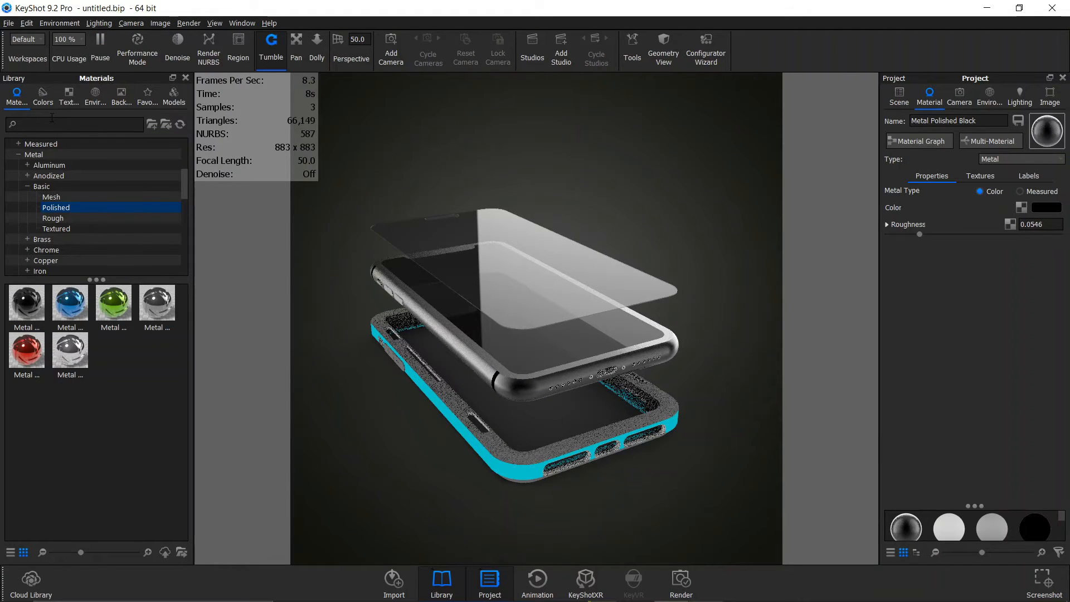
text(hard plastic)
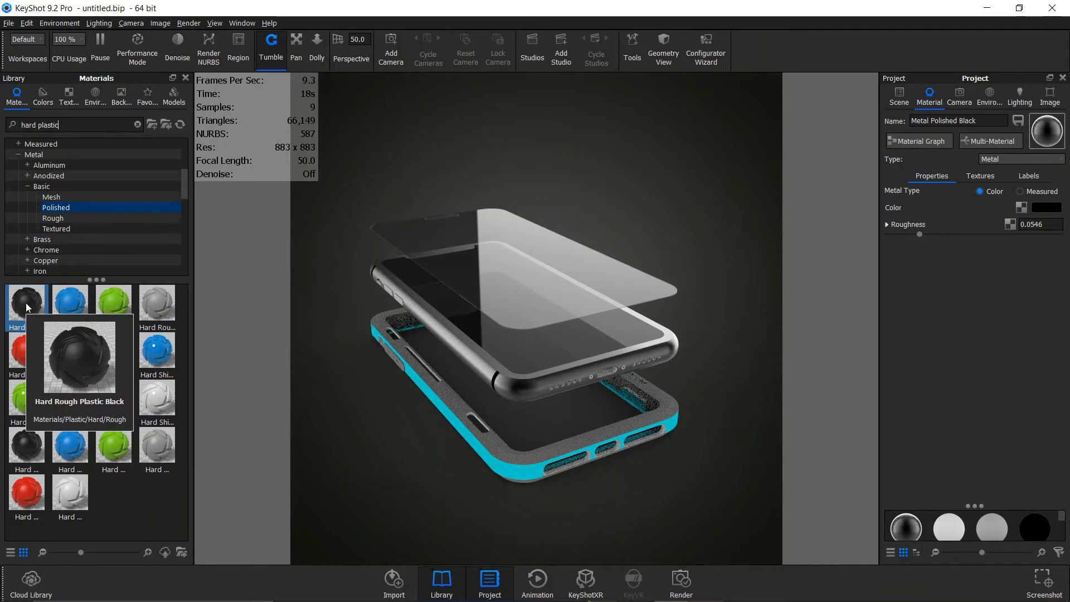
mouse_move(121, 357)
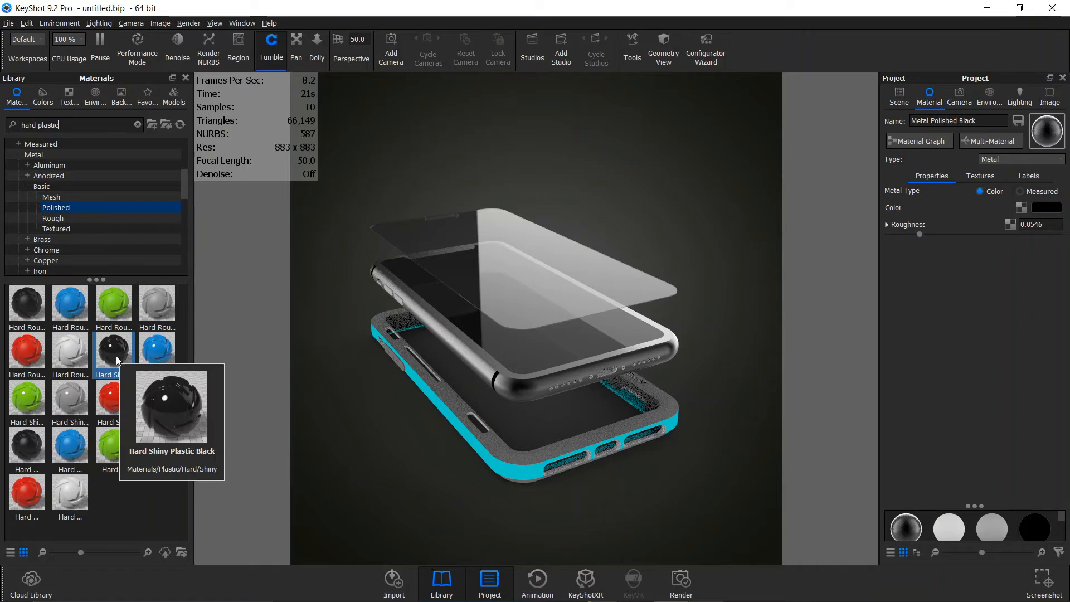
mouse_move(31, 444)
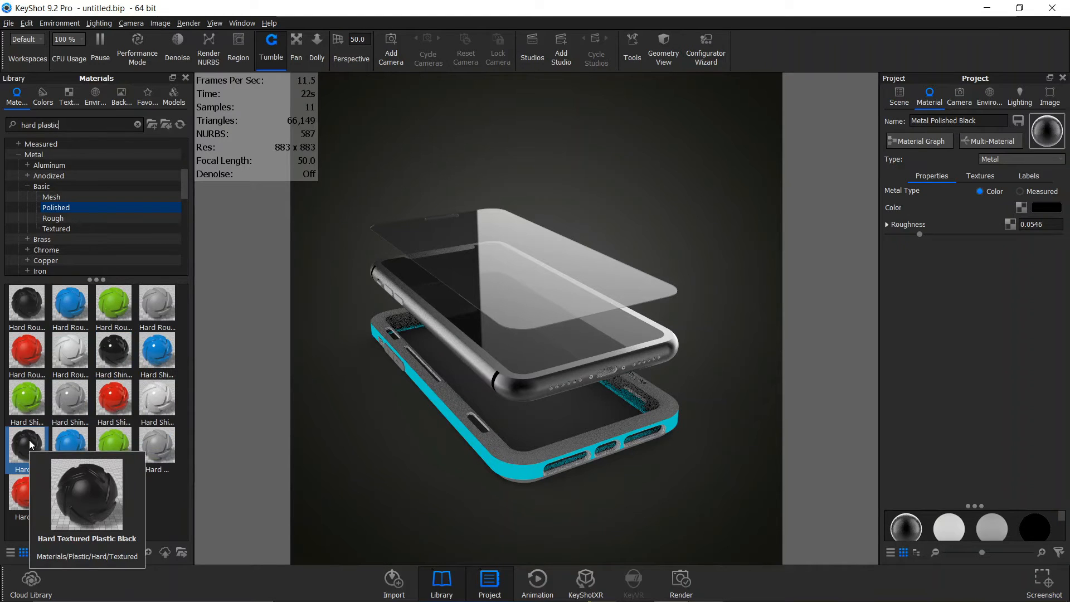
drag(30, 444, 500, 447)
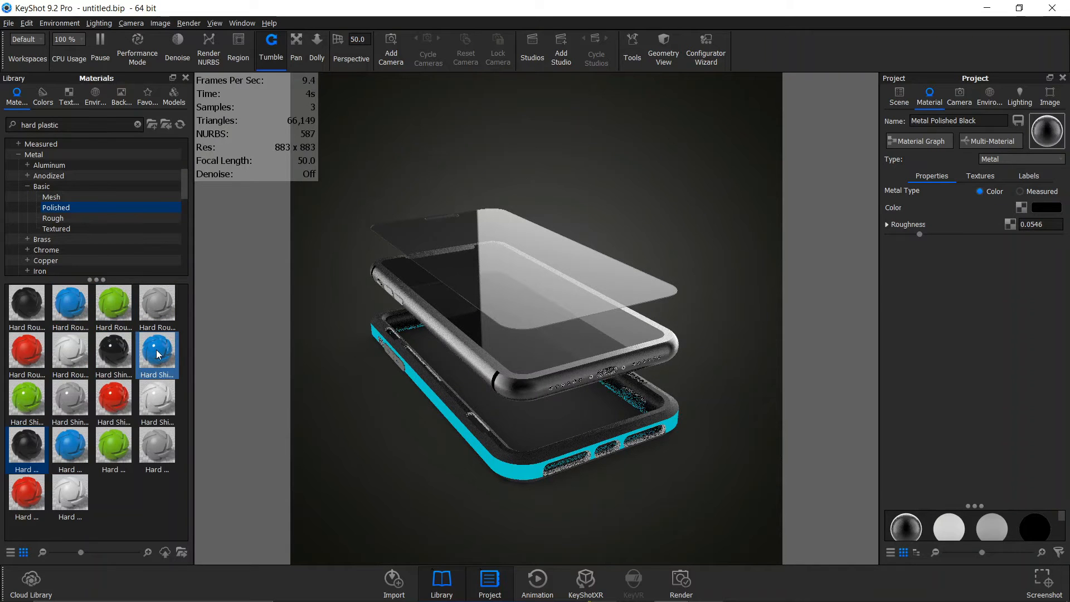
- Apply Hard Shiny Plastic Blue to the case's outer band and linked Hard Textured Plastic Black to its side buttons
drag(159, 355, 474, 445)
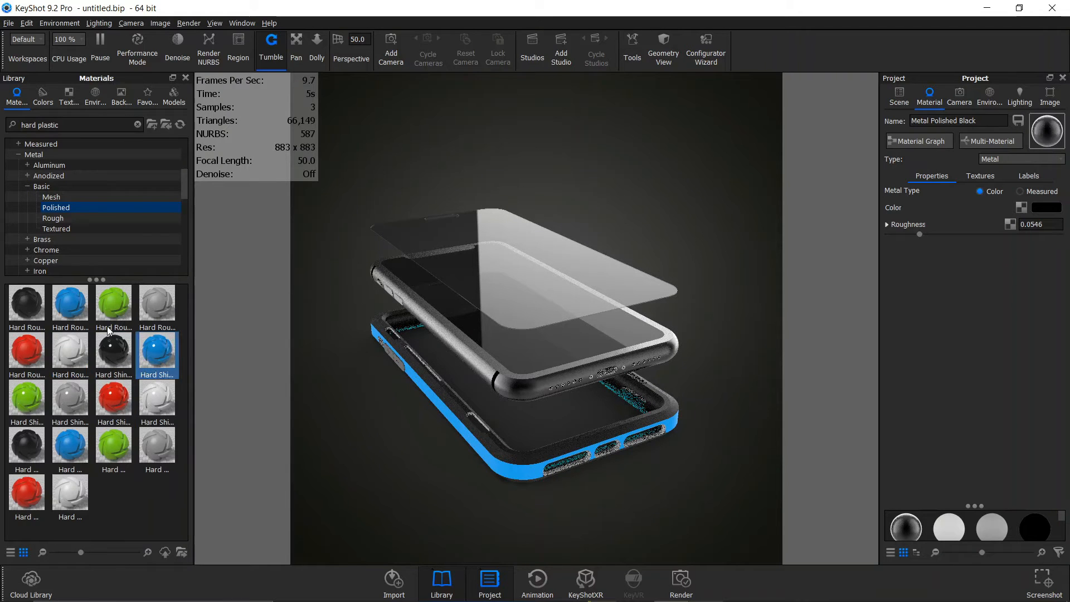
mouse_move(25, 450)
drag(25, 448, 392, 366)
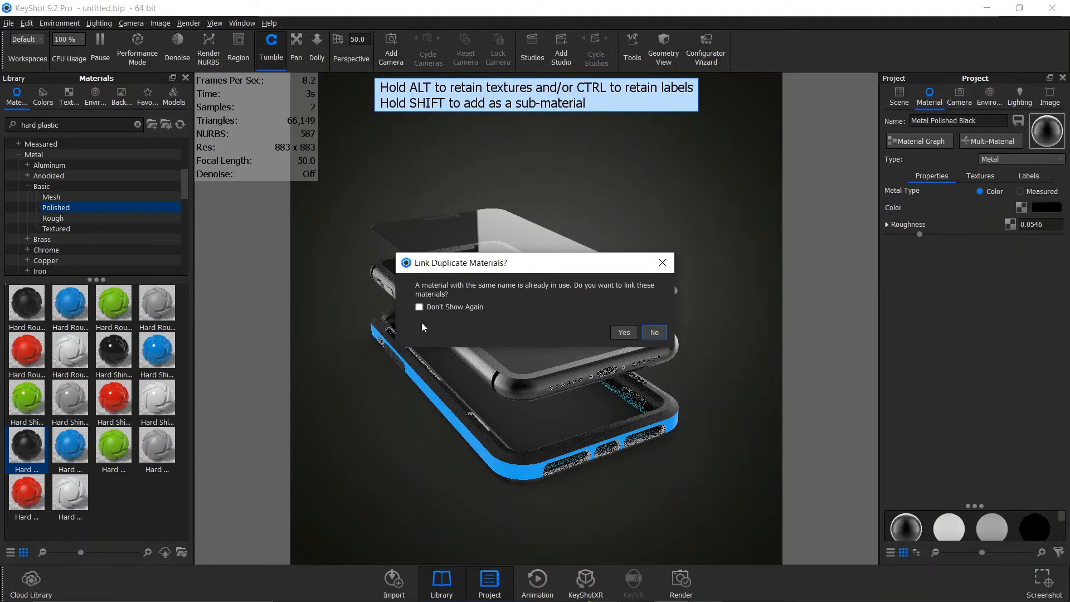
click(622, 333)
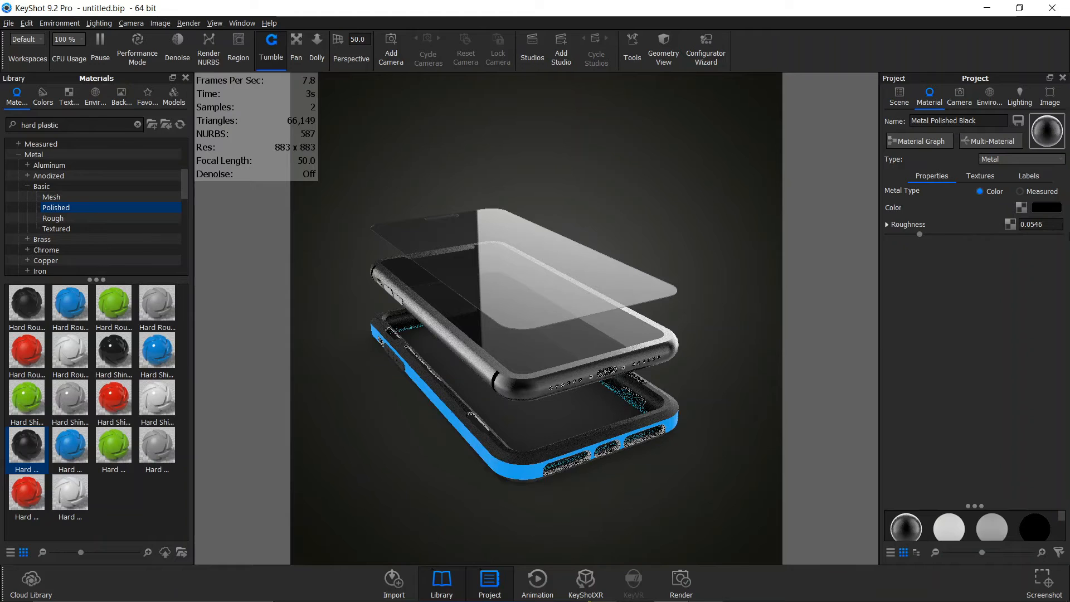
- Change the diffuse color of the case's outer band to light cyan #3DF3F7 and store the color as a custom swatch
double_click(515, 473)
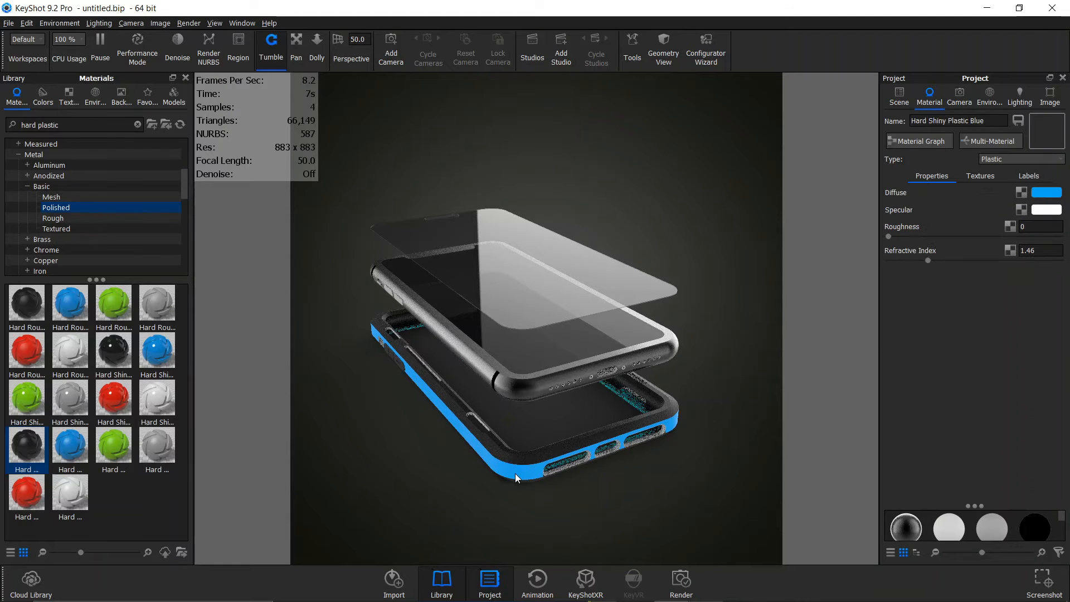
click(1047, 193)
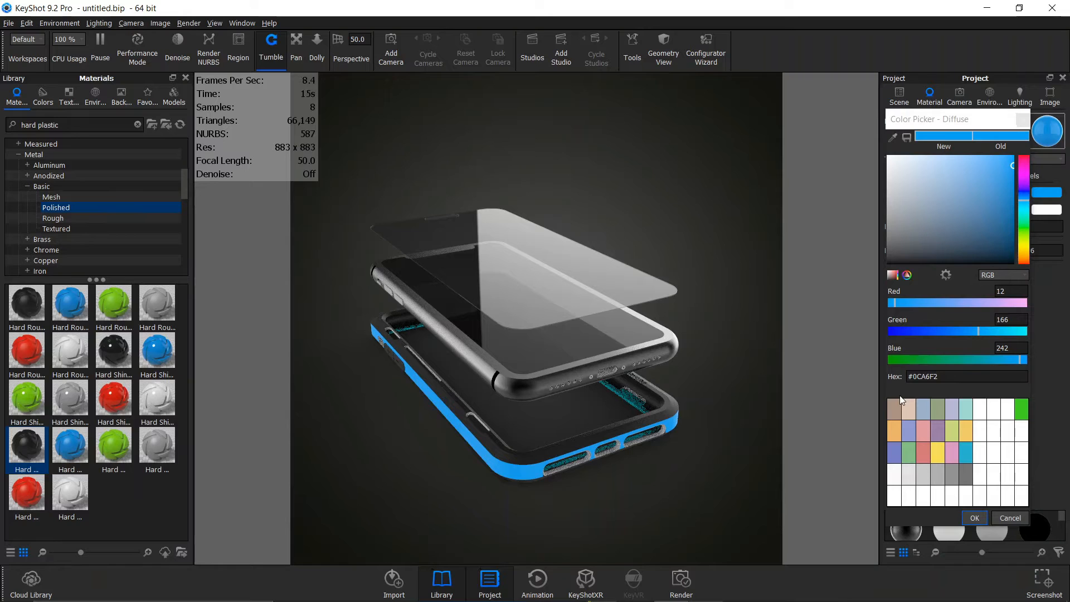
click(1022, 213)
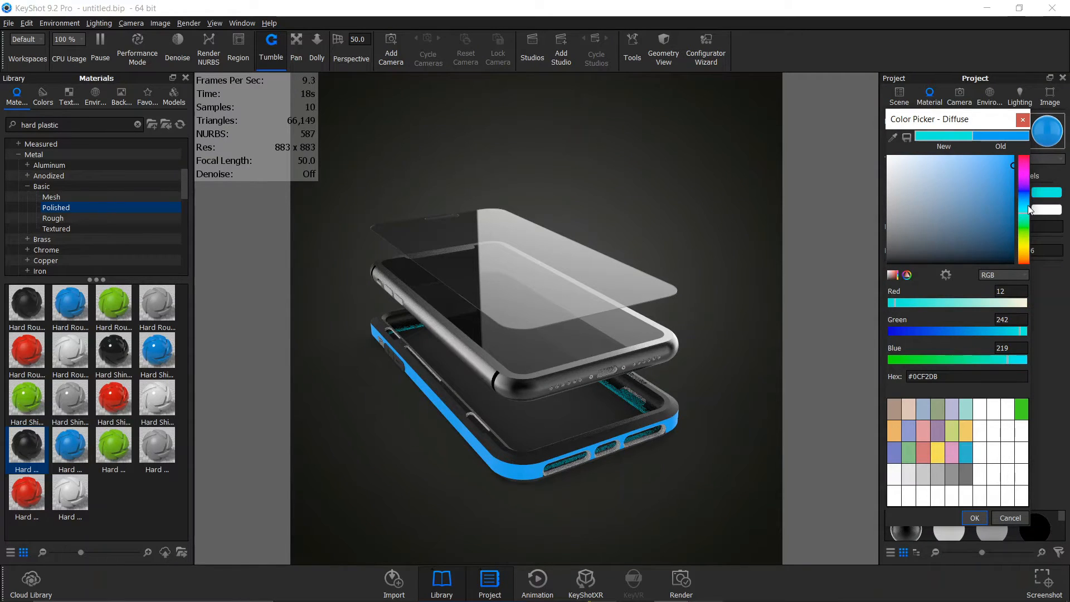
click(1025, 208)
click(1001, 167)
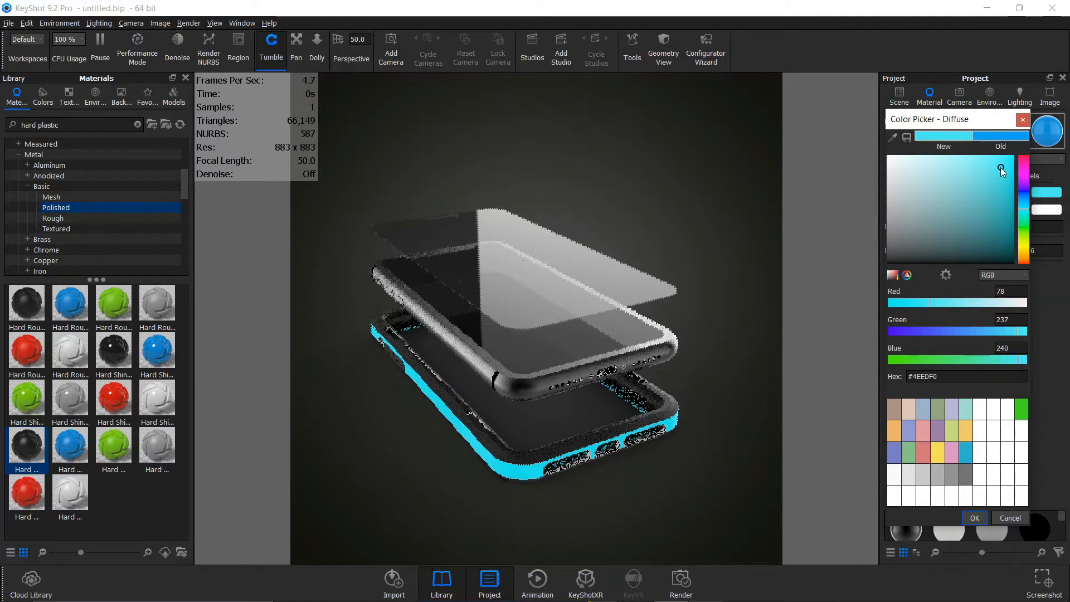
click(1011, 159)
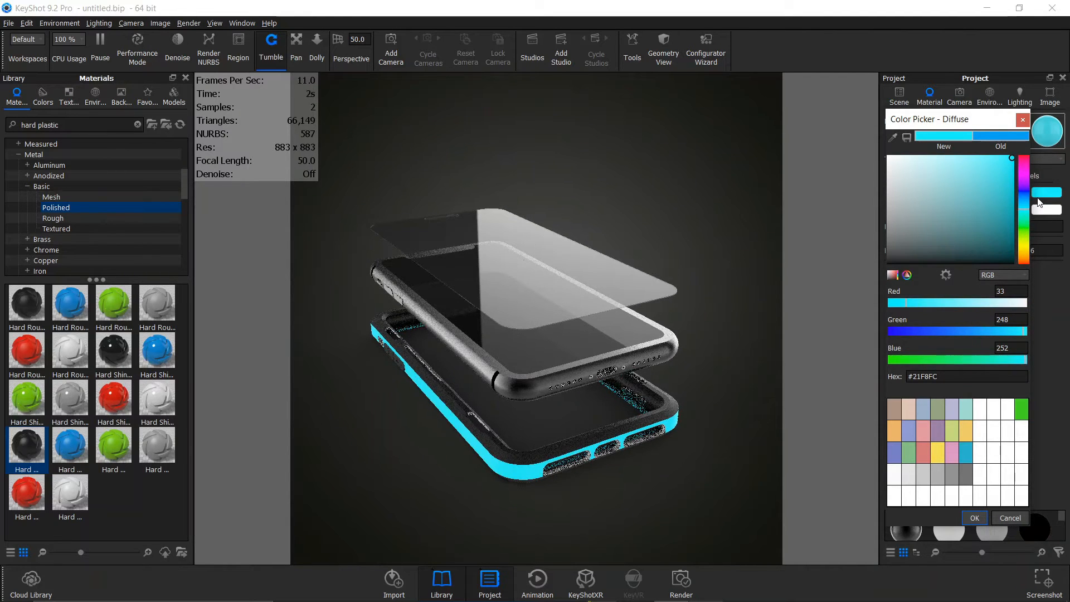
click(1006, 162)
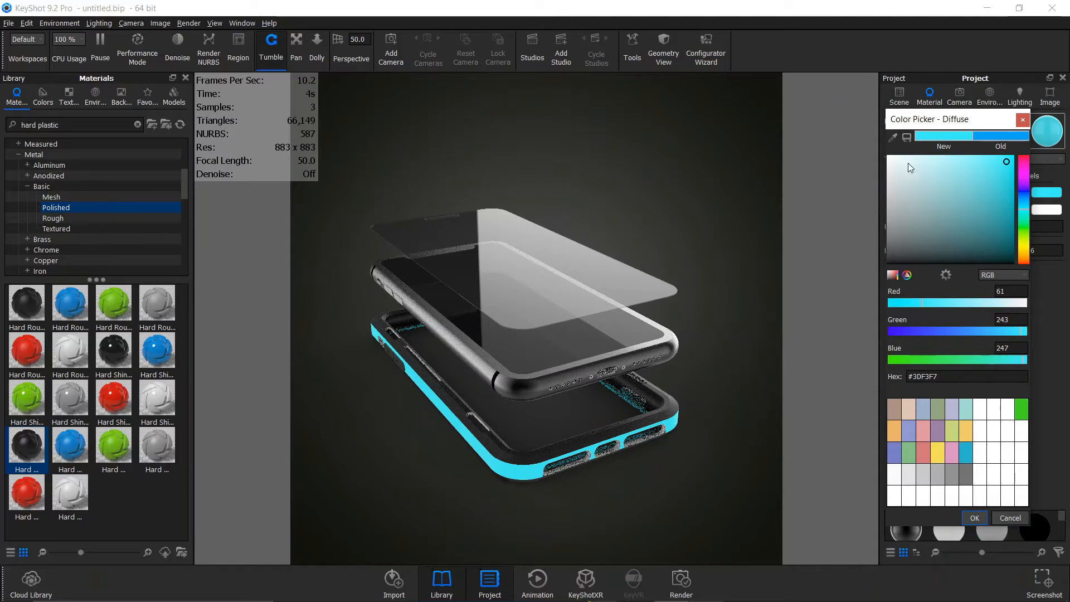
drag(948, 144, 1020, 432)
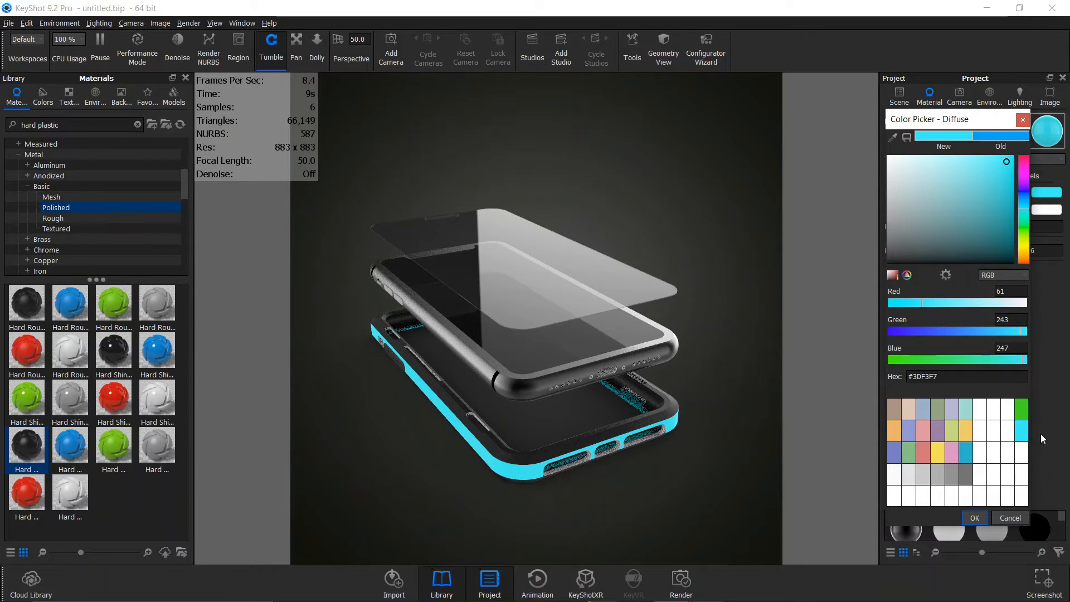
click(975, 518)
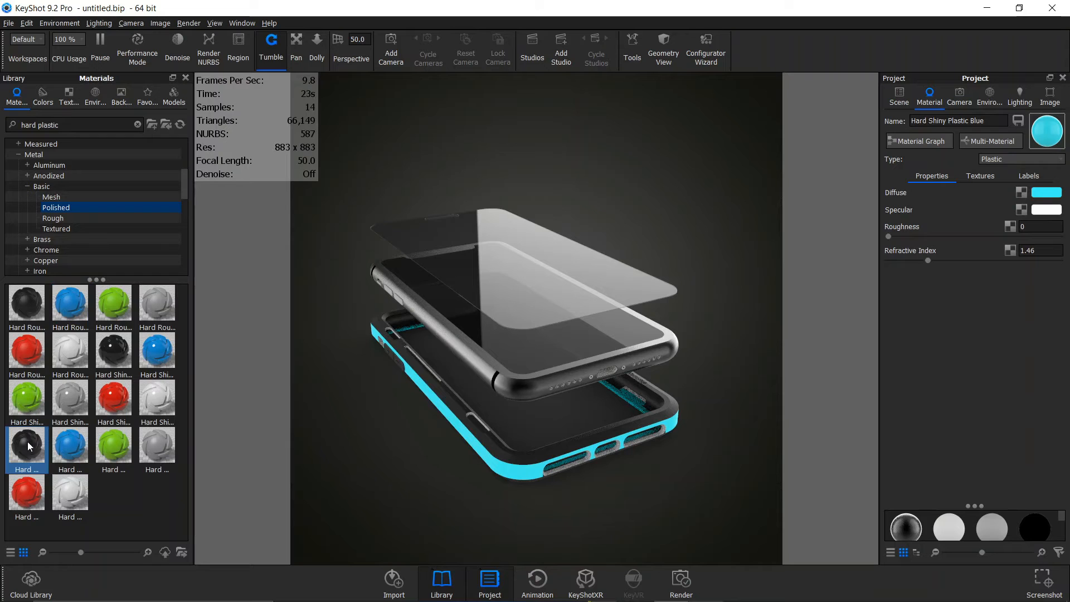
- Apply Hard Textured Plastic Black to the phone's side buttons, linking it to the material already in use
drag(23, 445, 73, 400)
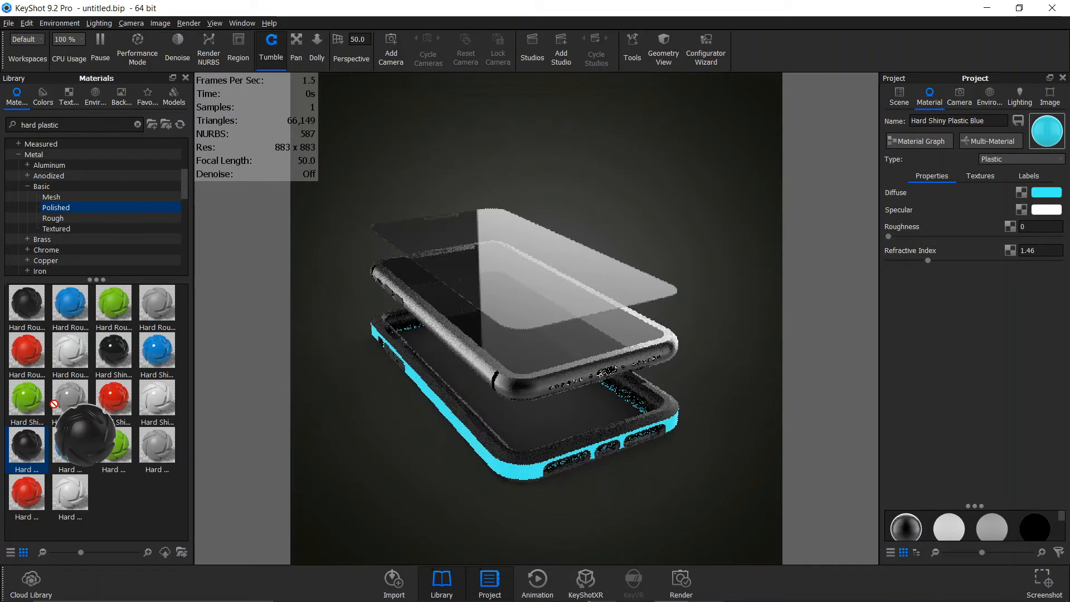
drag(54, 403, 19, 426)
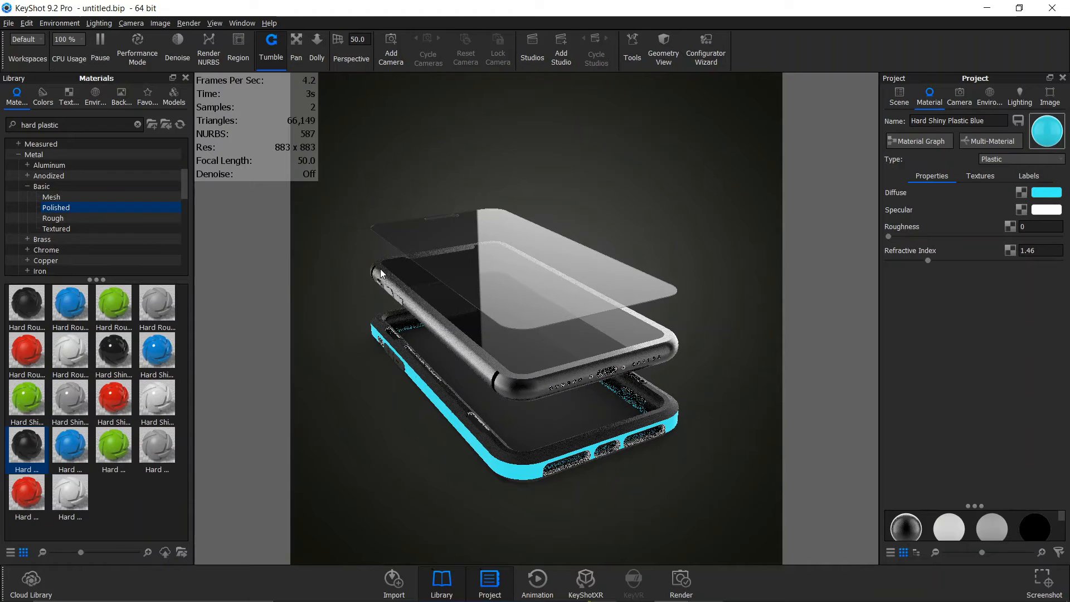
scroll(401, 307, up, 5)
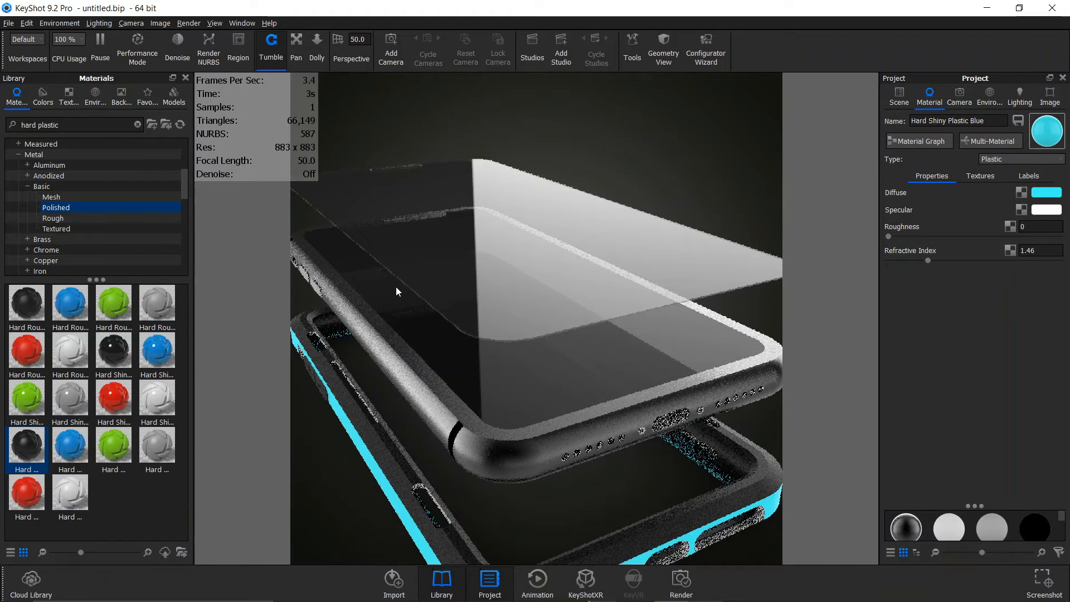
drag(558, 285, 506, 383)
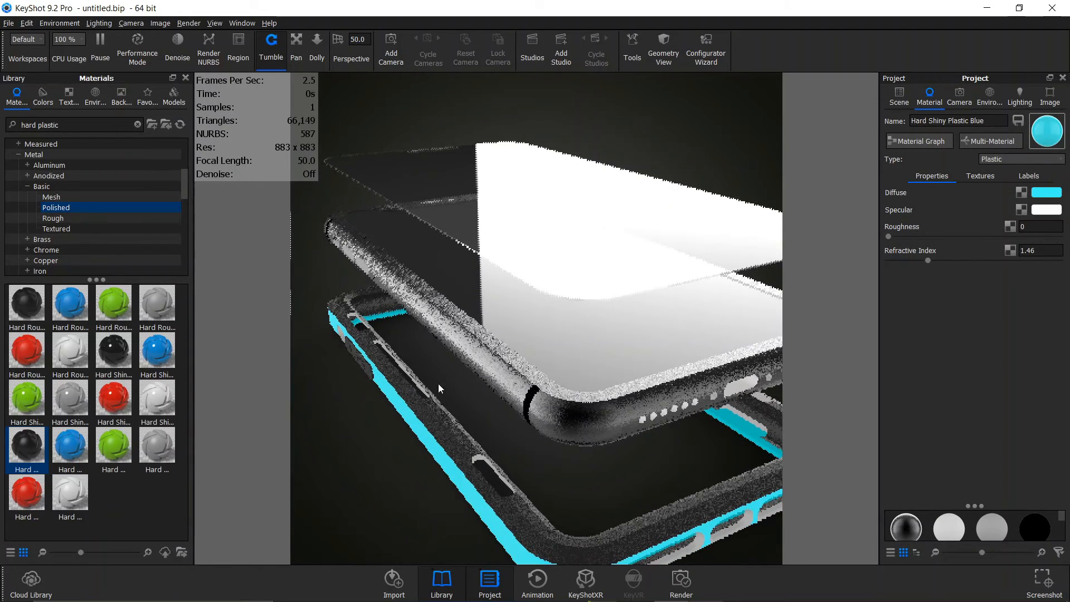
drag(438, 384, 443, 262)
drag(527, 262, 540, 335)
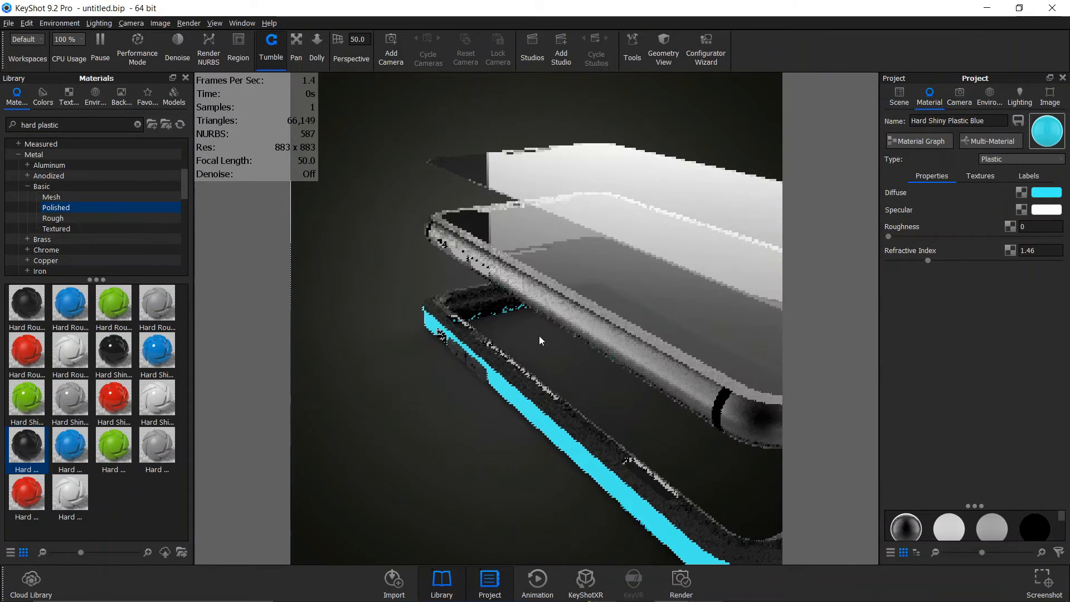
drag(601, 349, 562, 342)
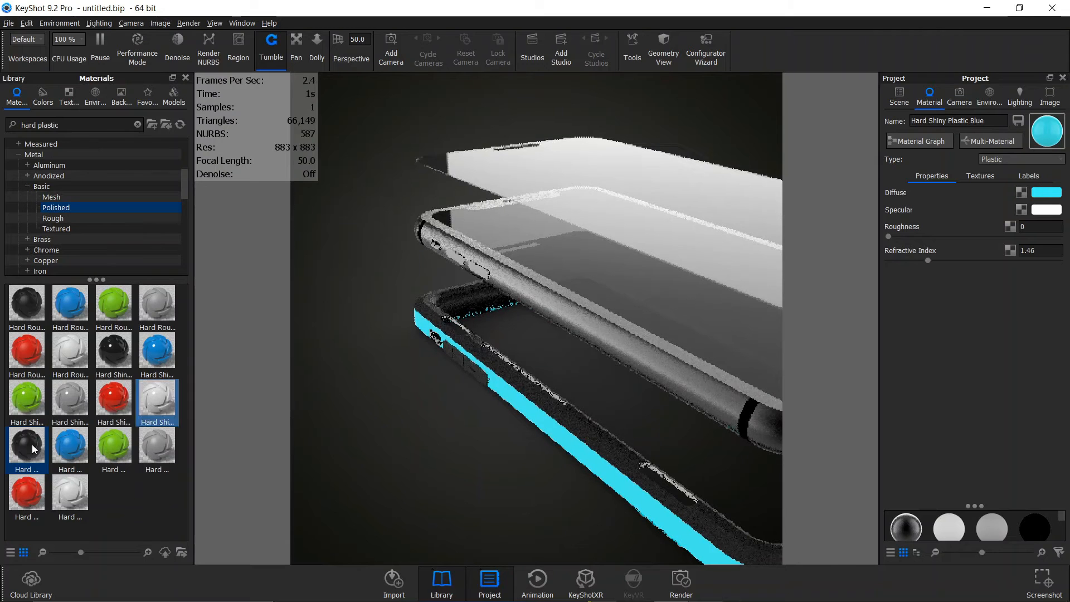
mouse_move(20, 461)
drag(20, 460, 480, 270)
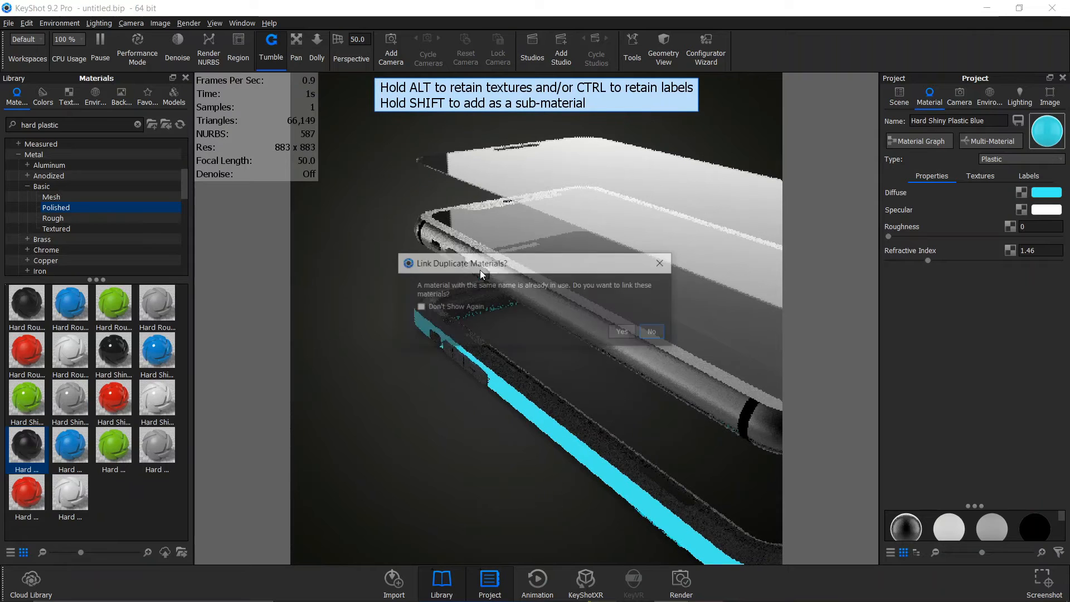
click(631, 335)
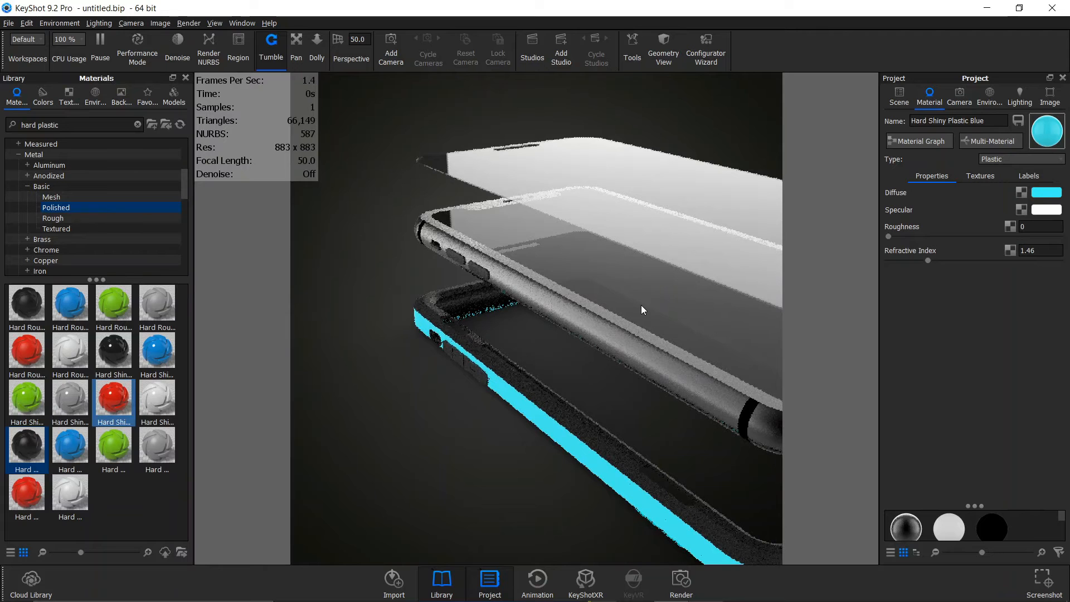
scroll(641, 306, down, 3)
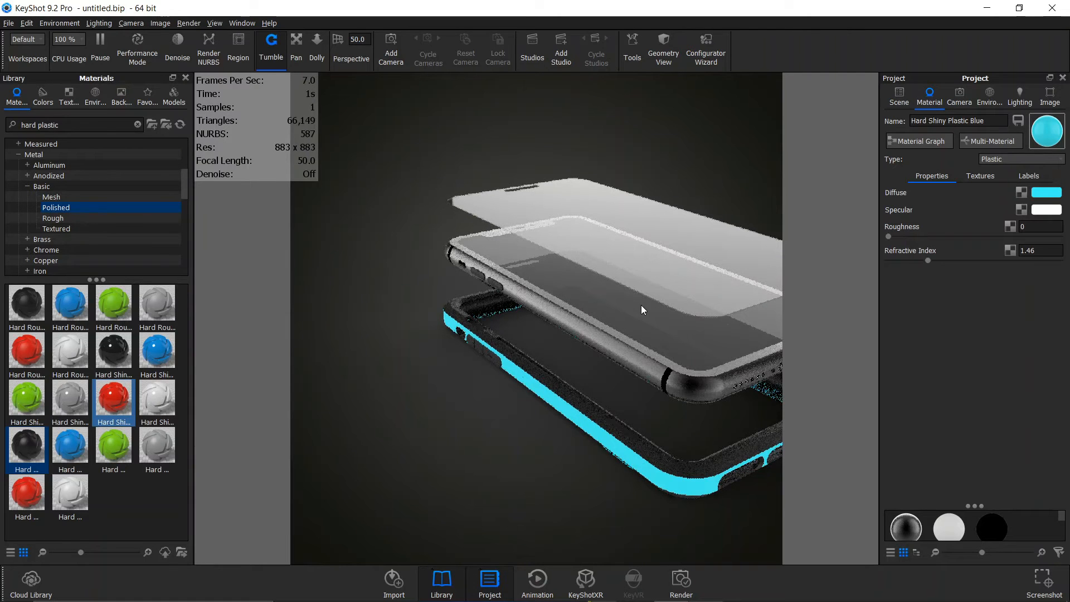
scroll(641, 306, down, 2)
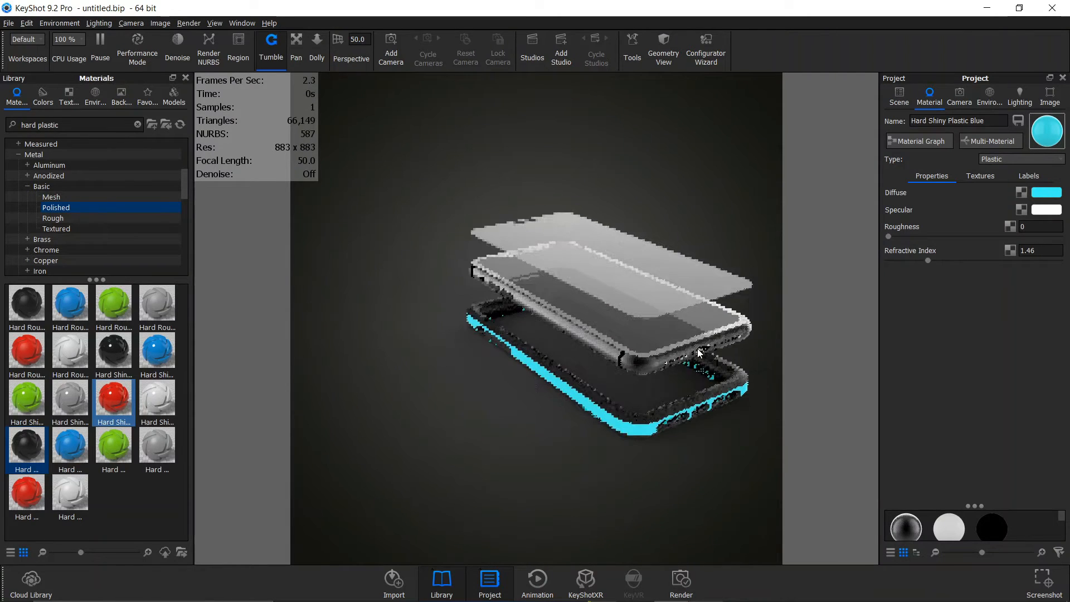
drag(618, 336, 541, 362)
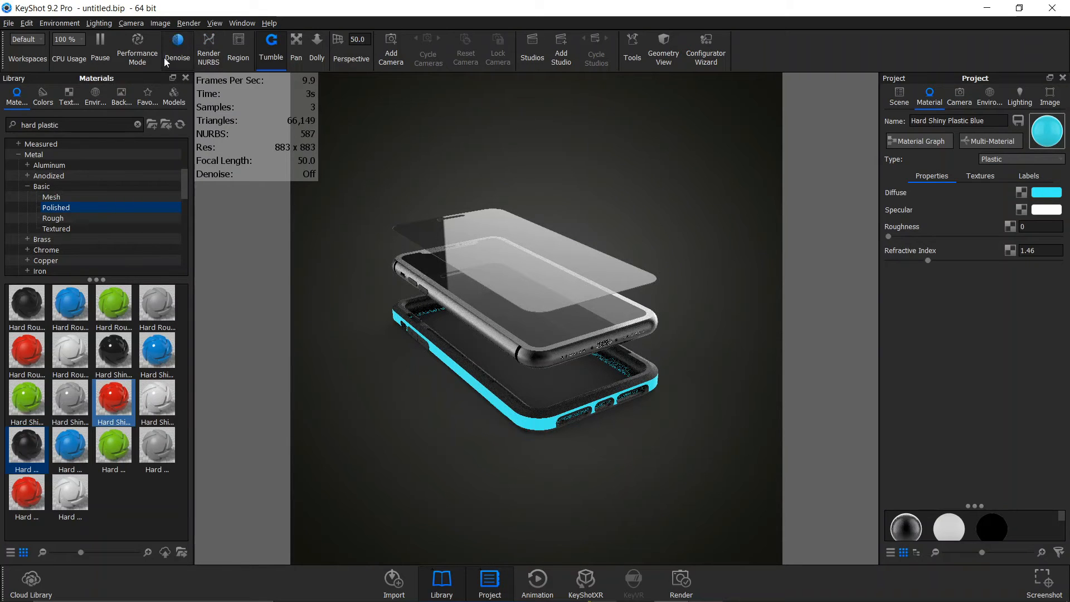
click(68, 25)
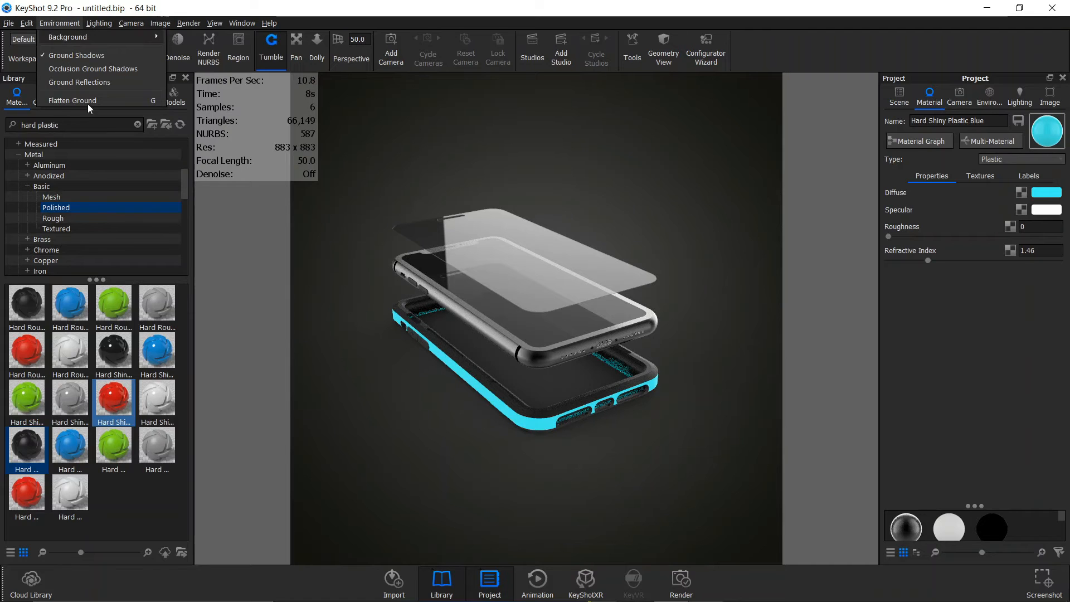
mouse_move(129, 40)
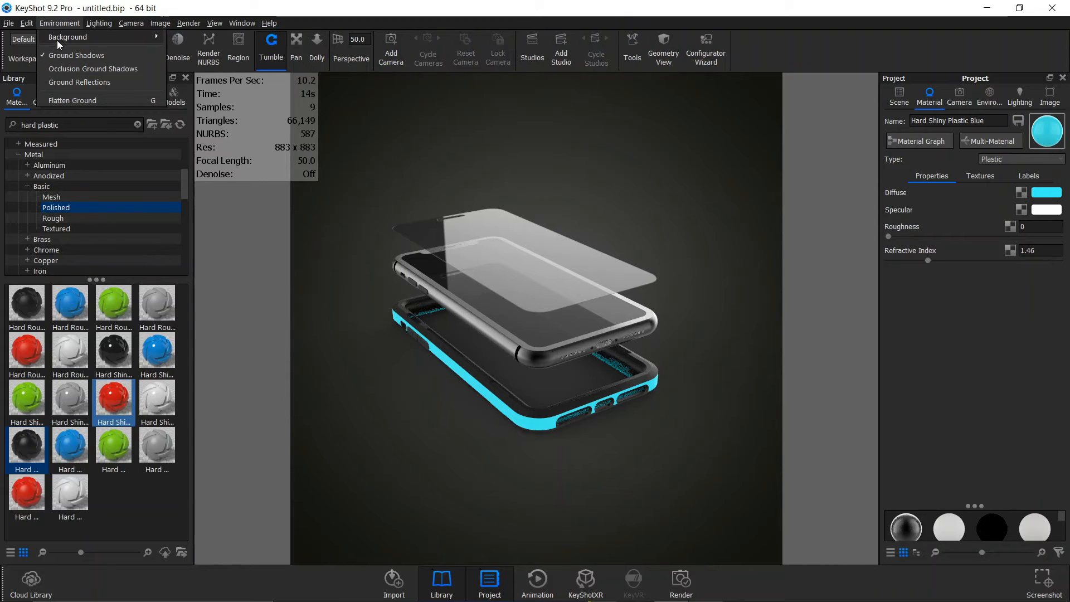
click(556, 370)
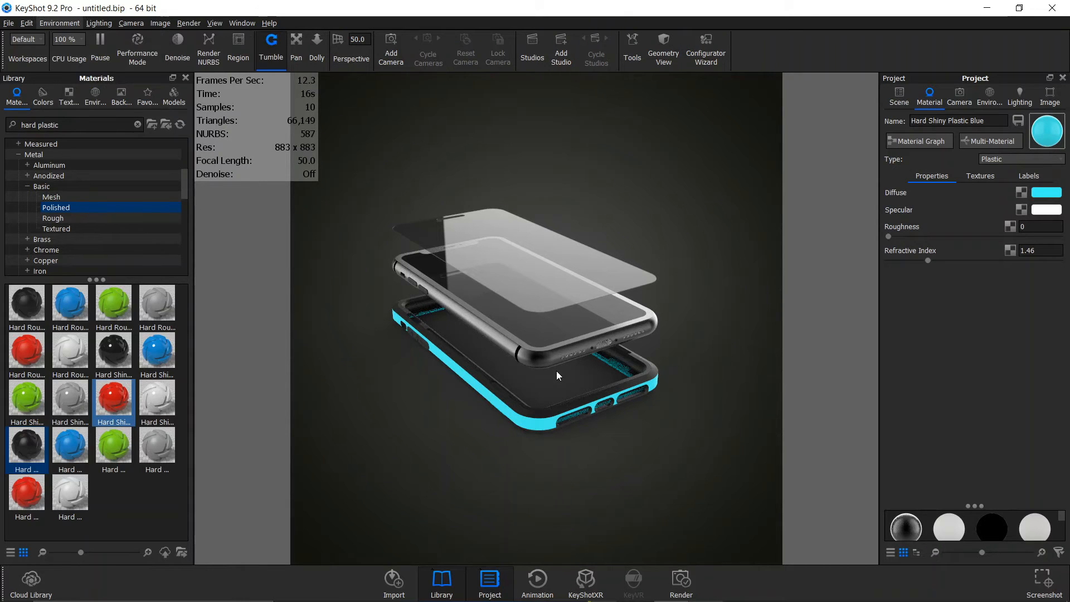
- Move the whole model: tilt it so the phone's screen faces the camera more, shift it slightly upward, and accept the transform
right_click(556, 370)
click(554, 352)
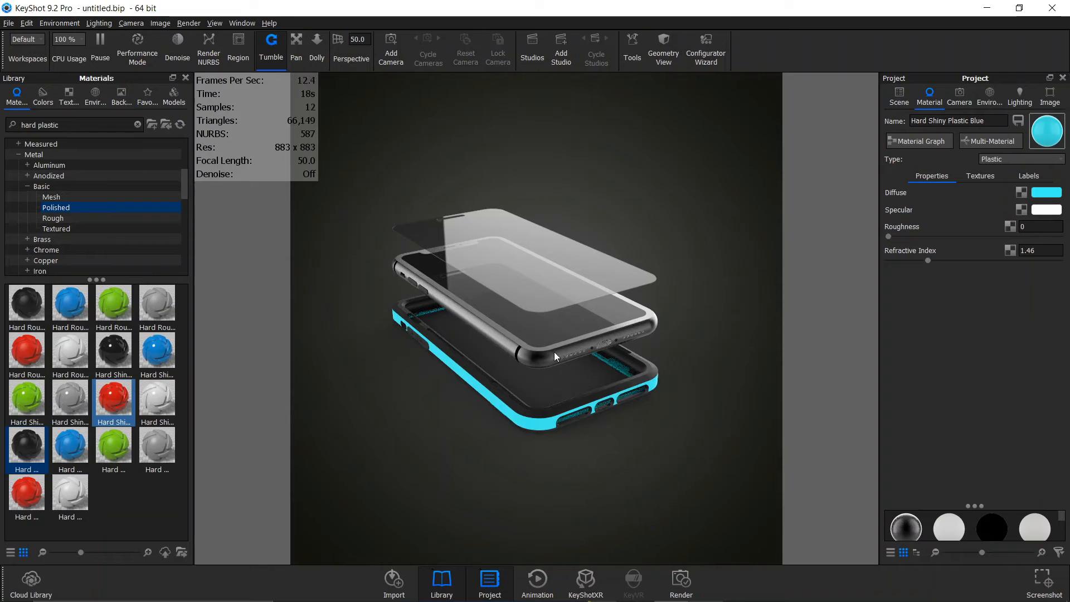
right_click(554, 352)
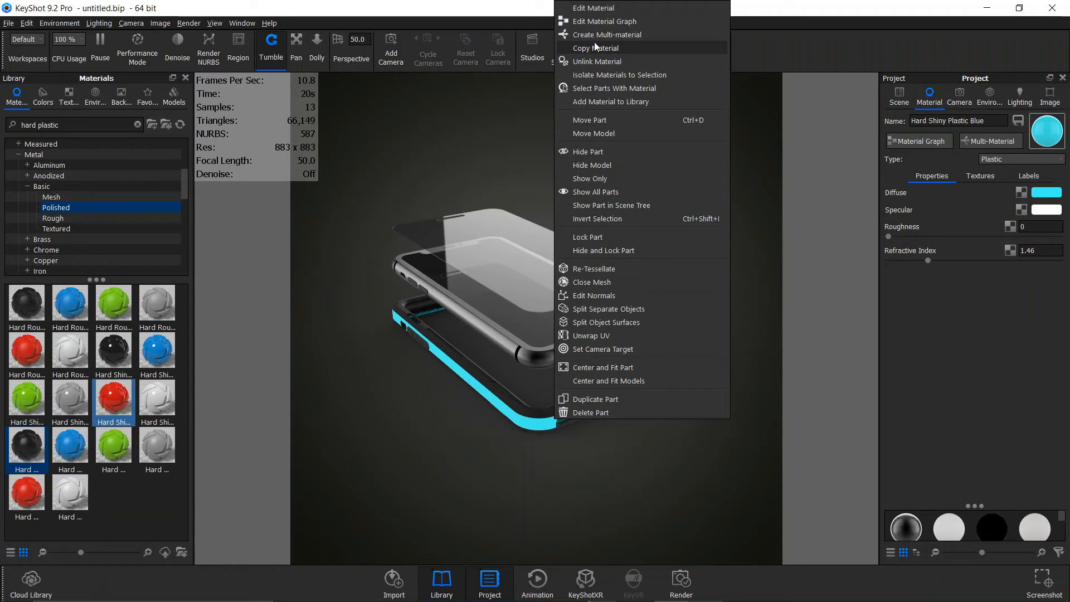
click(591, 133)
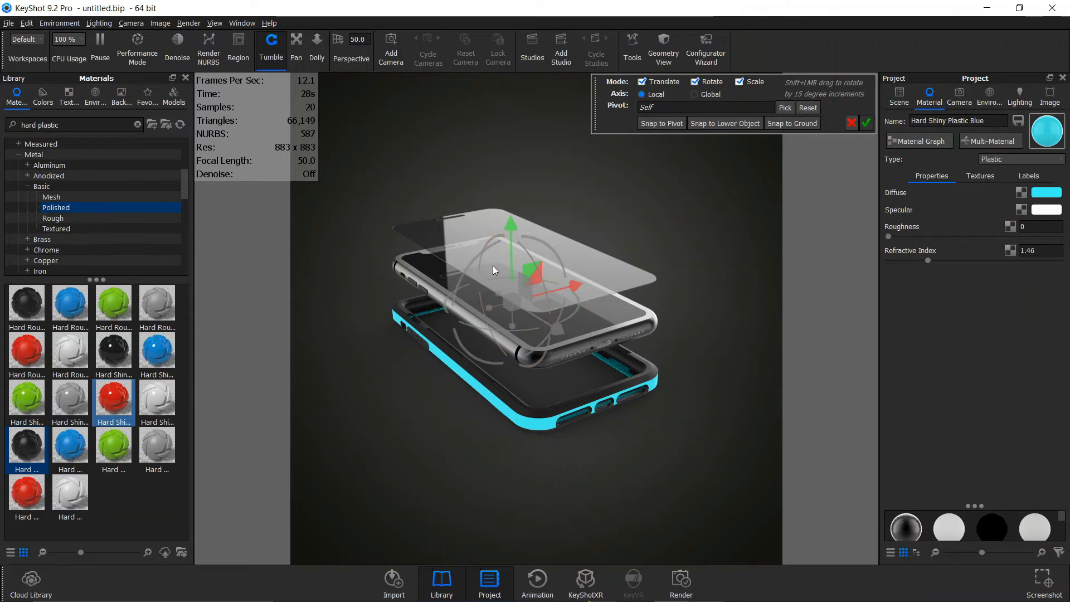
drag(479, 259, 530, 273)
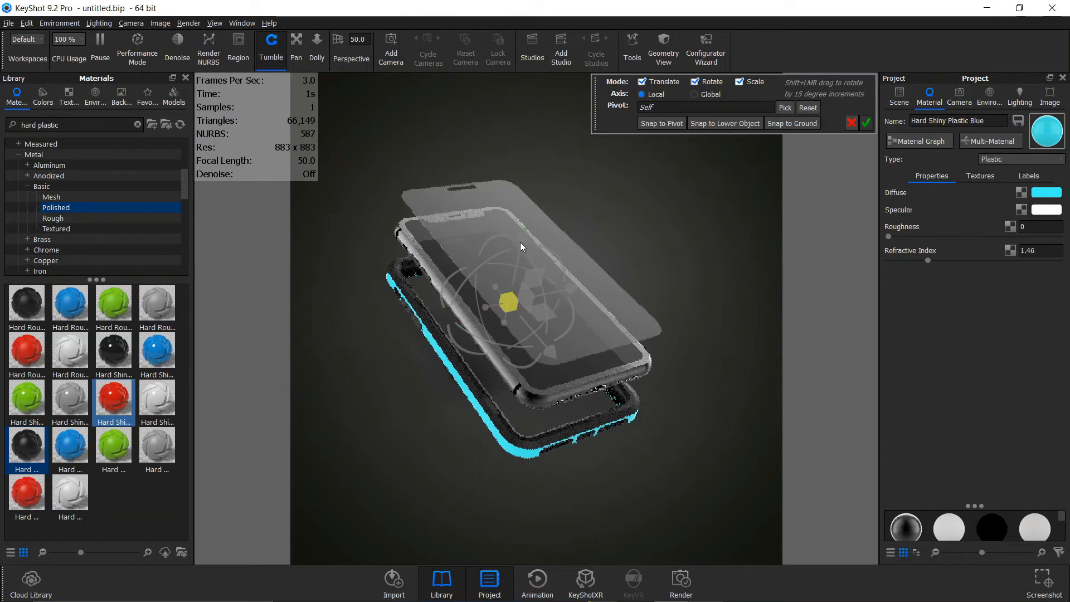
mouse_move(528, 216)
mouse_down()
mouse_move(533, 199)
mouse_move(528, 223)
mouse_up()
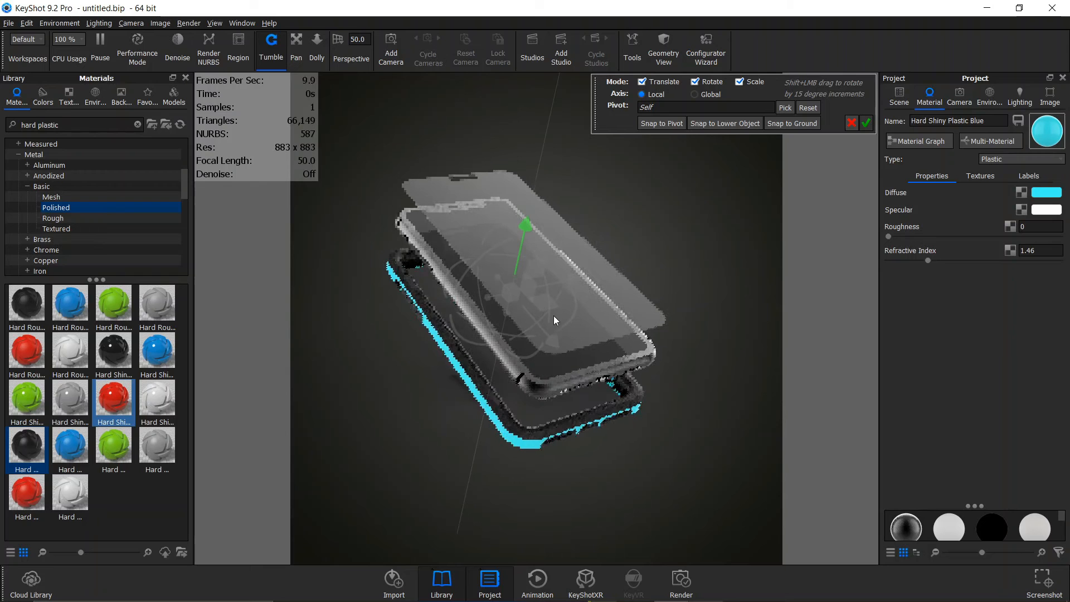
click(739, 82)
click(739, 82)
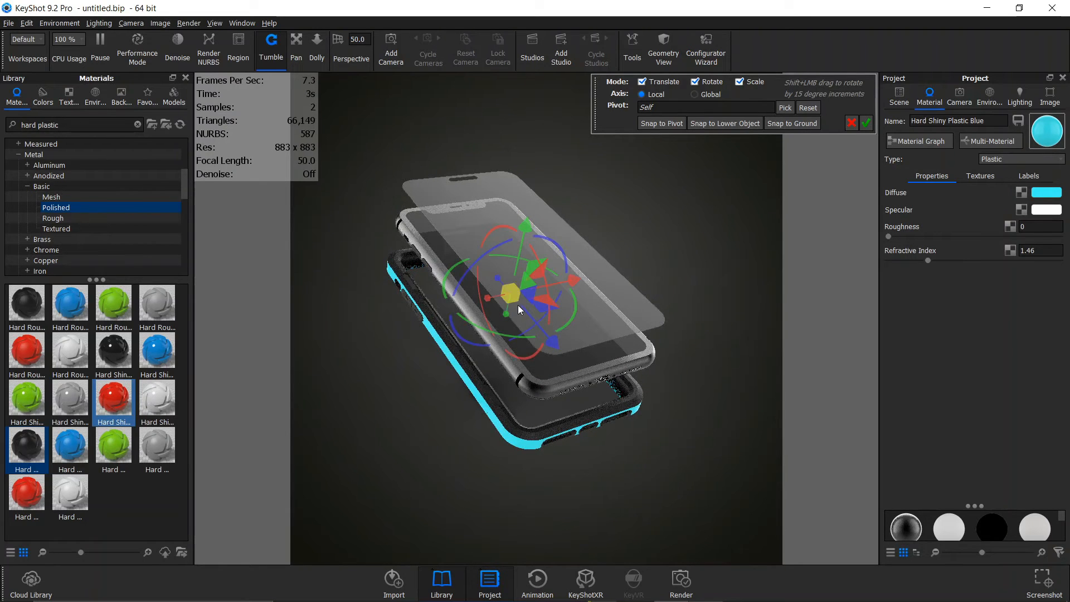
scroll(521, 315, up, 5)
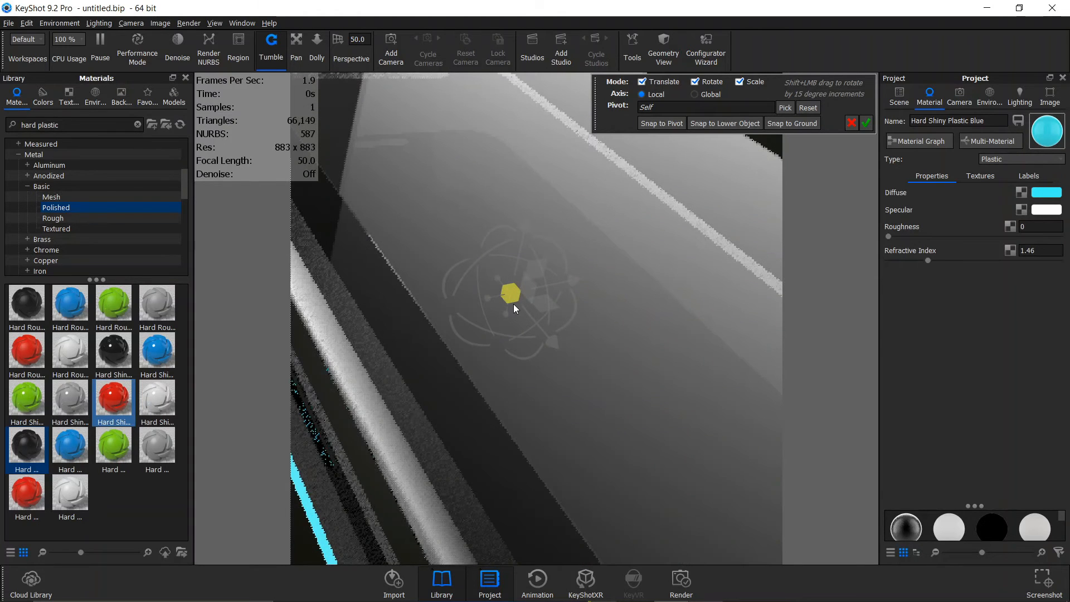
scroll(513, 301, down, 5)
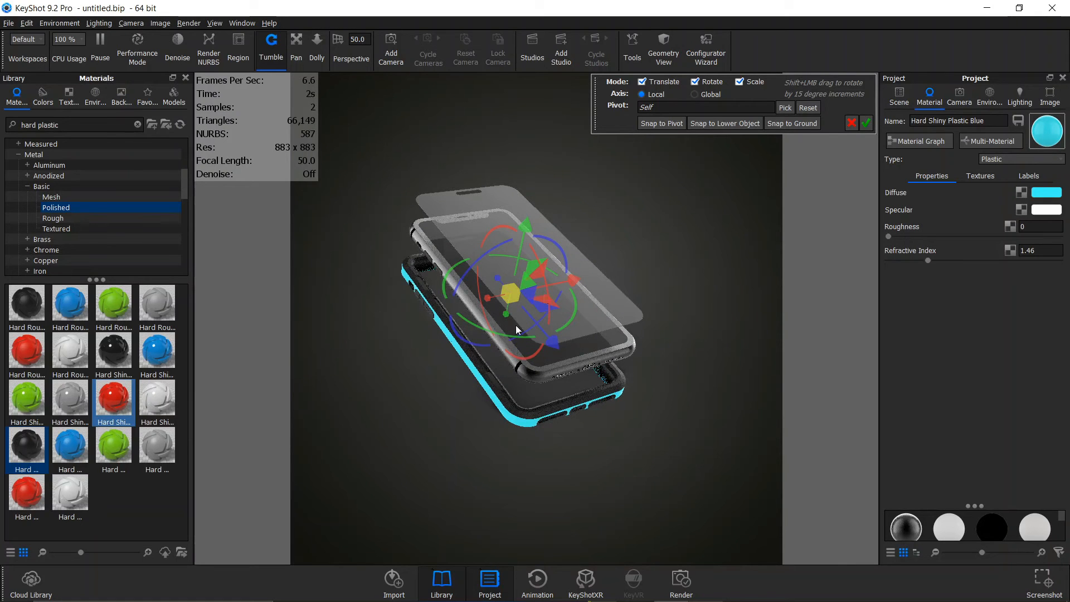
click(869, 122)
- Move the glass screen protector upward, farther away from the phone's display, and accept the transform
right_click(546, 265)
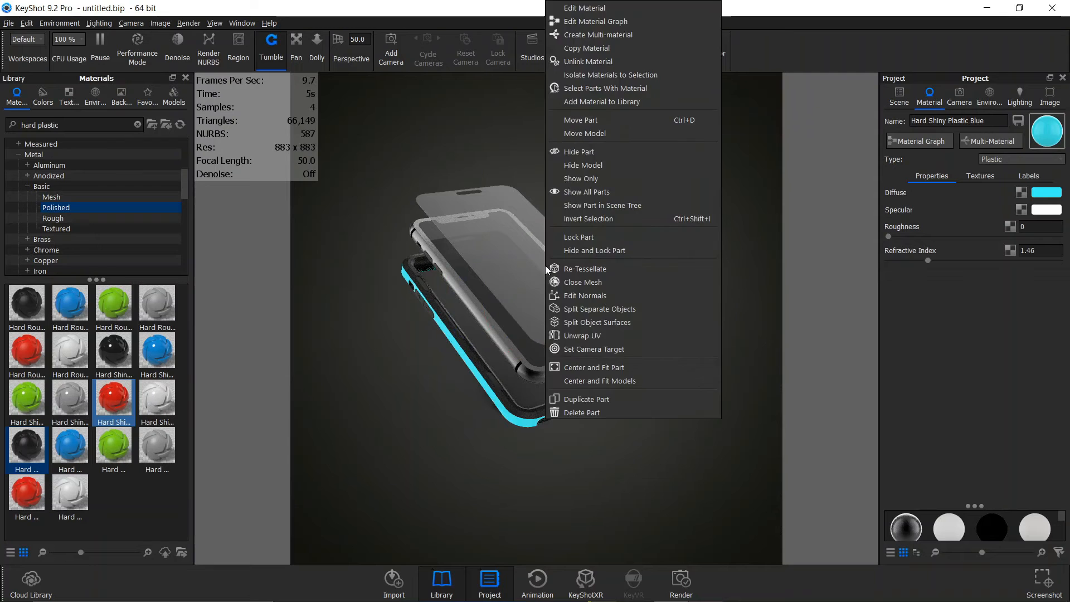
right_click(514, 192)
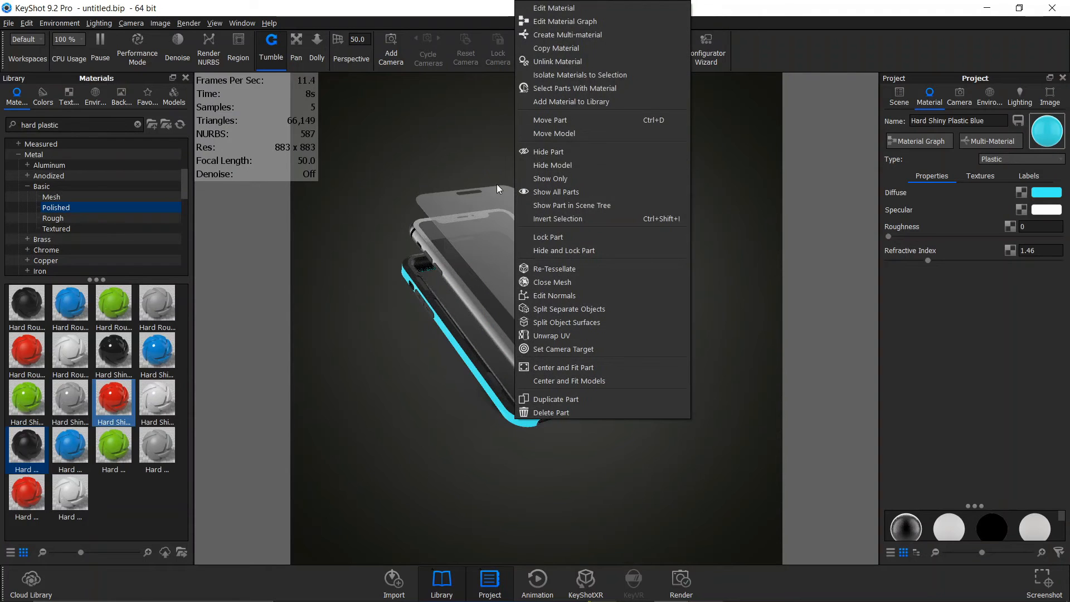
right_click(496, 197)
right_click(496, 197)
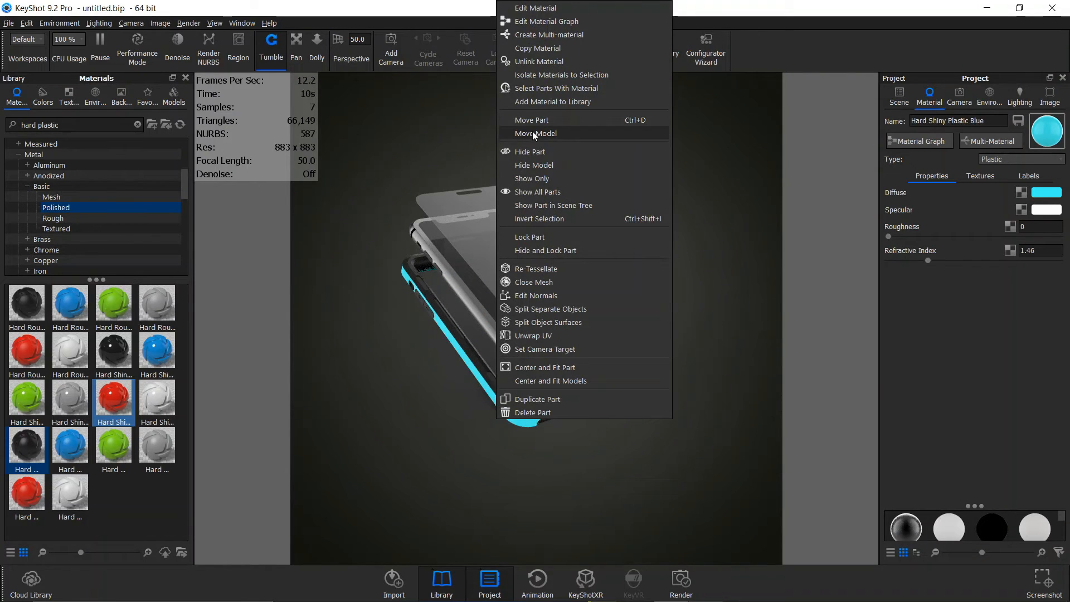
click(533, 120)
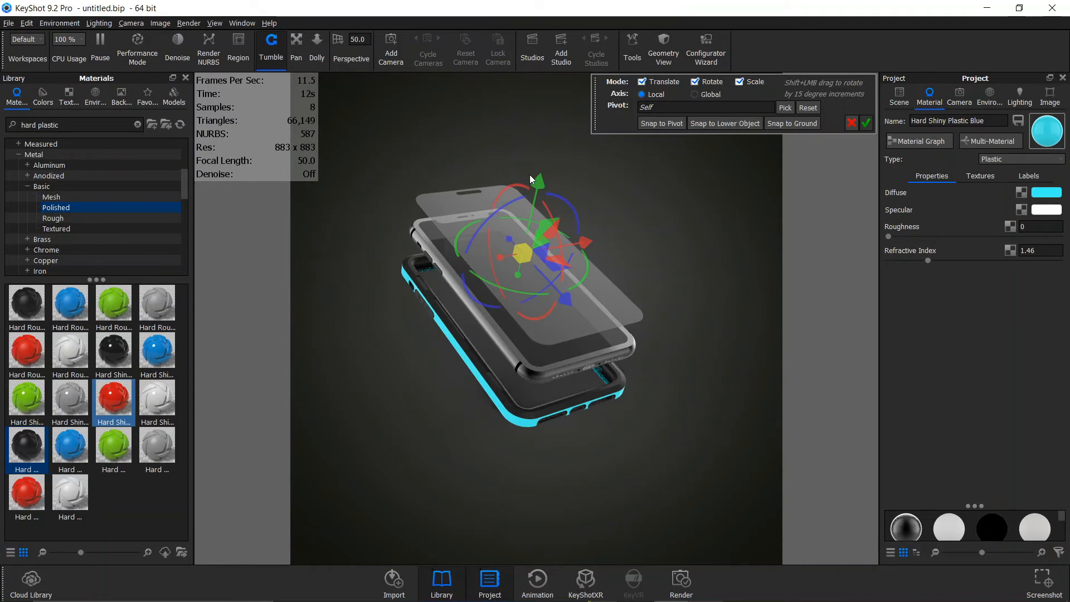
drag(537, 179, 538, 182)
drag(551, 122, 543, 165)
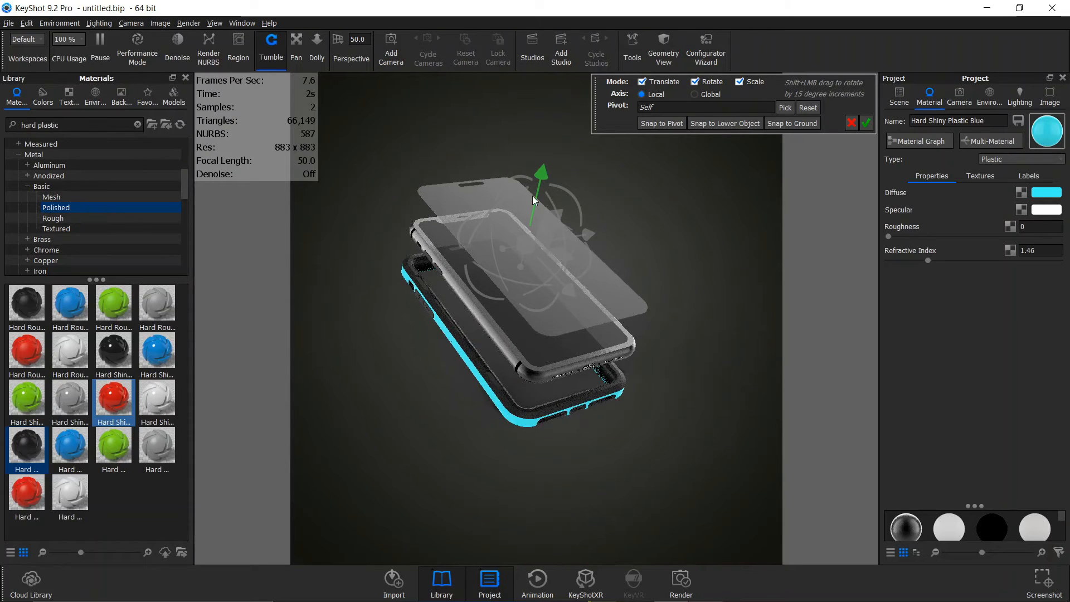
click(723, 123)
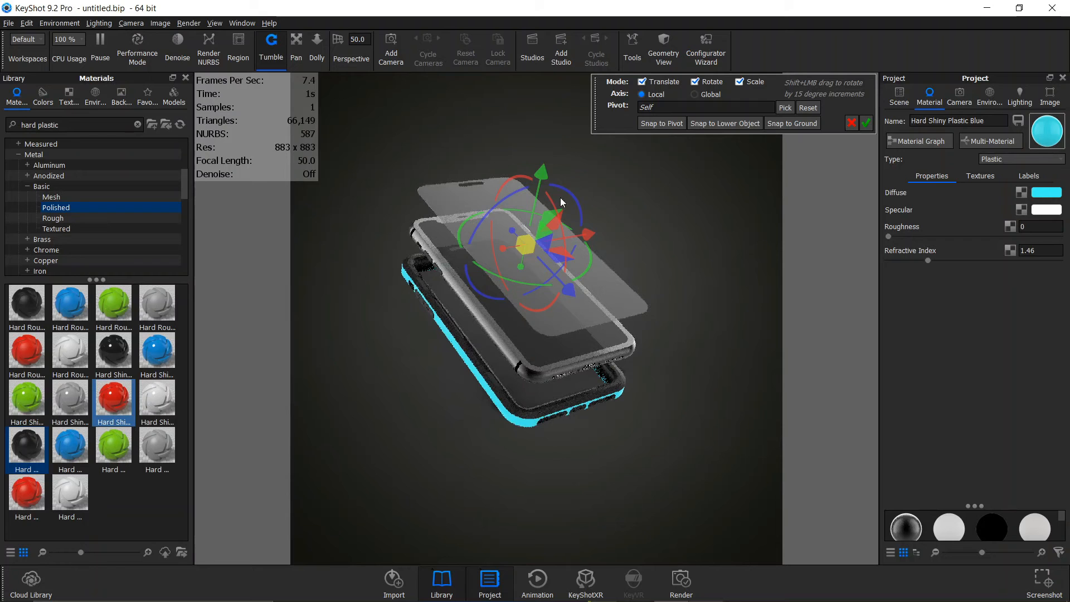
drag(547, 140, 546, 157)
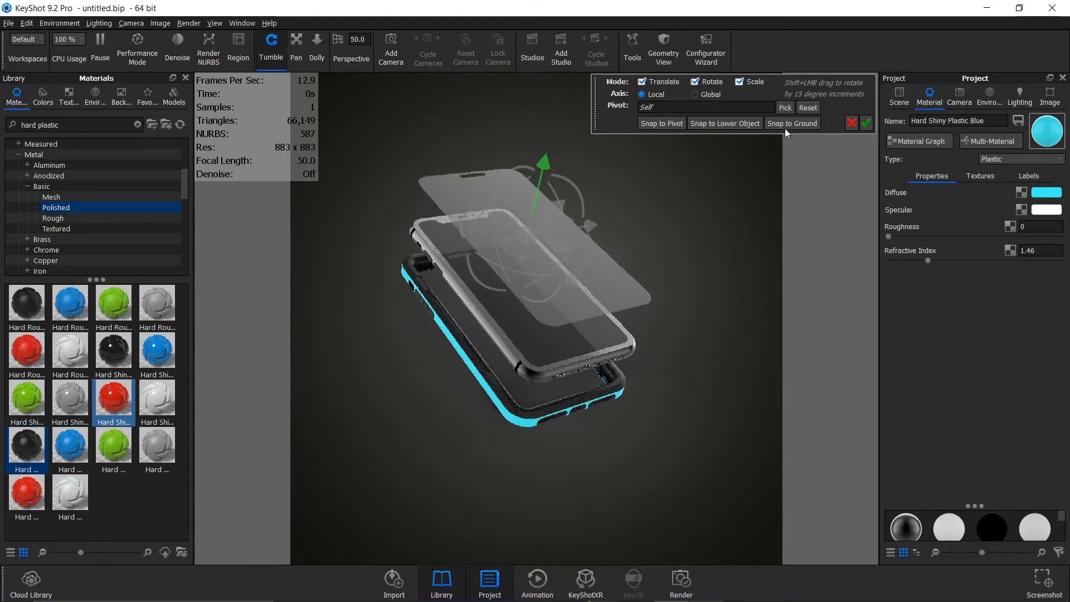
click(867, 123)
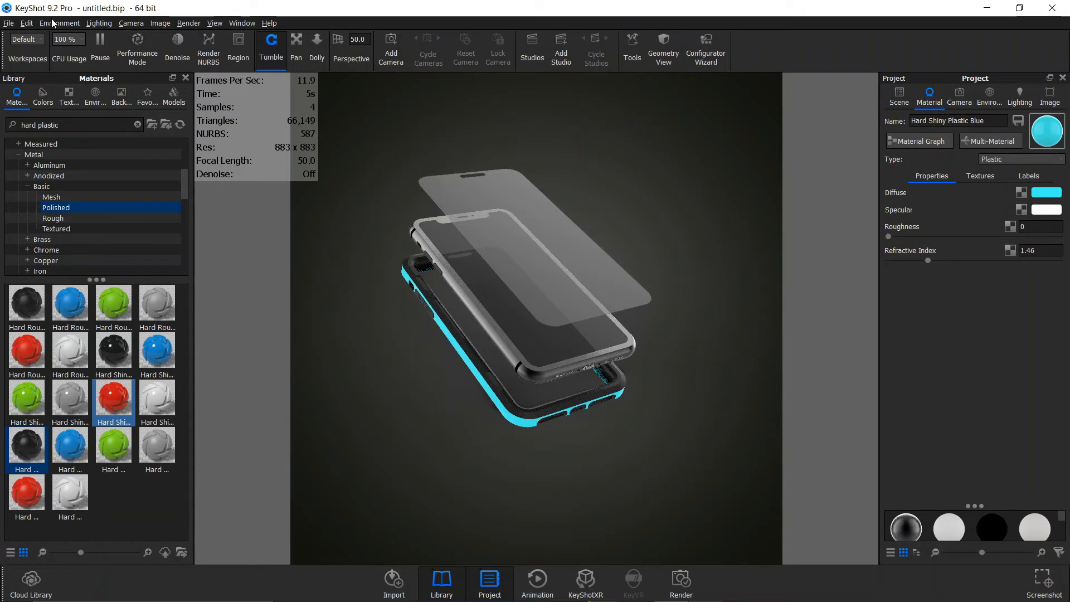
- Add a plane to the scene and lower it beneath the phone case
click(27, 23)
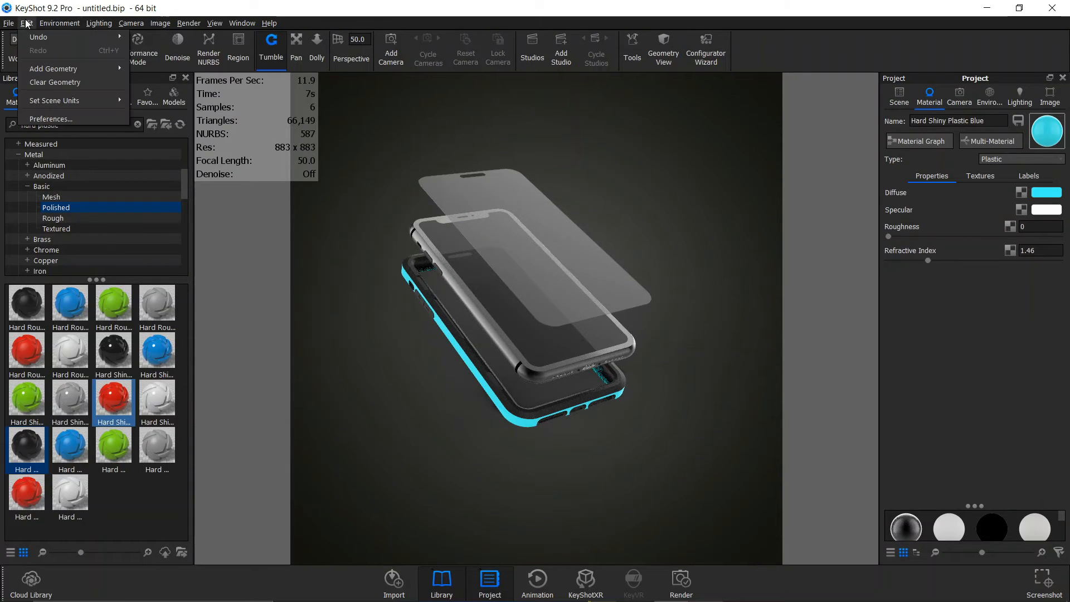
mouse_move(56, 67)
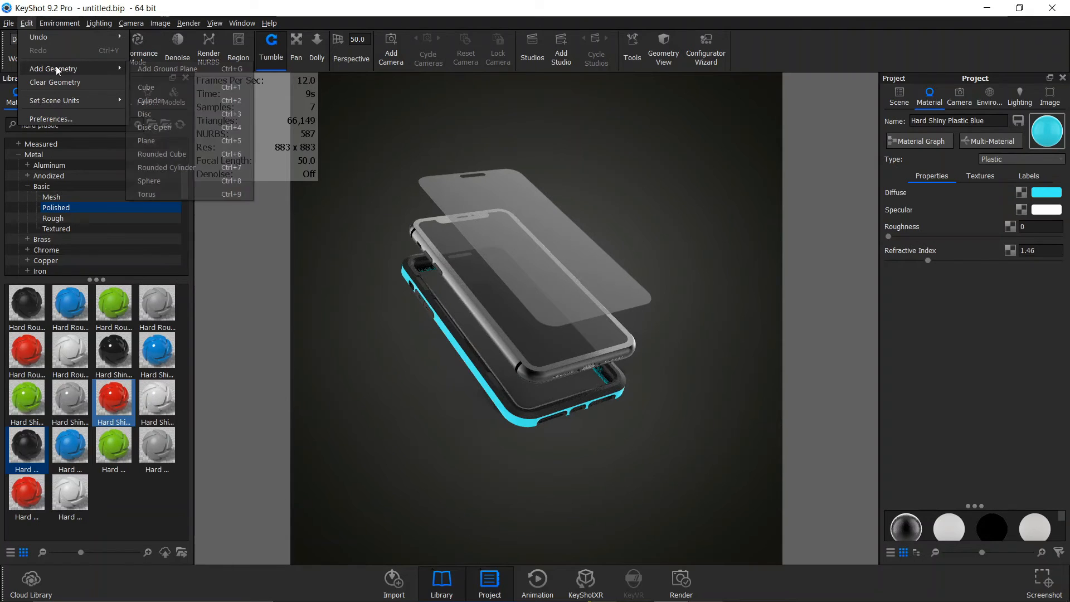
click(176, 140)
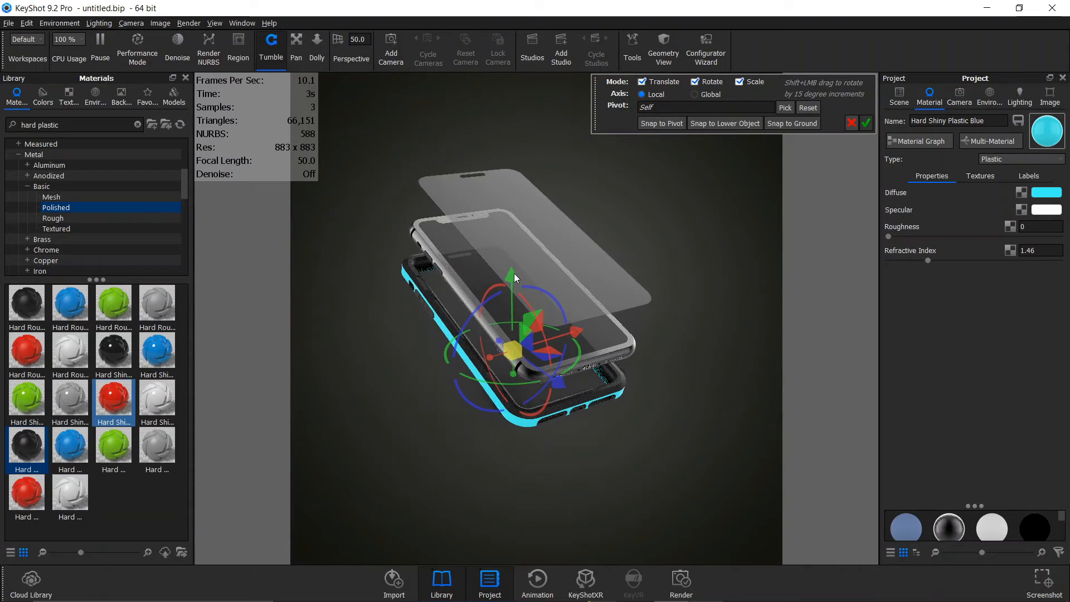
drag(513, 306, 559, 494)
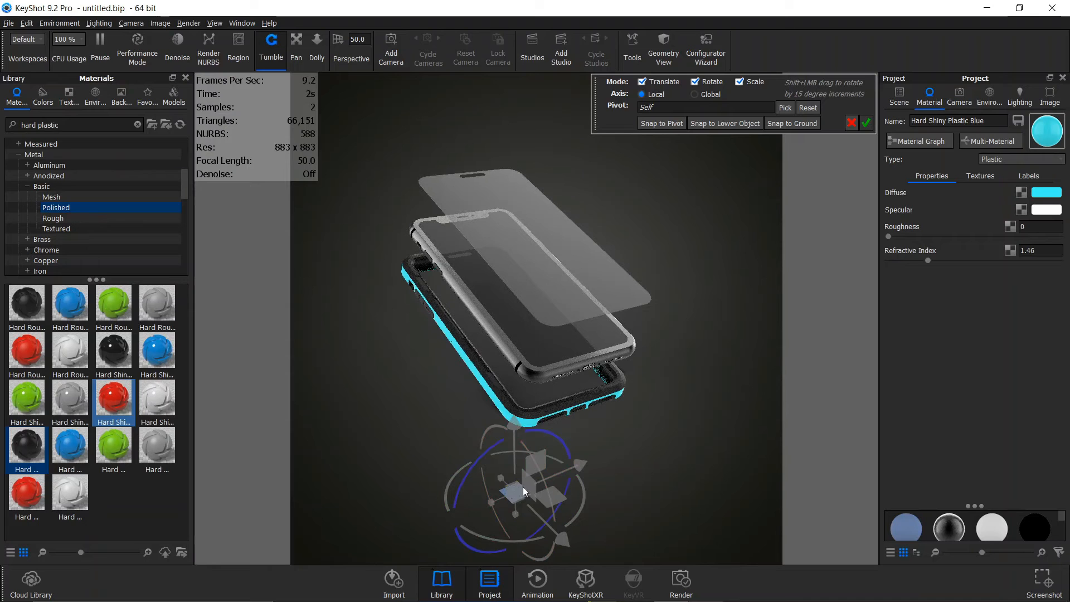
- Scale the plane up into a large square, lower it slightly further below the case, and accept the transform
drag(570, 451, 557, 468)
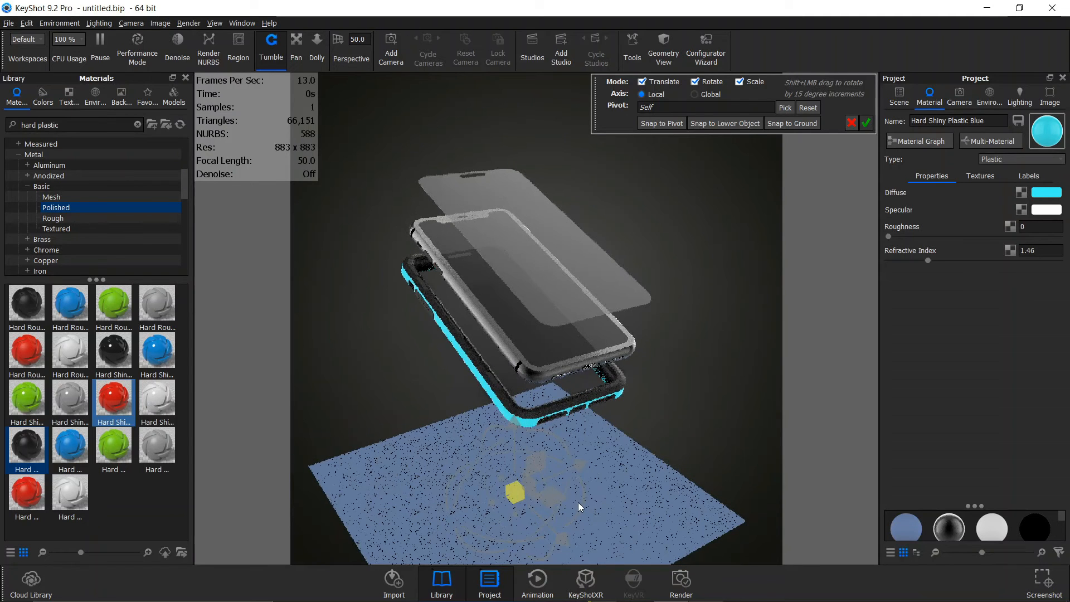
scroll(570, 500, down, 2)
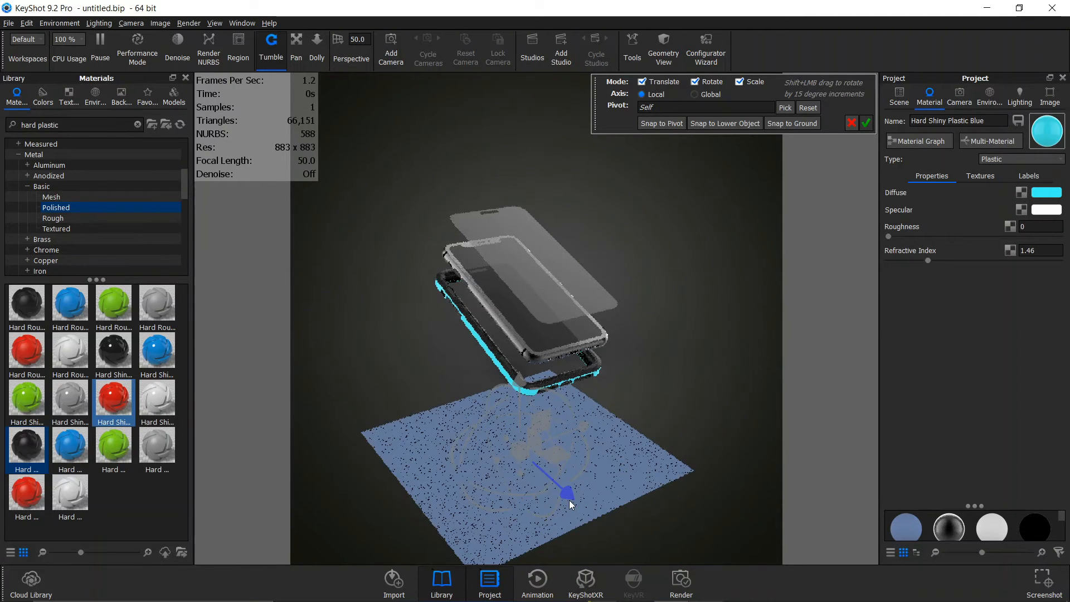
scroll(517, 383, down, 2)
drag(523, 394, 522, 427)
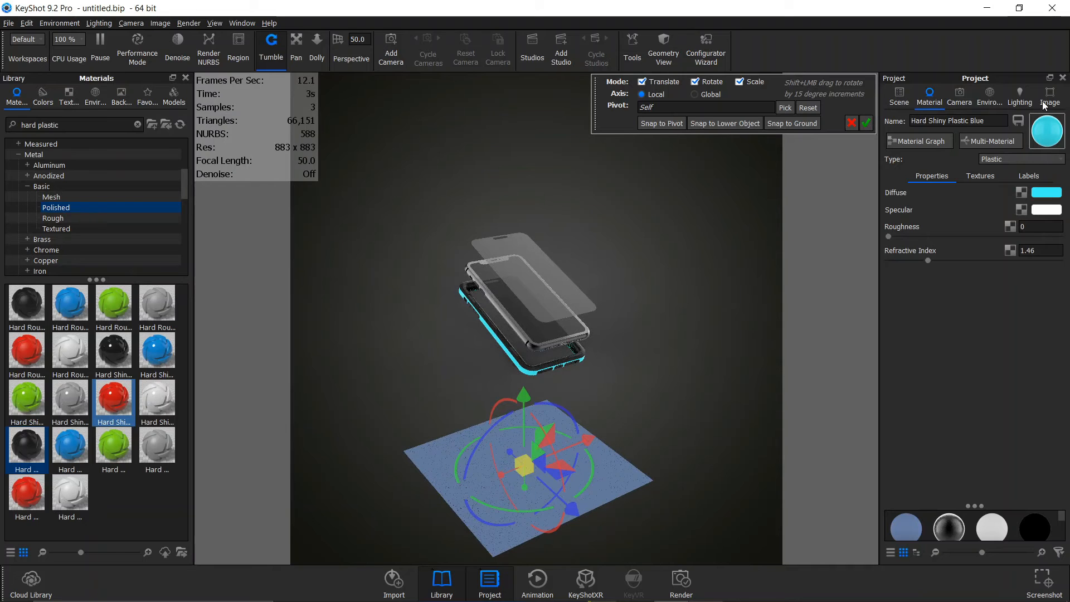
click(1004, 159)
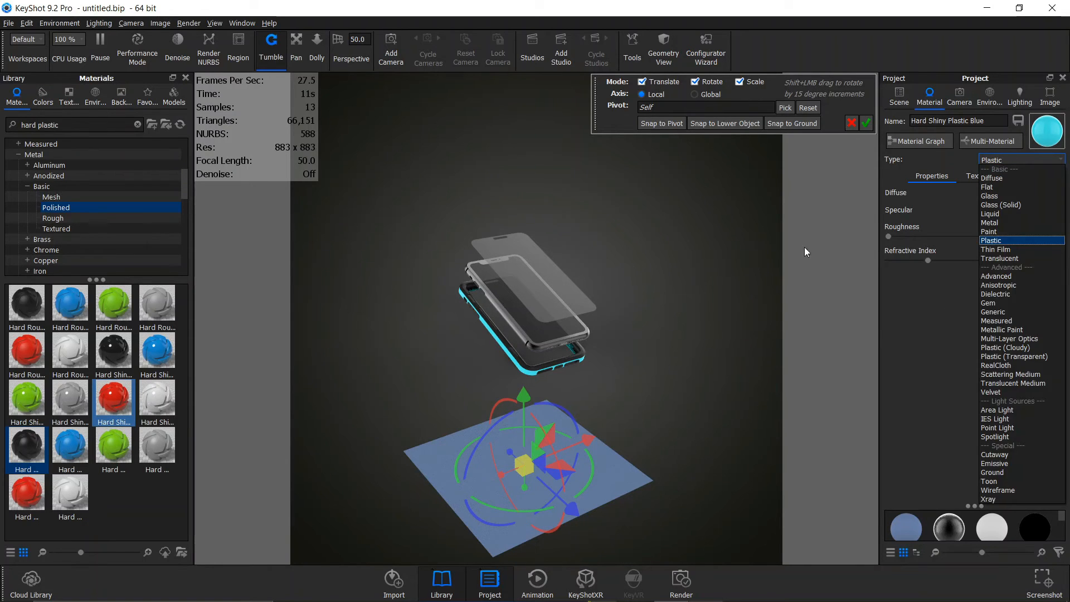
click(931, 340)
click(868, 122)
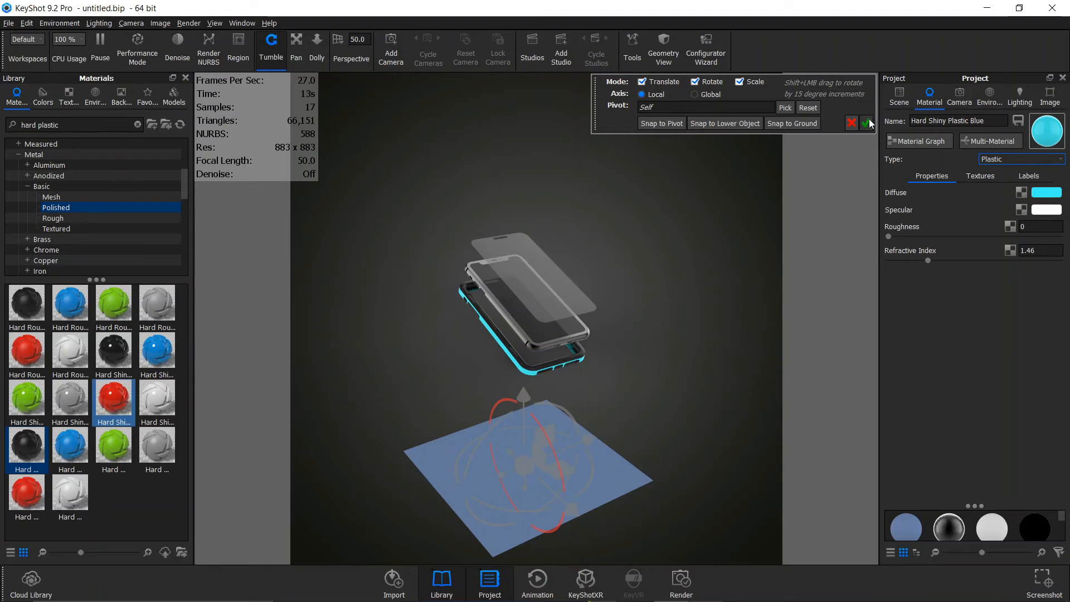
- Change the plane's material type to Area Light
right_click(534, 481)
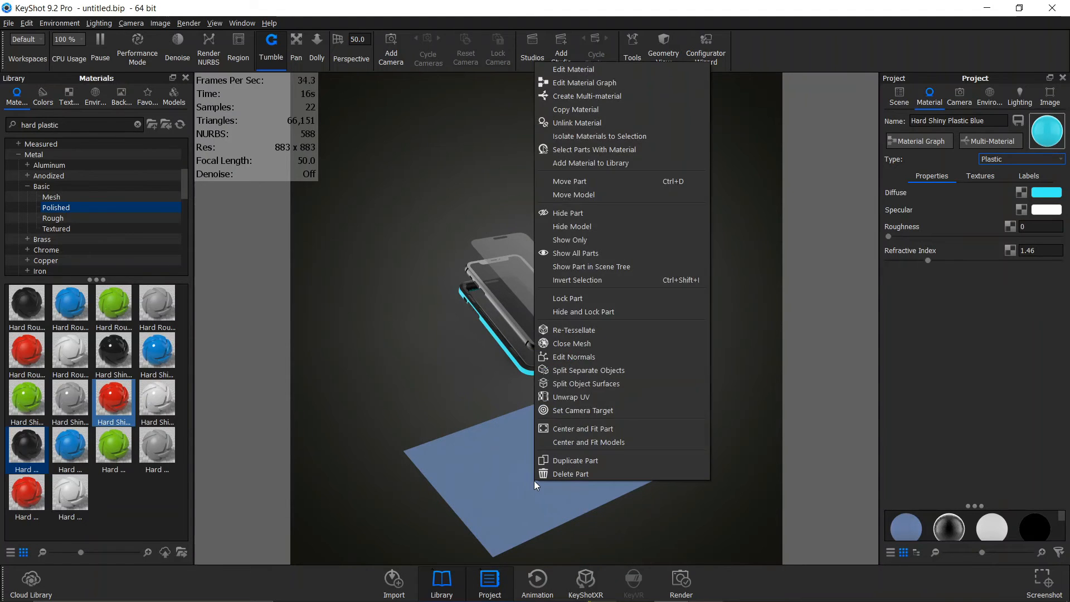
click(492, 478)
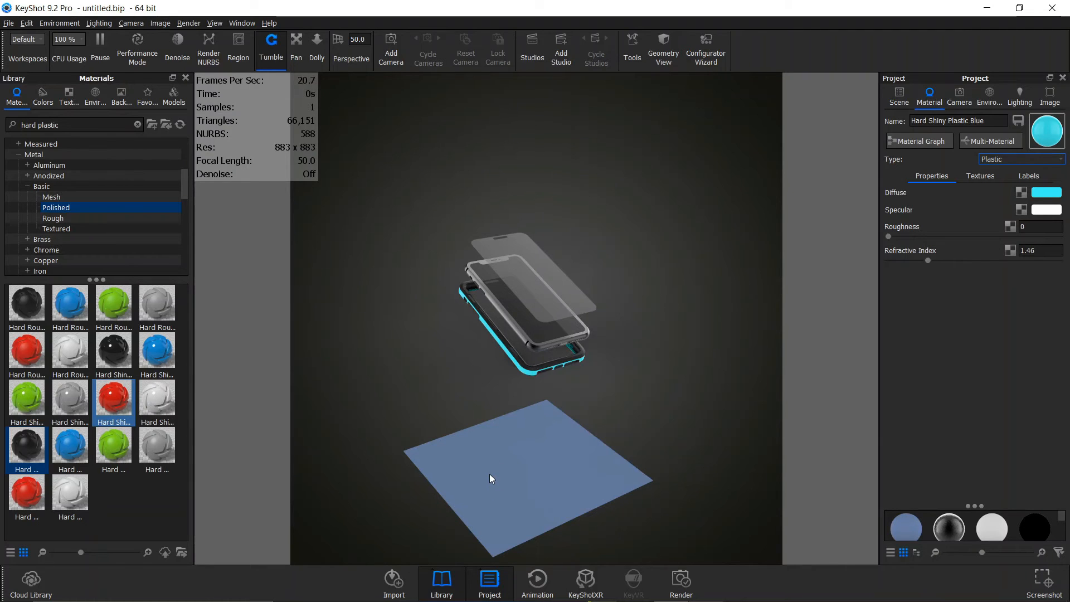
double_click(490, 474)
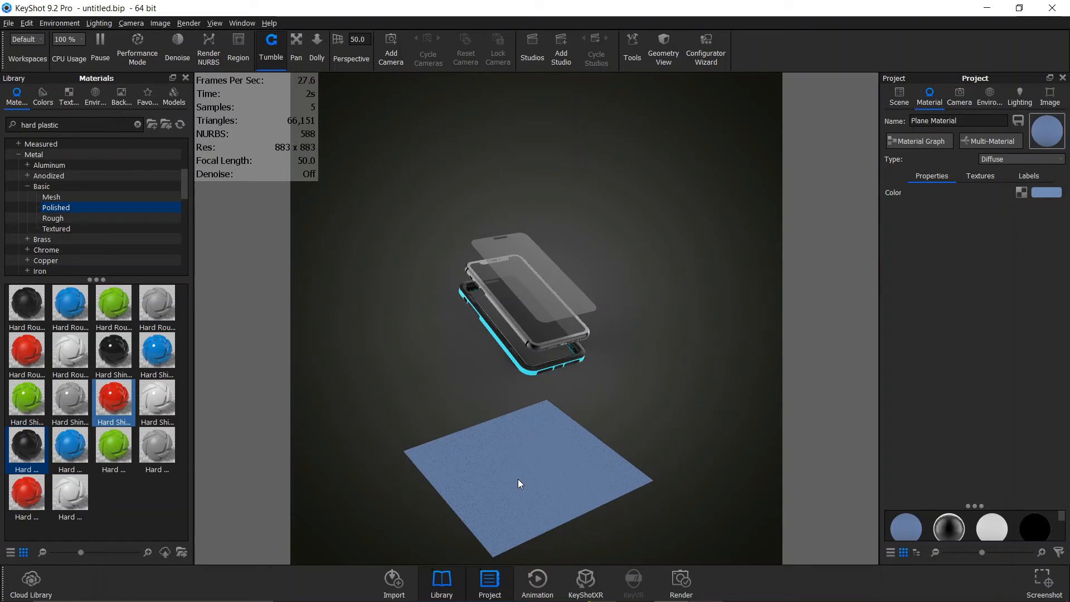
click(1015, 160)
click(1014, 162)
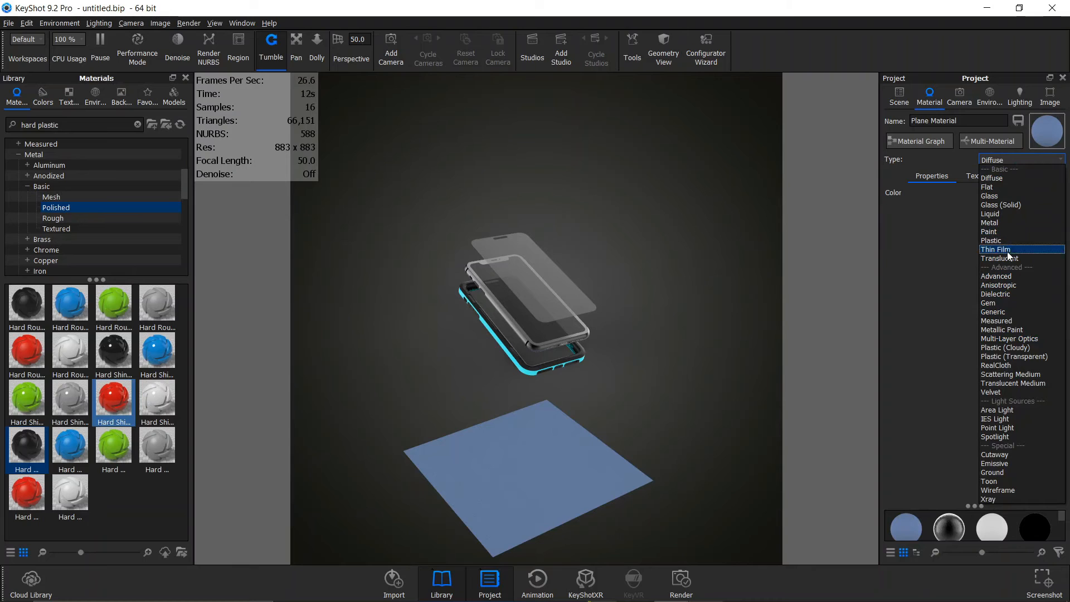
key(Escape)
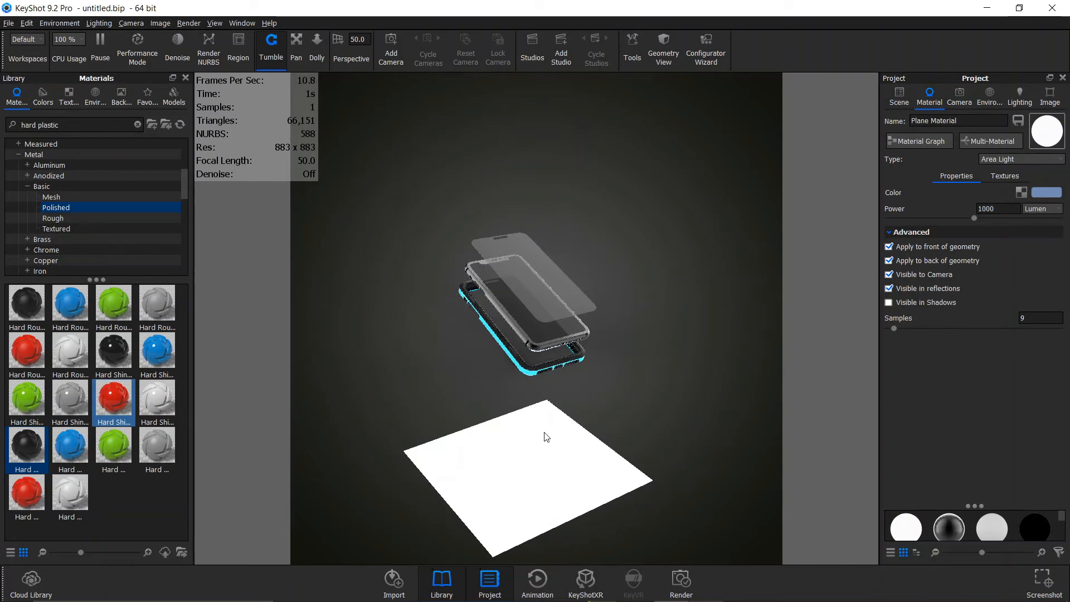
- Try the area light with its front and its back emission each switched off, and re-enable both sides
drag(494, 344, 587, 314)
drag(529, 378, 489, 488)
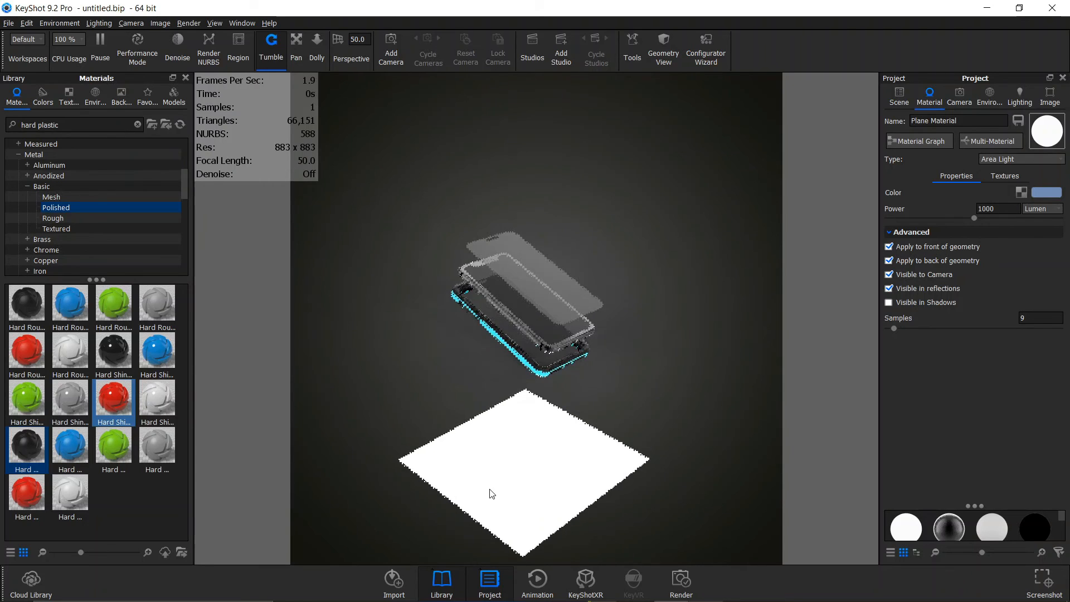
drag(727, 400, 721, 366)
click(890, 247)
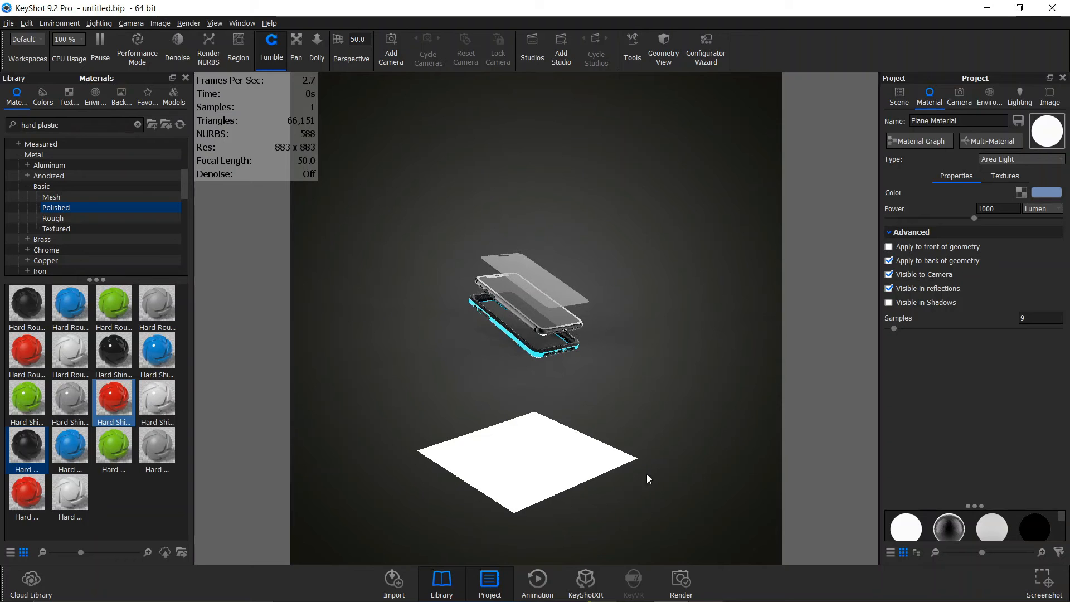
drag(607, 329, 656, 216)
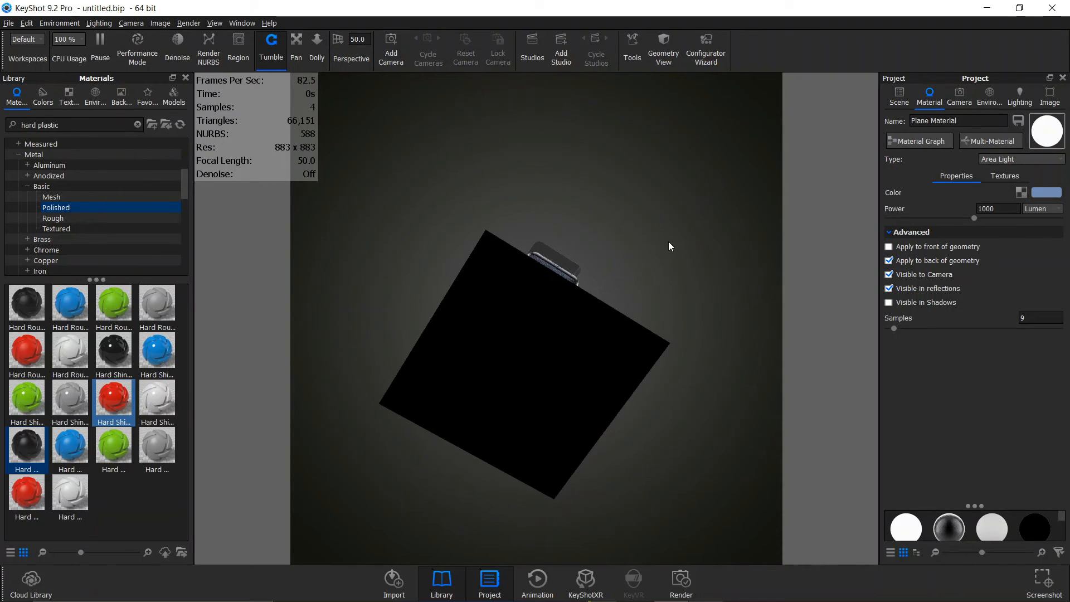
click(889, 247)
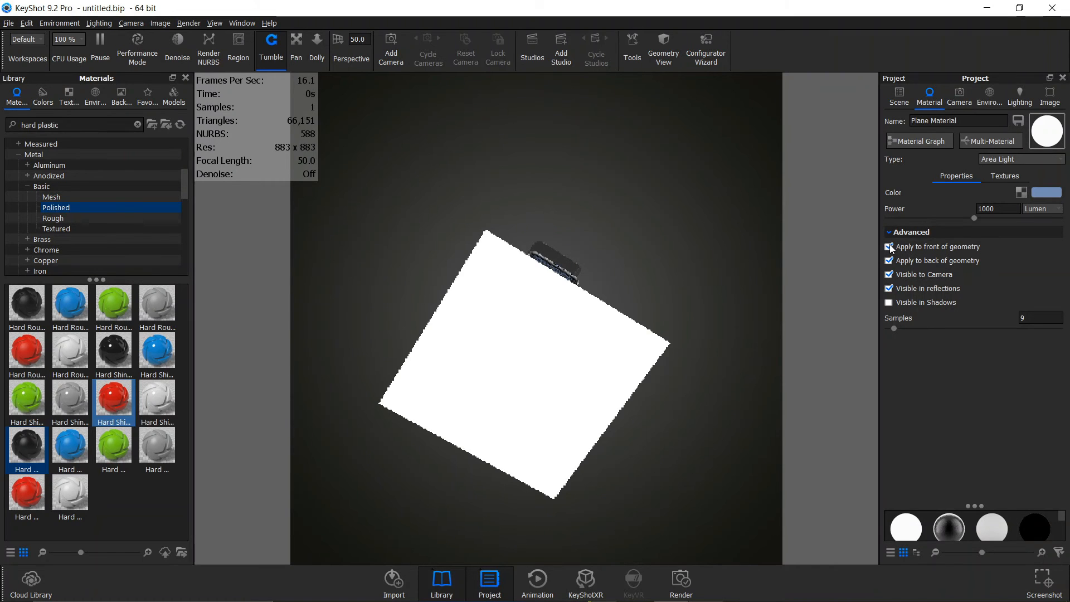
click(890, 247)
click(889, 247)
drag(676, 400, 679, 494)
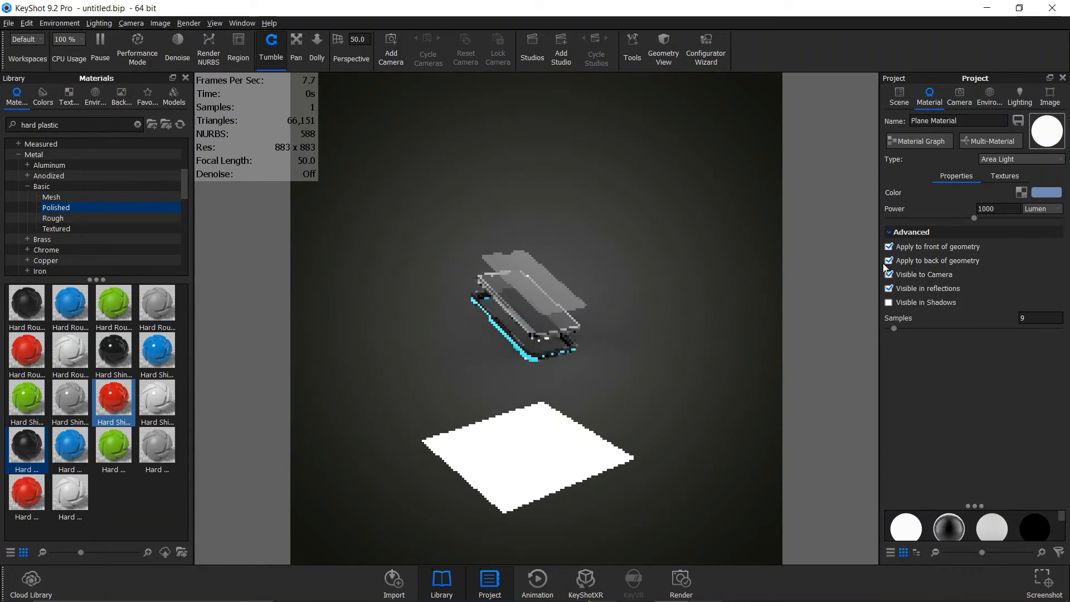
click(890, 261)
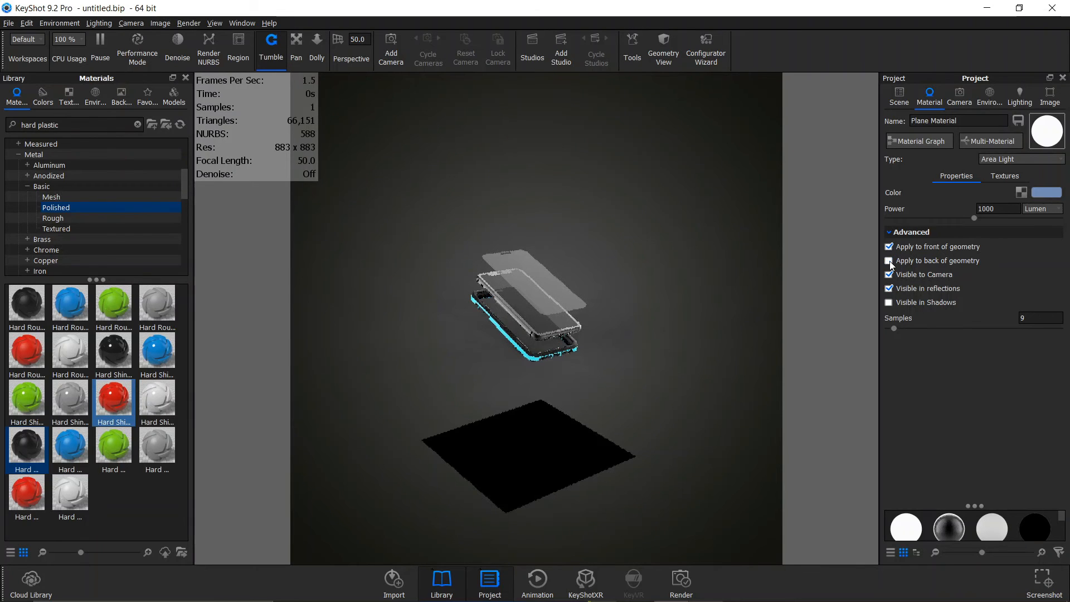
click(890, 261)
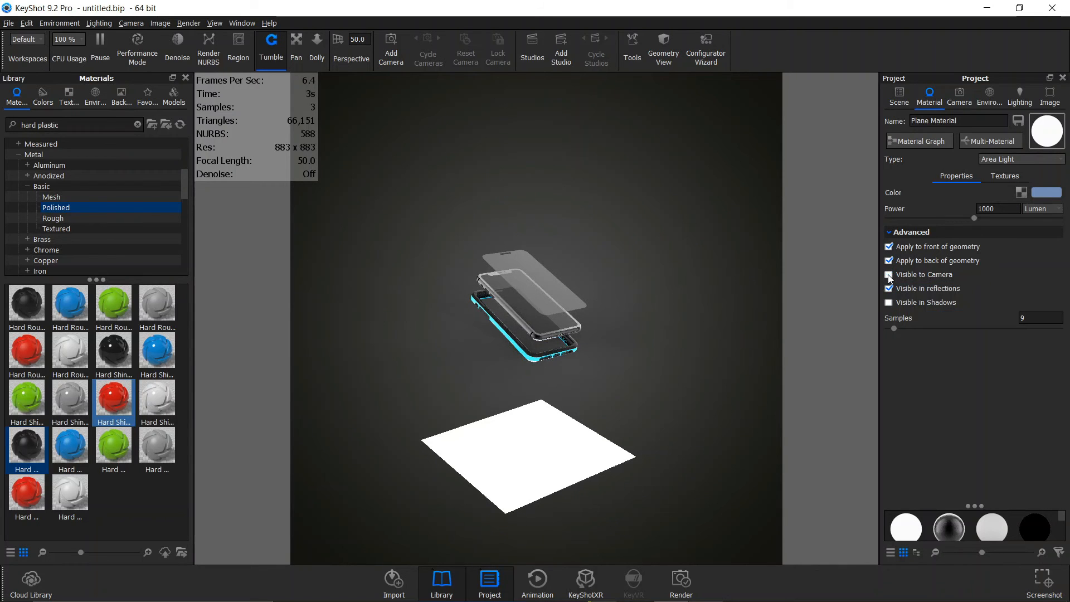
- Hide the area light from the camera and examine its lighting on the phone and case up close
click(889, 275)
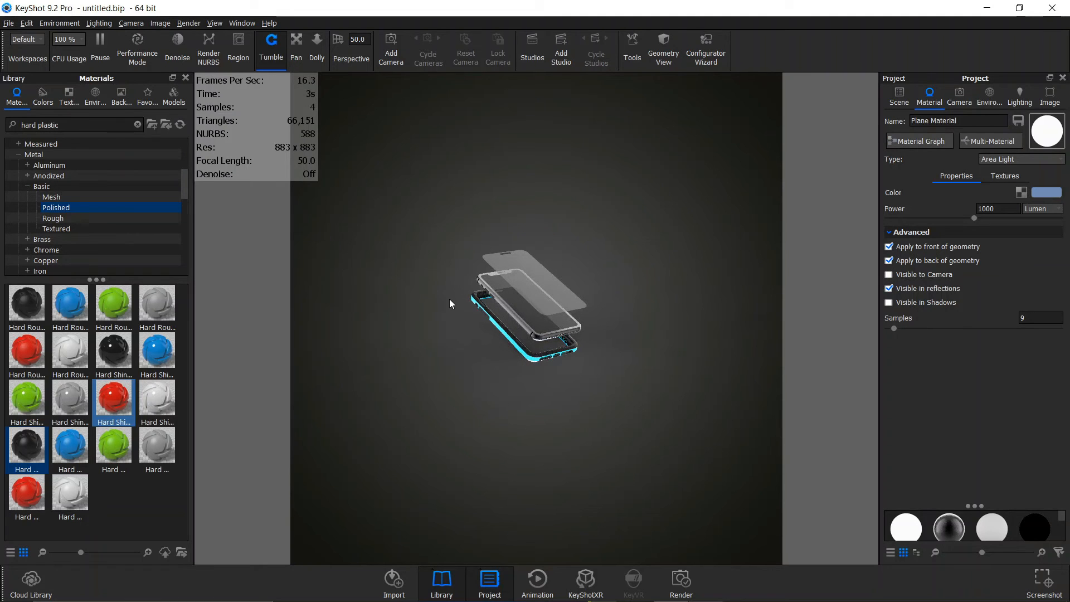
scroll(561, 272, up, 1)
scroll(561, 271, up, 1)
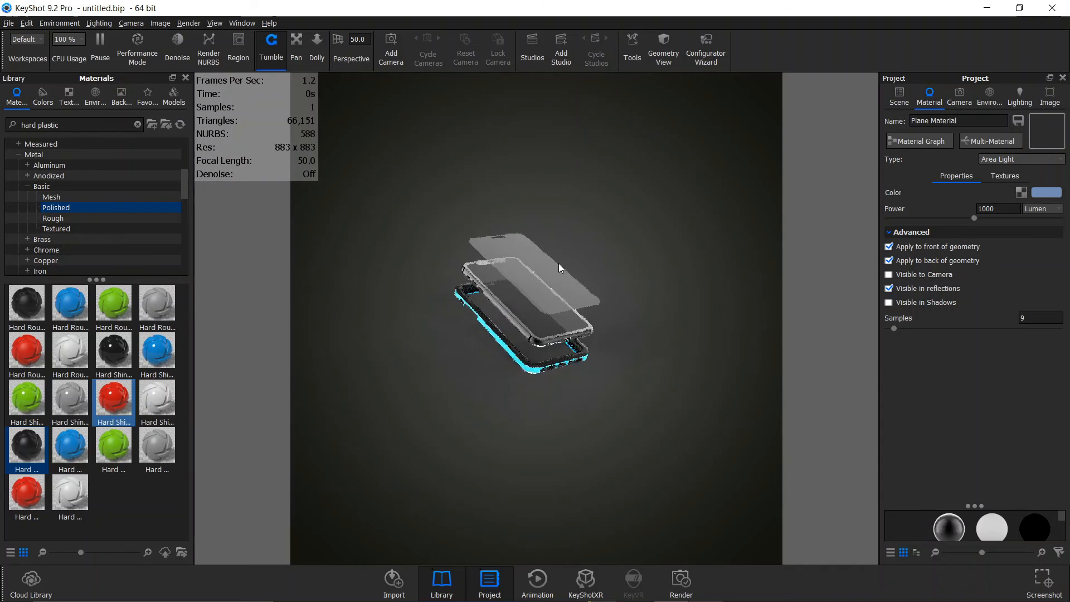
scroll(559, 263, up, 3)
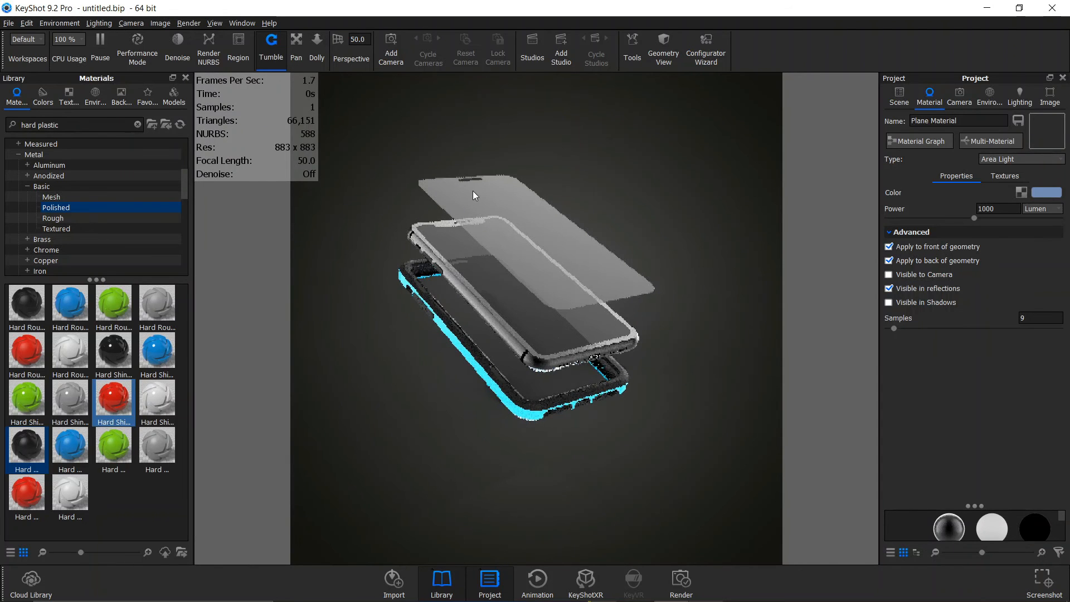
scroll(473, 190, up, 1)
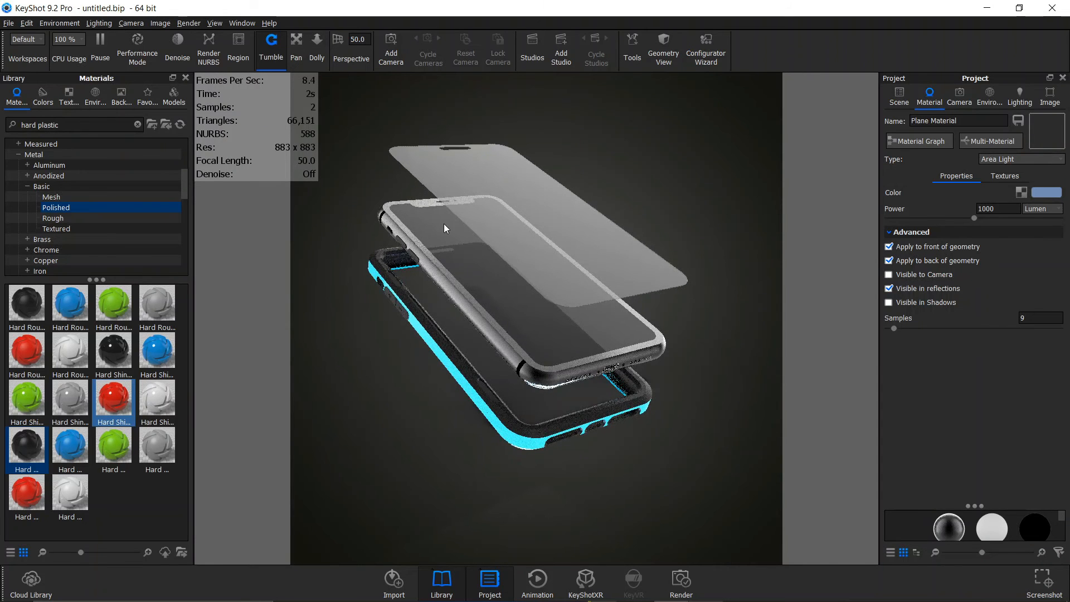
scroll(474, 193, up, 1)
scroll(504, 238, up, 1)
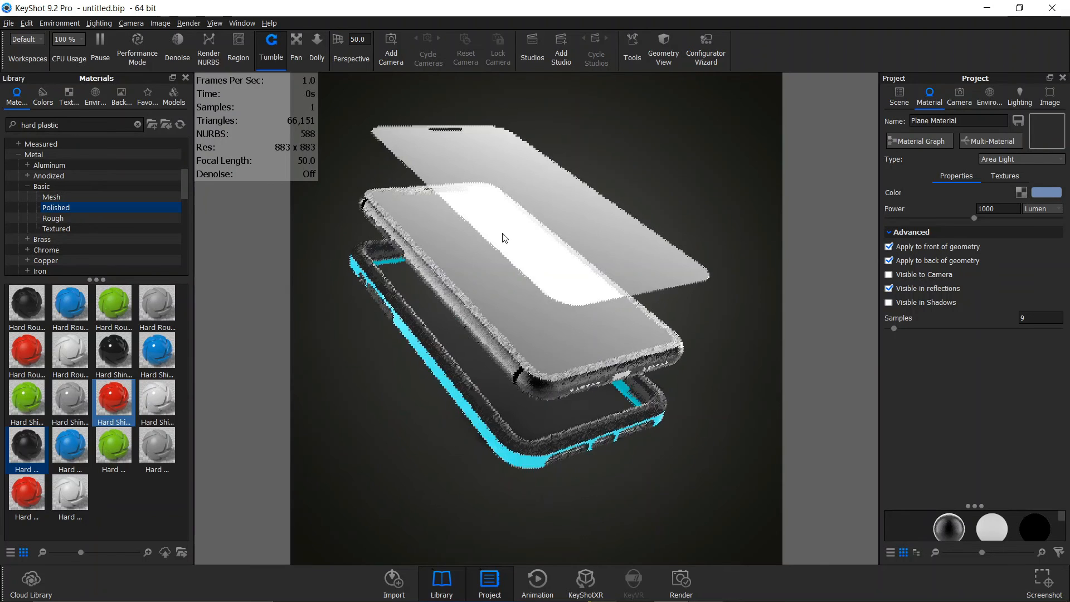
middle_drag(503, 234, 529, 249)
ctrl+drag(460, 272, 676, 397)
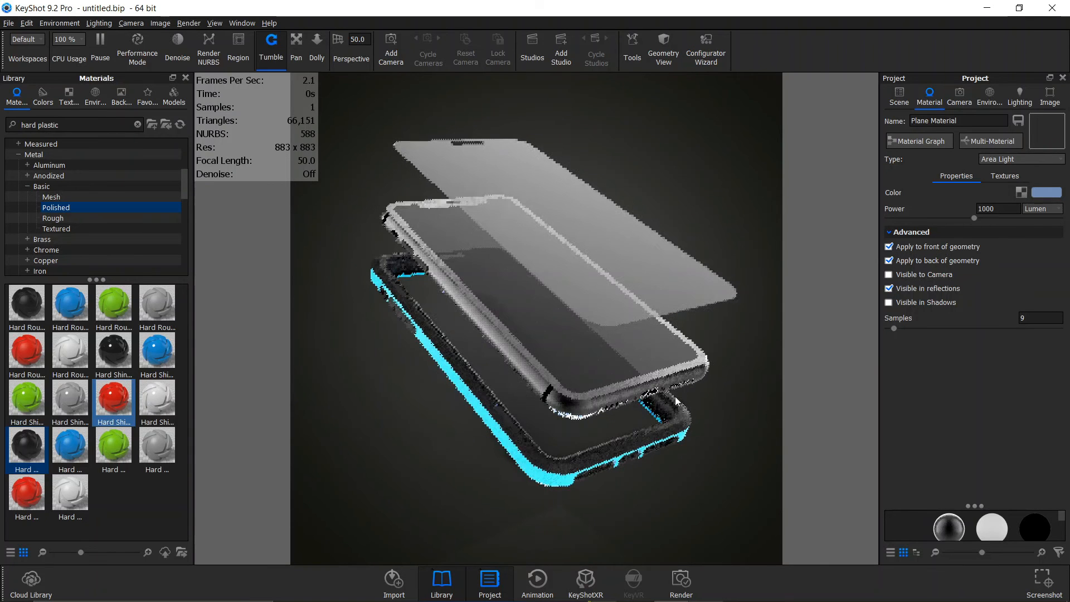
- Open the render output settings and name the still image "iPhone 11 + Case 3"
scroll(668, 272, up, 1)
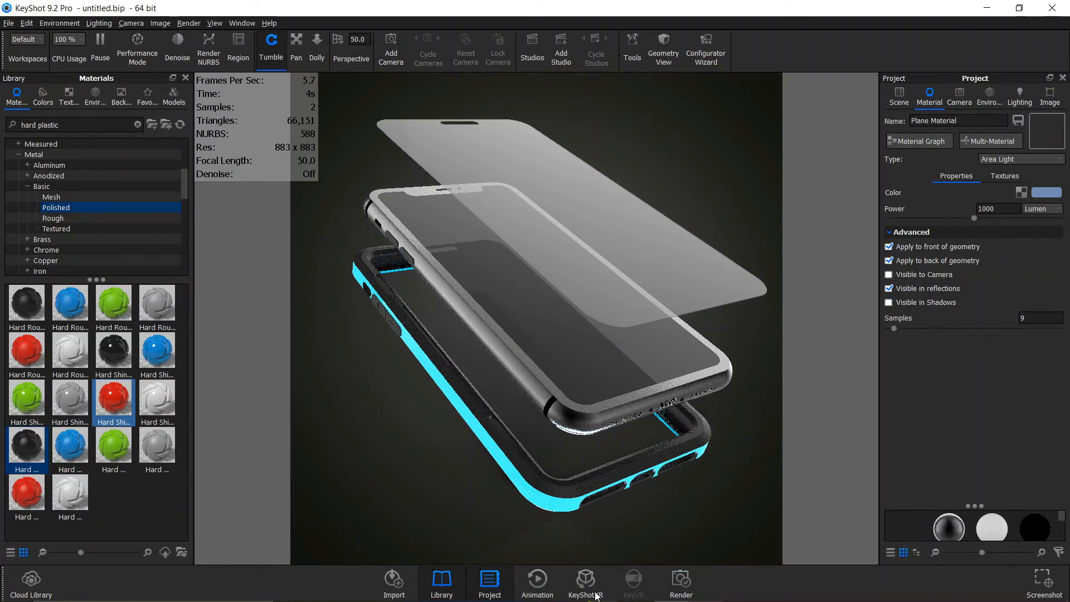
click(683, 584)
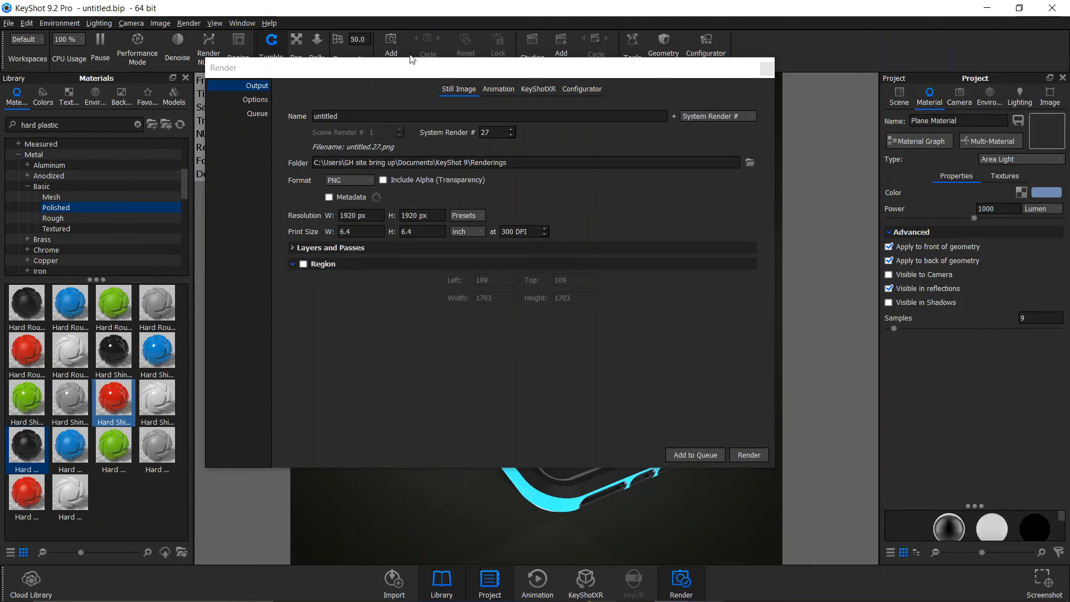
drag(349, 118, 295, 119)
text(i)
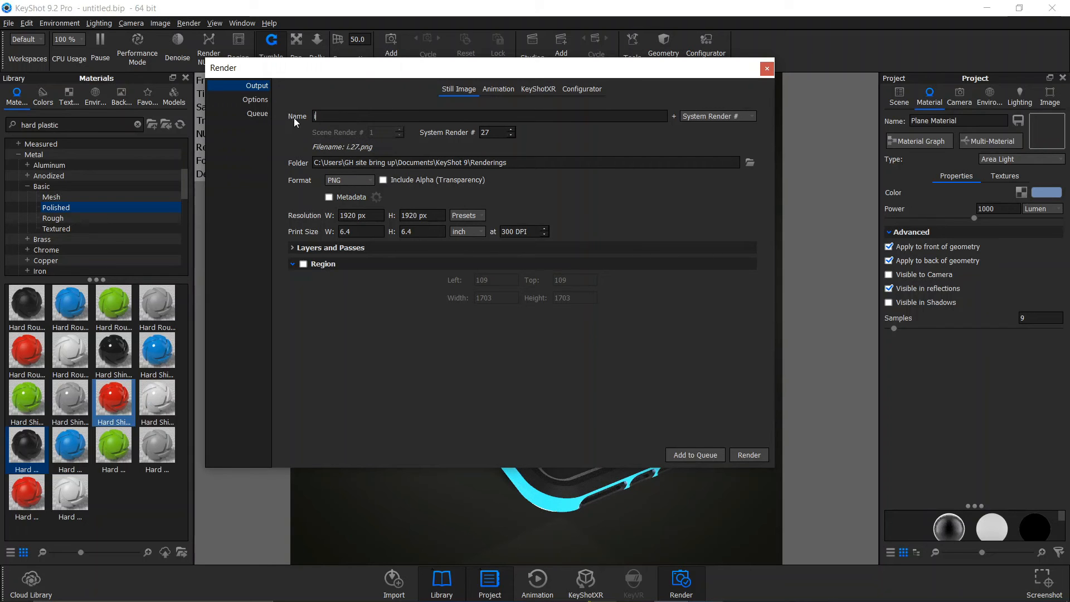
text(Phone 11)
text(+ Case 3)
- Copy the full path of the render output folder
click(517, 168)
drag(518, 168, 312, 166)
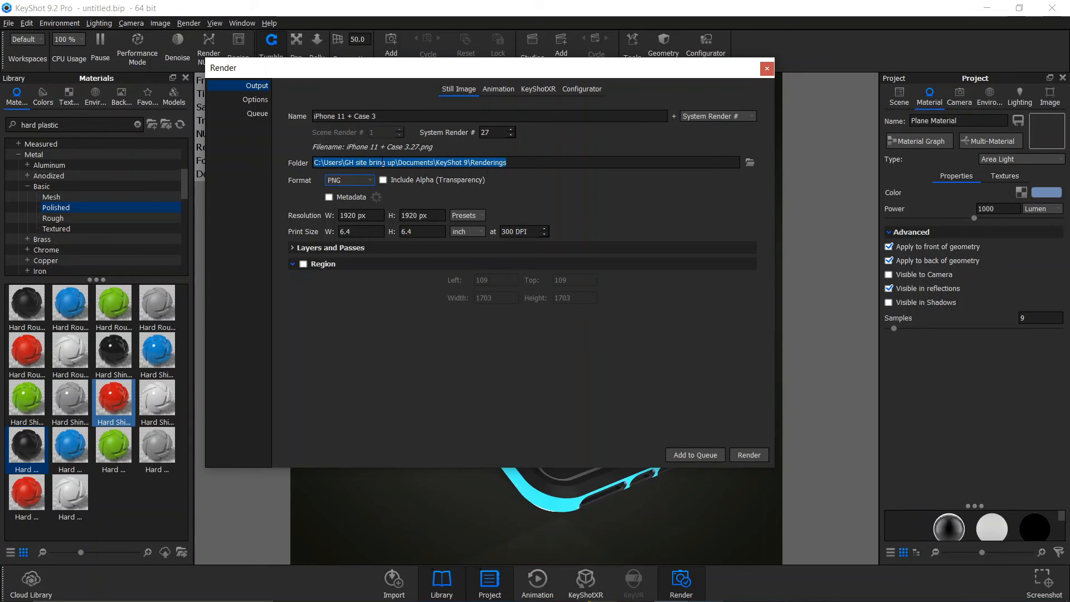
right_click(384, 162)
click(402, 214)
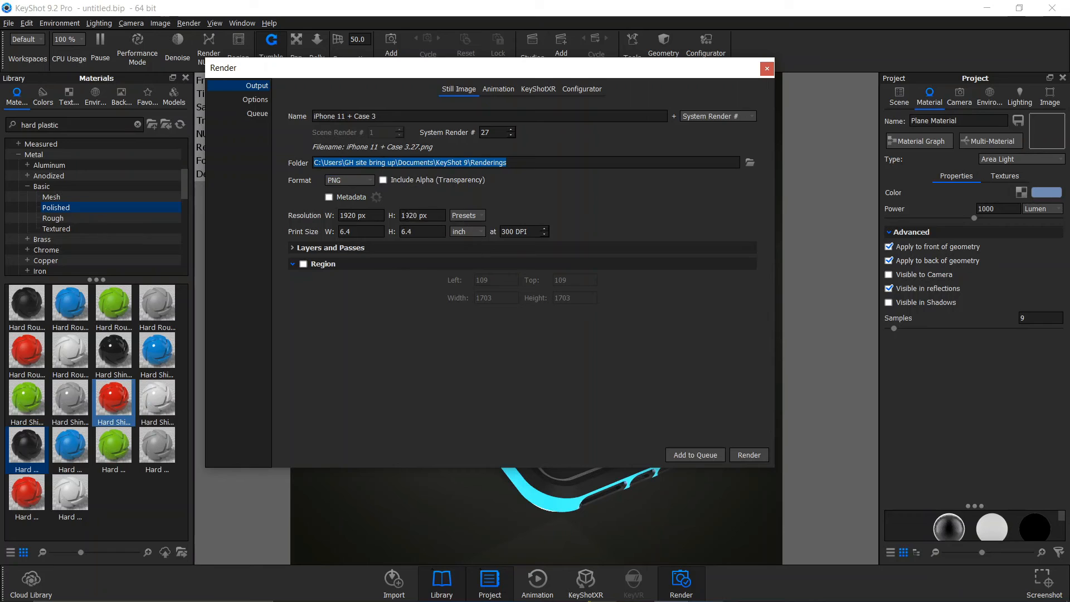
click(418, 215)
click(526, 162)
key(ctrl+a)
right_click(327, 162)
click(350, 212)
- Select PNG as the output format of the still image
click(359, 182)
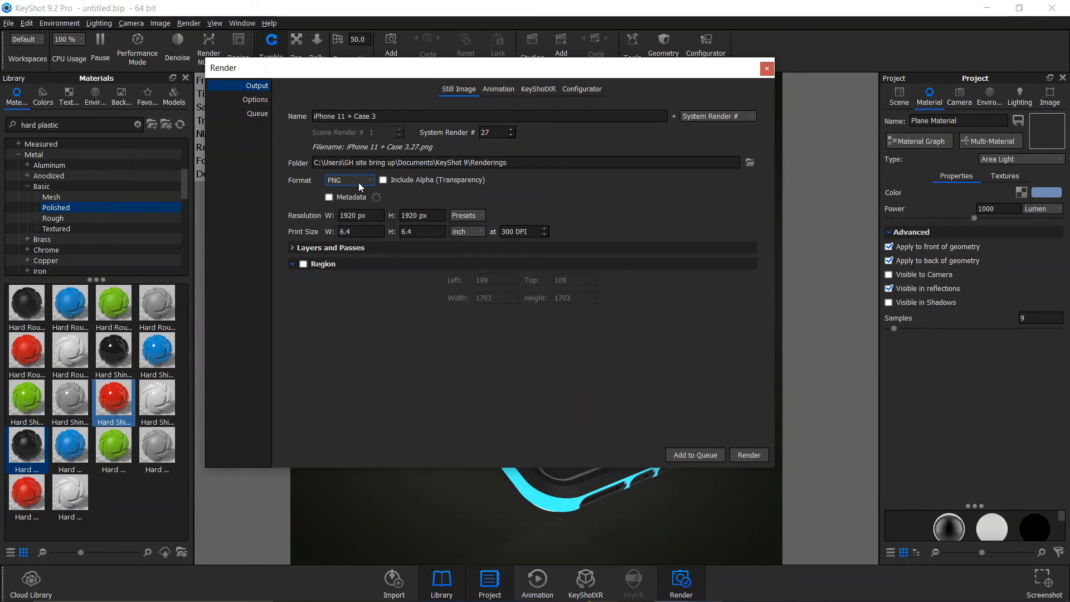
click(359, 182)
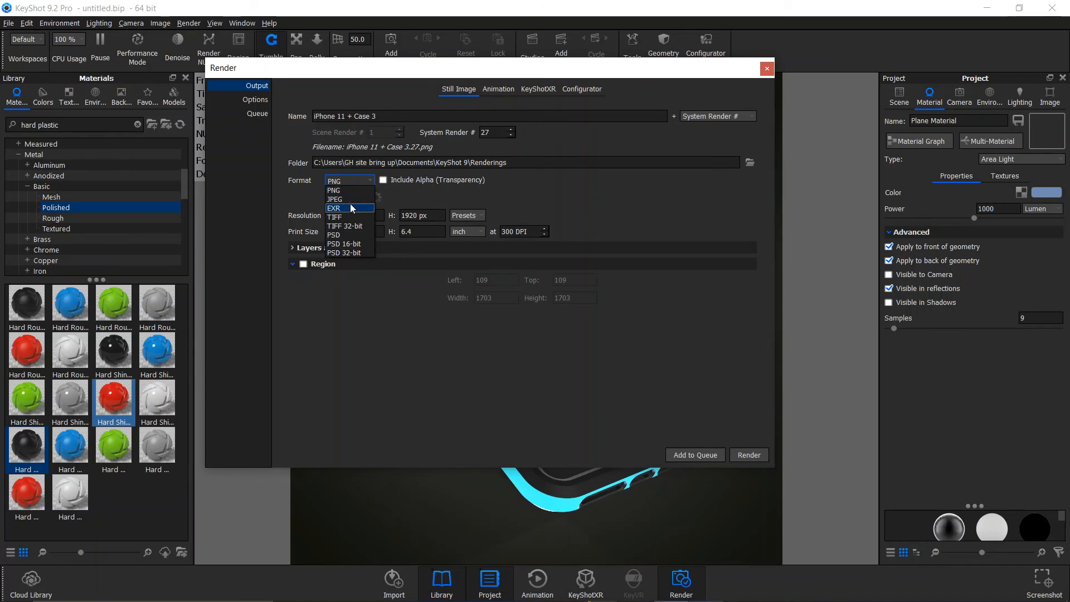
click(340, 190)
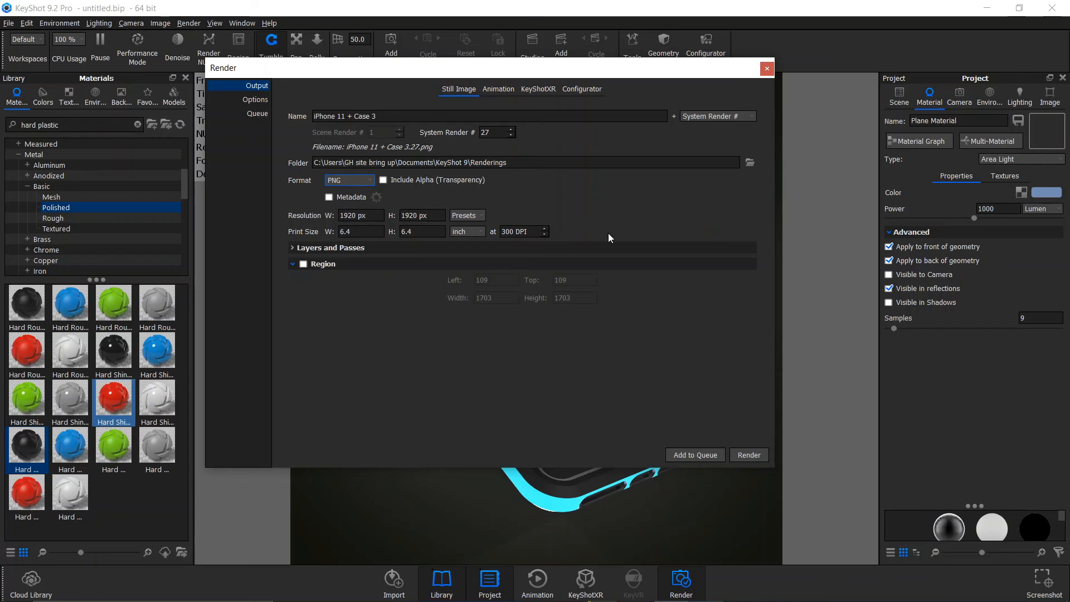
- Try limiting the render quality by maximum samples, entering 500 and replacing it with 200
click(249, 103)
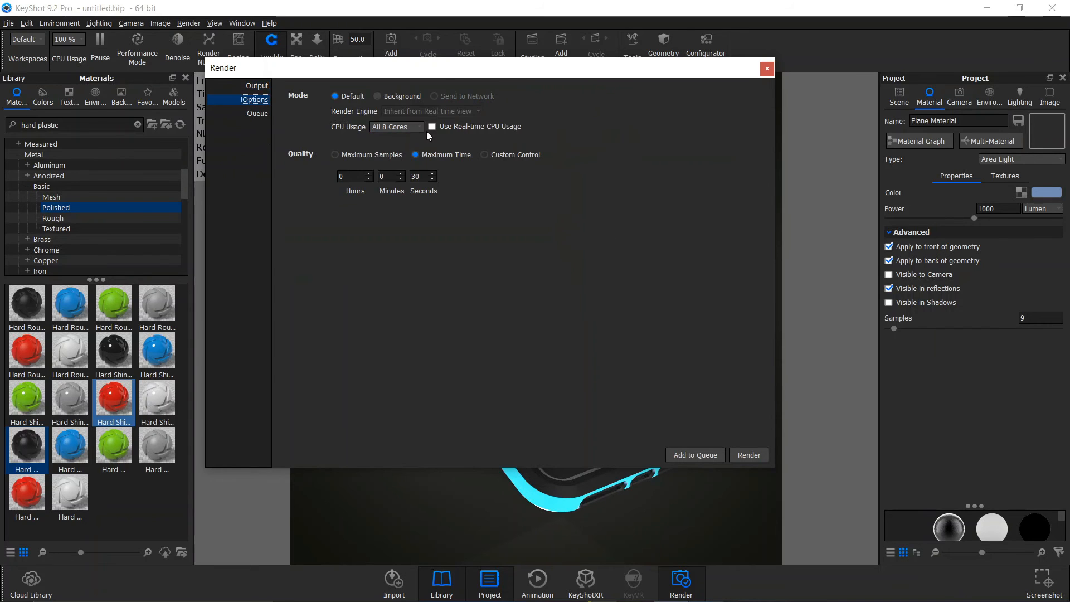
click(356, 153)
click(709, 176)
text(5)
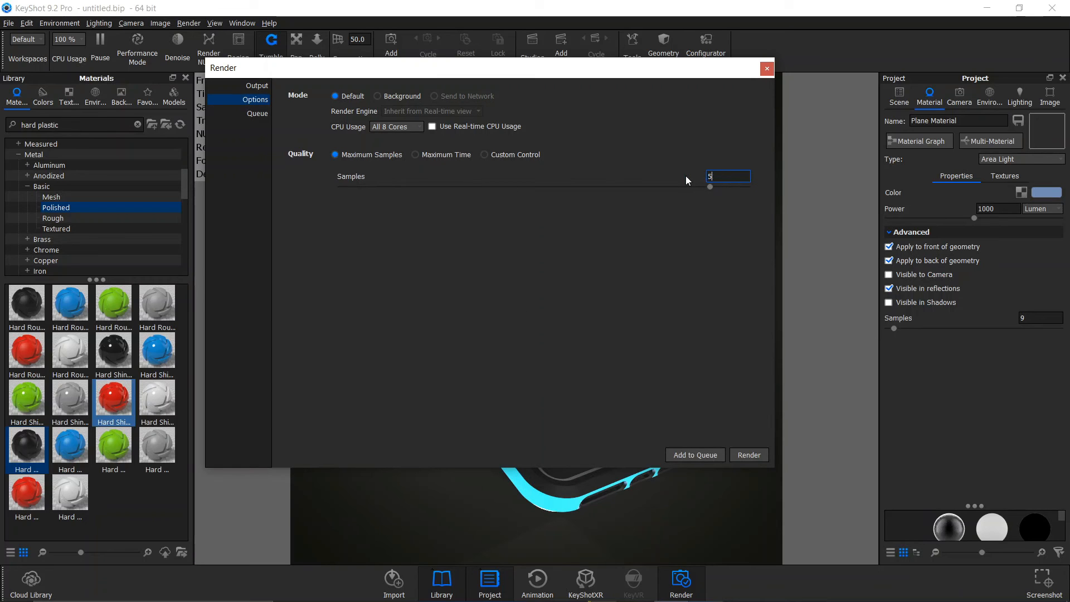
text(00)
key(BackSpace)
key(BackSpace)
key(BackSpace)
text(200)
- Limit the render quality by maximum time with the minutes set to 15, and start the render
click(446, 155)
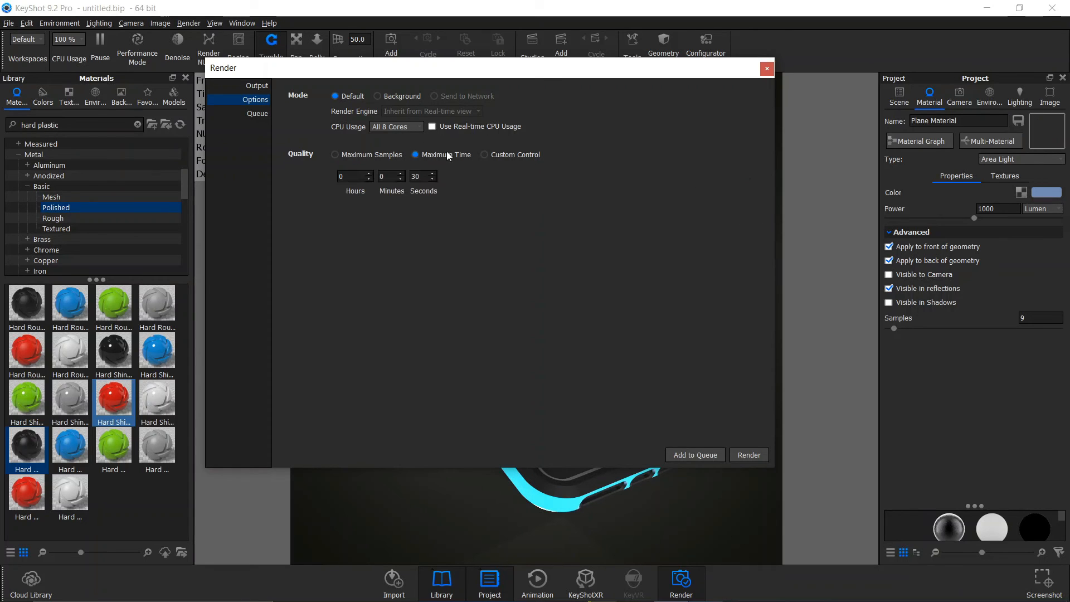
click(386, 177)
key(BackSpace)
text(30)
drag(419, 73, 509, 72)
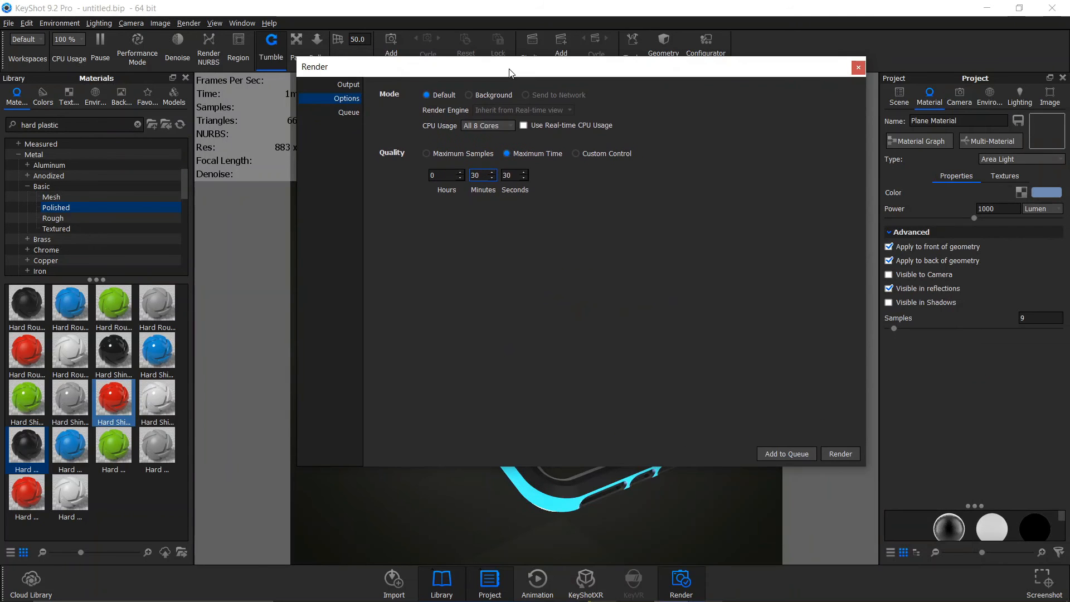
key(BackSpace)
key(BackSpace)
text(15)
click(837, 454)
click(838, 454)
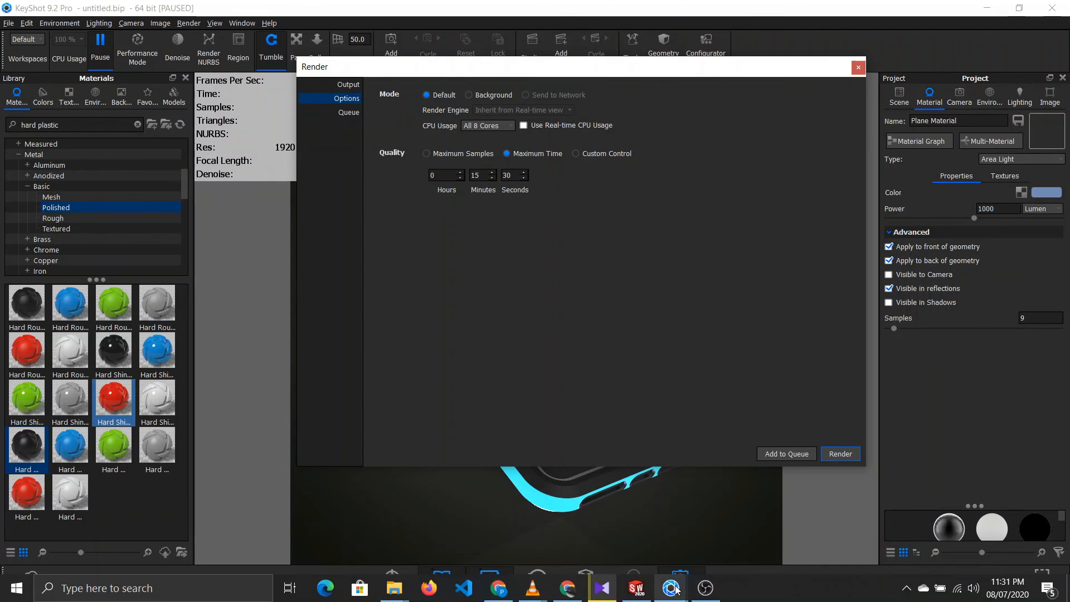
- Bring up the render output window, maximize it, and fit the whole phone and case image in view
click(675, 588)
drag(609, 170, 525, 112)
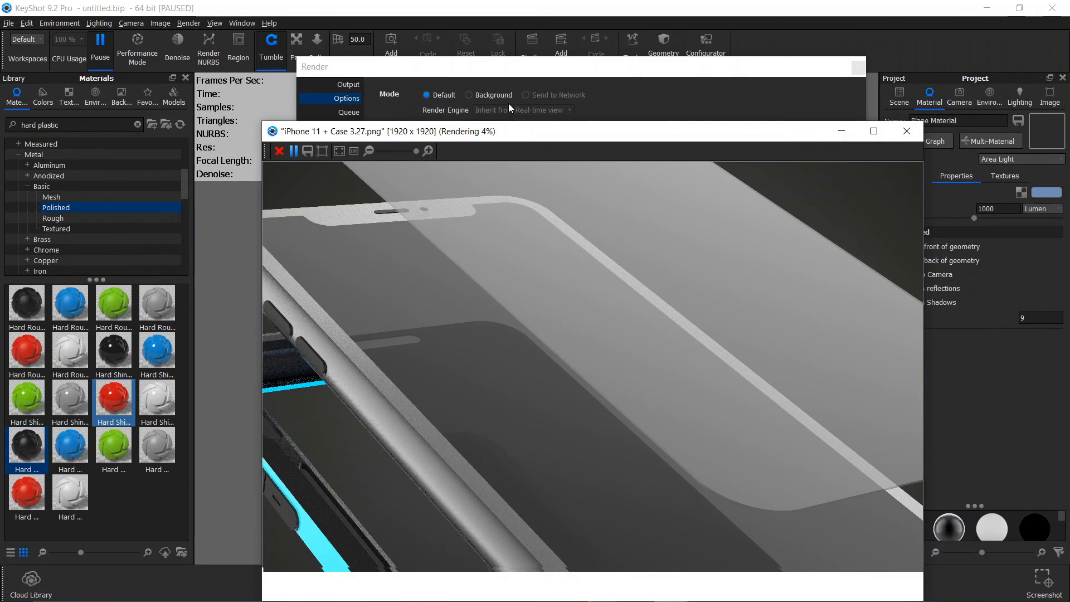
drag(465, 89, 464, 85)
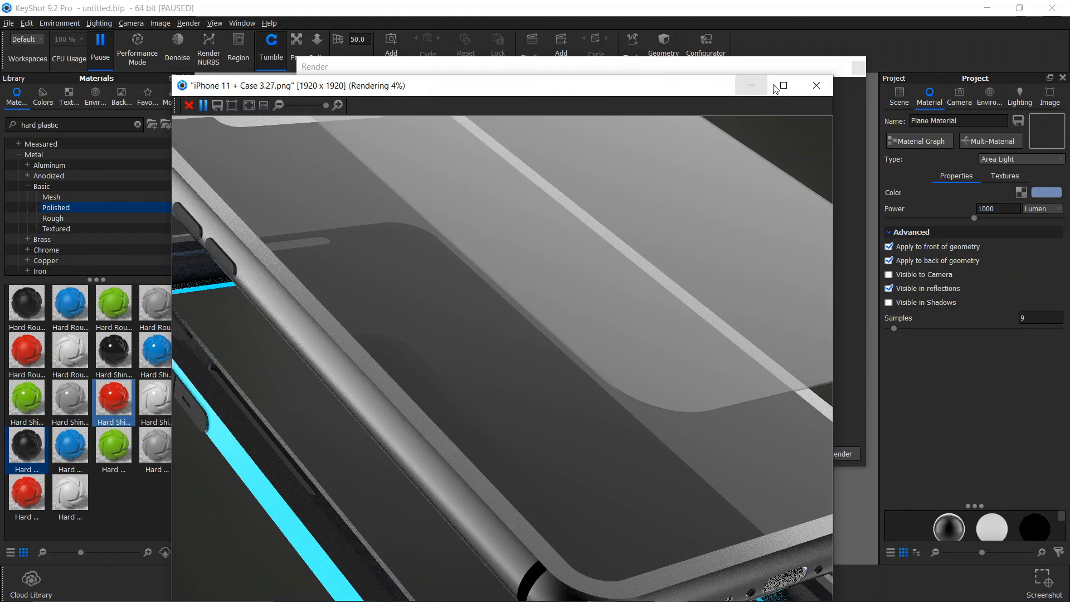
click(780, 84)
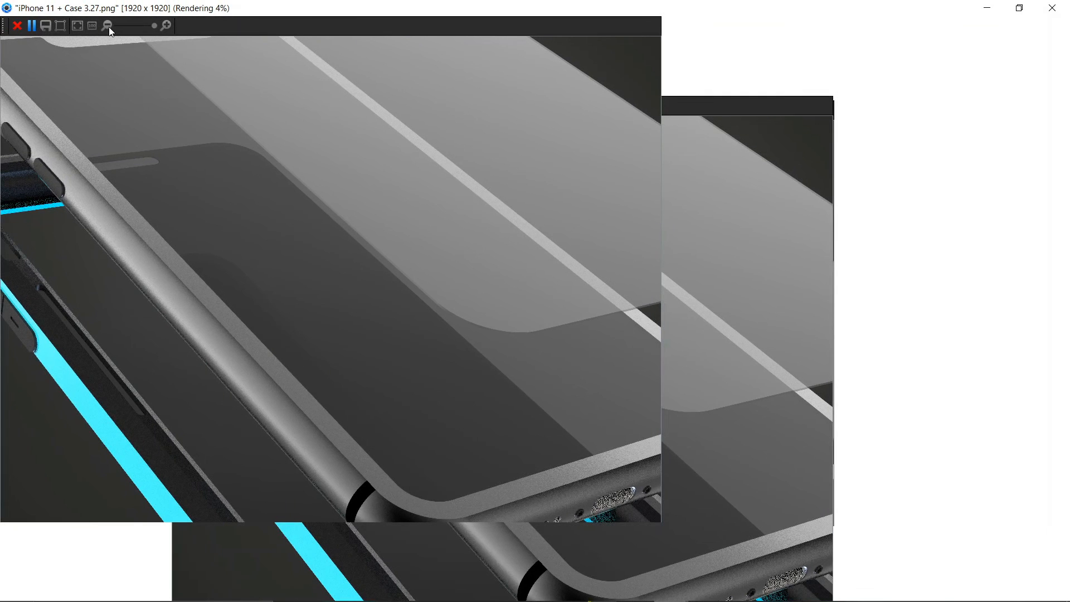
click(108, 26)
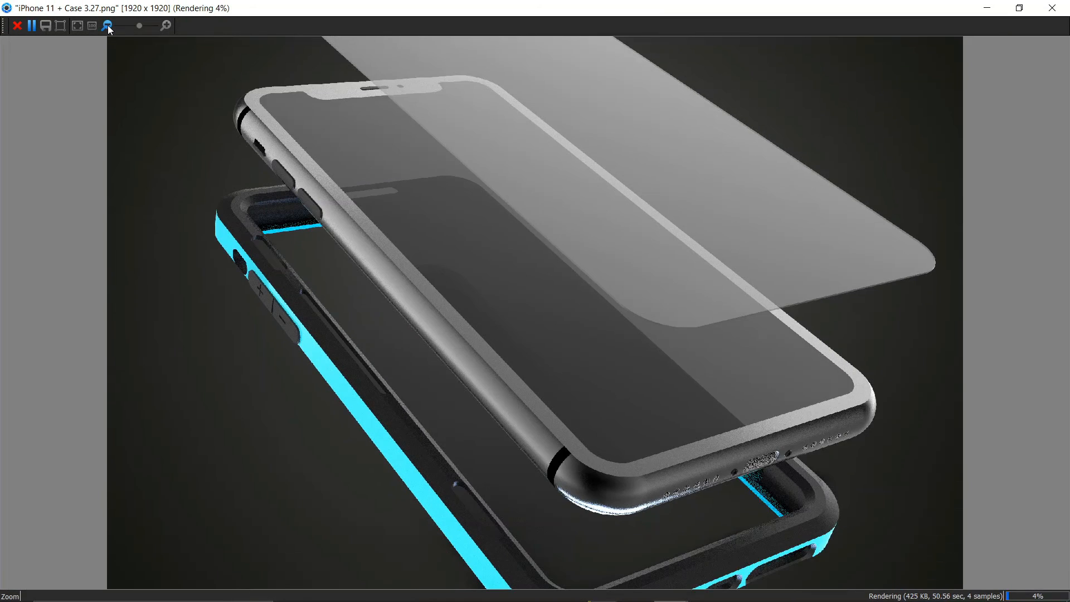
click(108, 26)
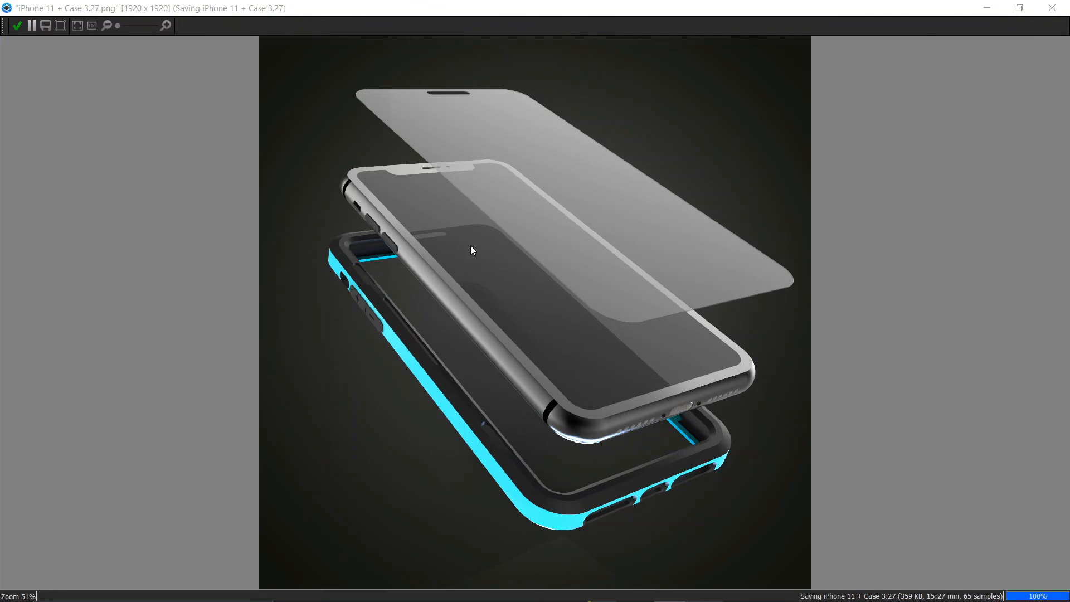
- Open File Explorer and go to the KeyShot 9 Renderings folder using the copied path
key(super+e)
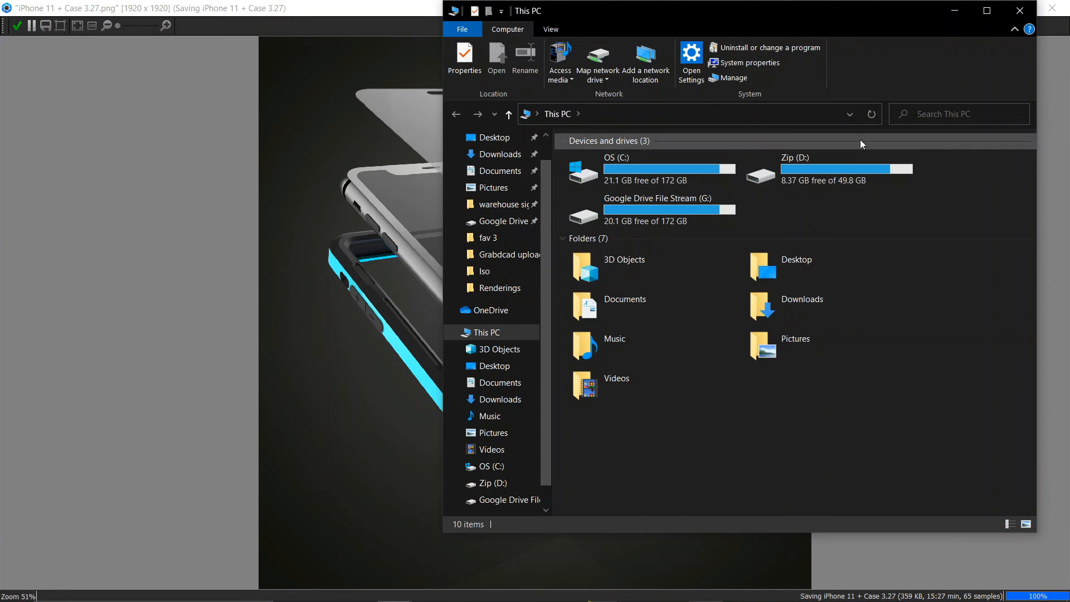
click(646, 117)
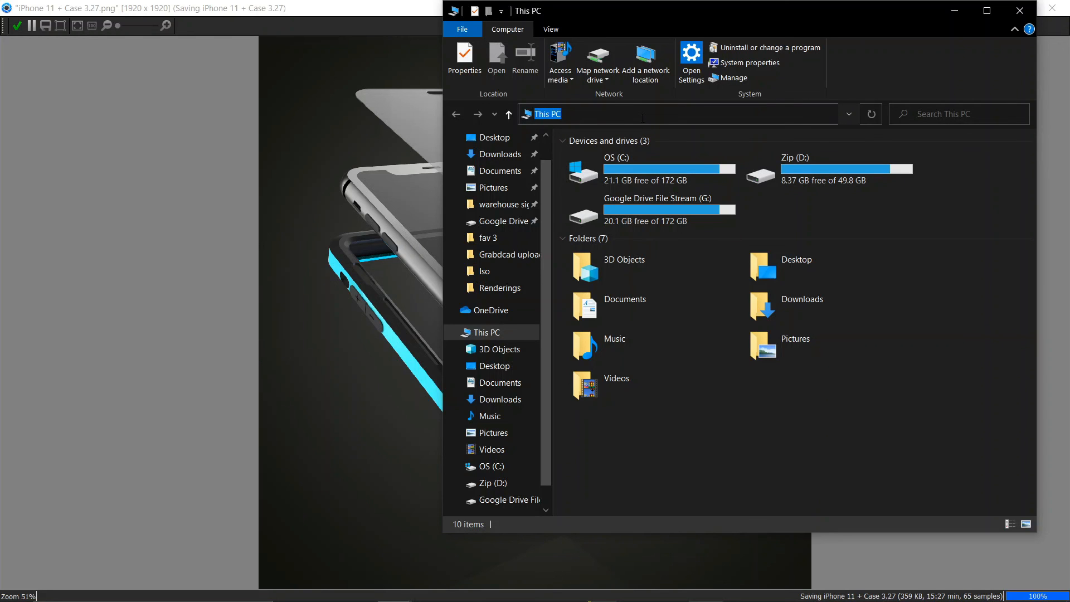
right_click(643, 119)
click(666, 169)
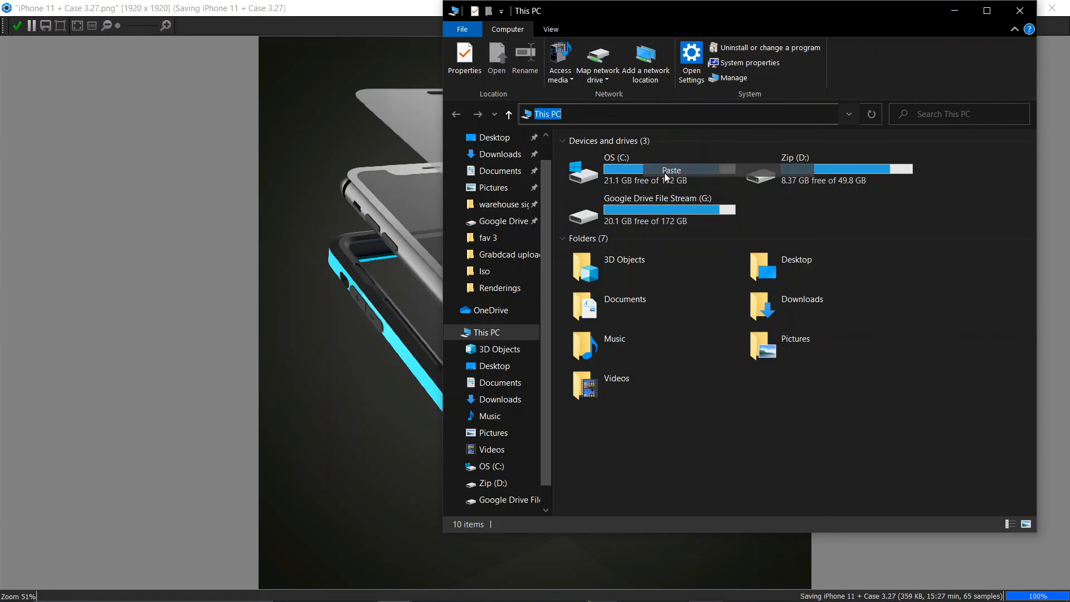
key(Return)
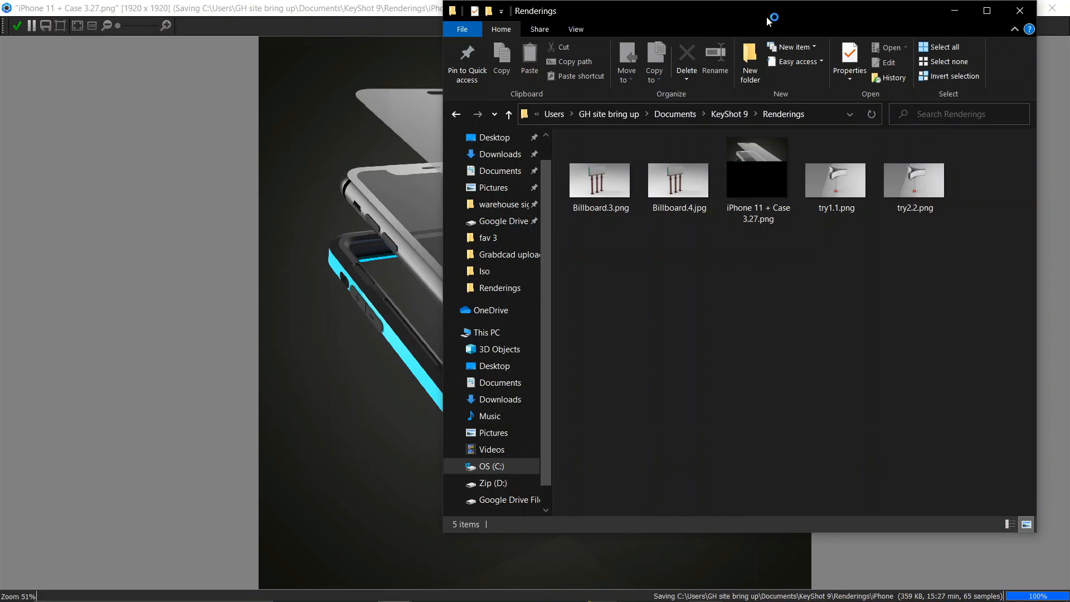
- Open the rendered image iPhone 11 + Case 3.27.png, examine it up close, and return to the render output window
drag(710, 16, 599, 43)
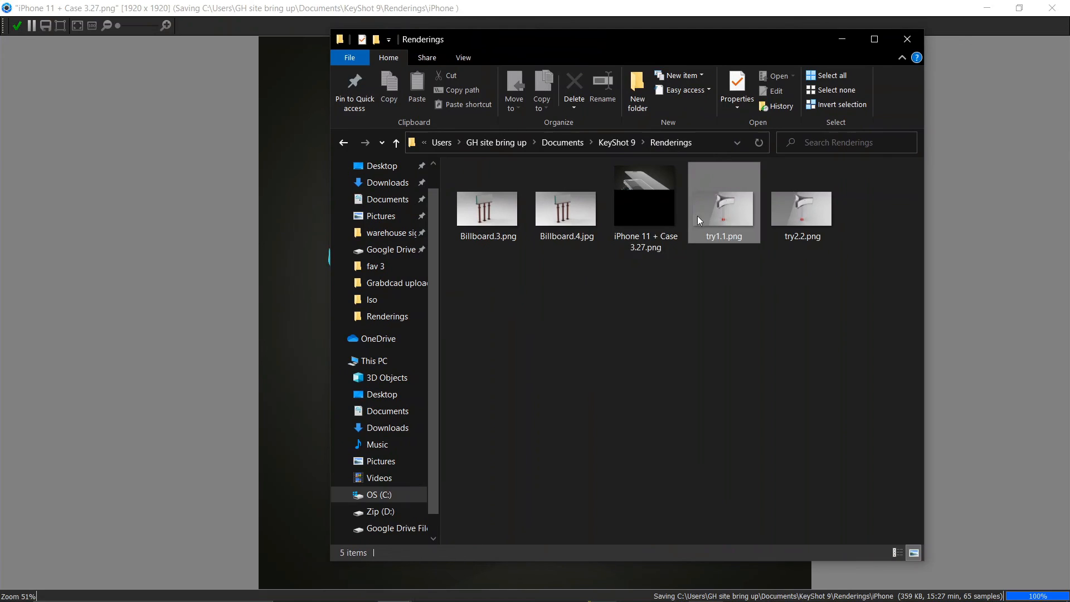
click(598, 202)
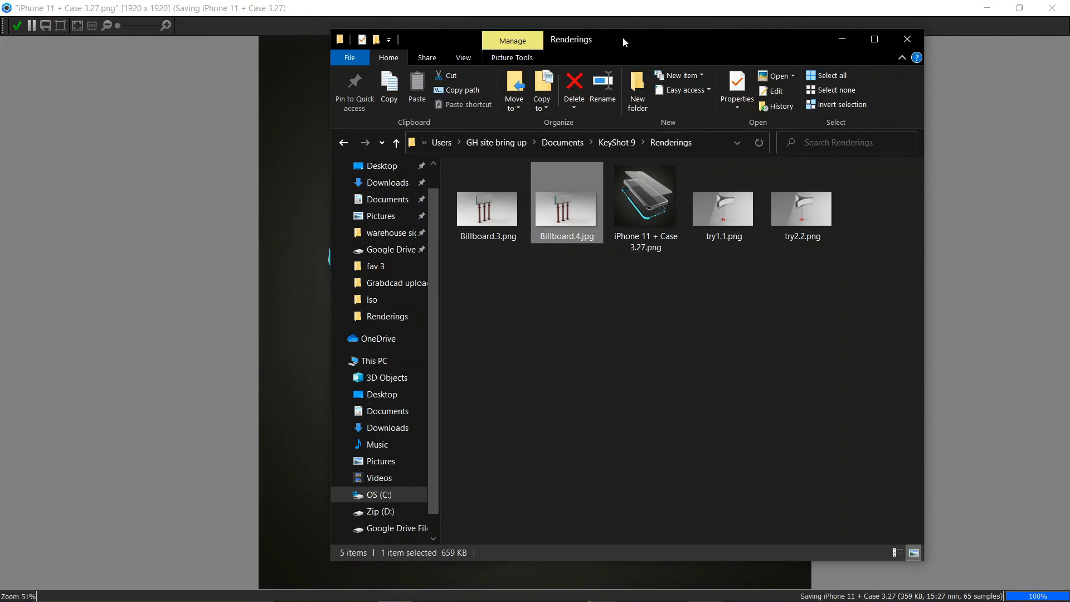
drag(623, 38, 578, 106)
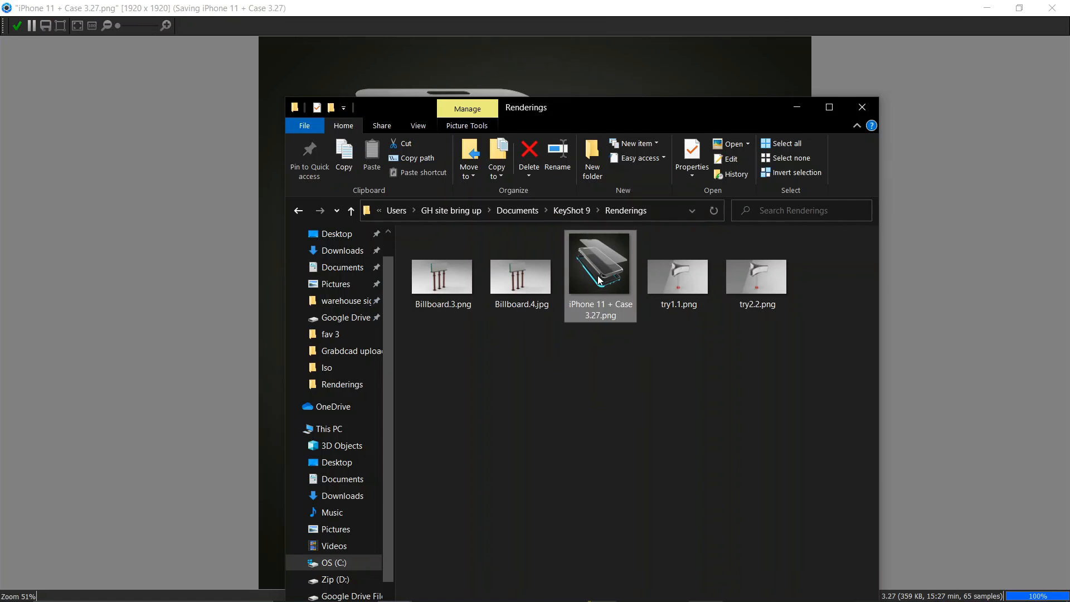
double_click(598, 277)
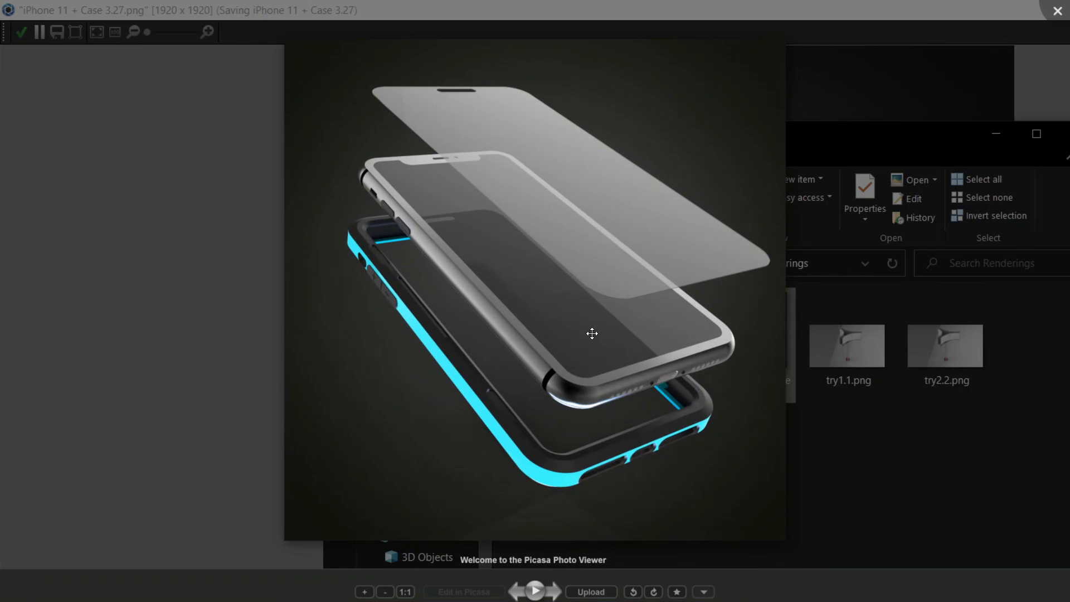
scroll(592, 333, up, 4)
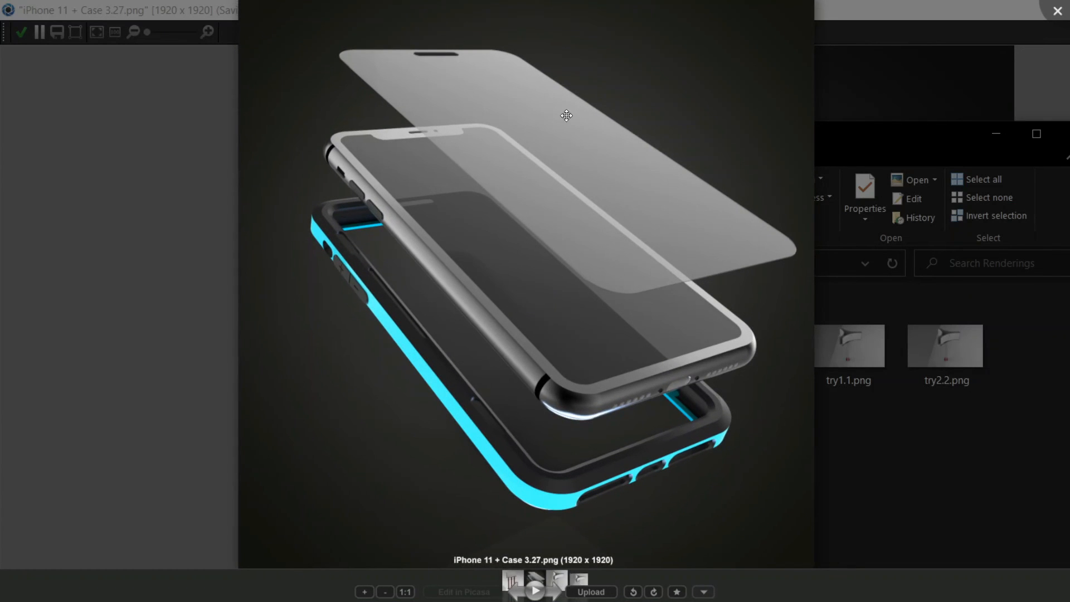
scroll(669, 296, down, 3)
scroll(671, 102, down, 1)
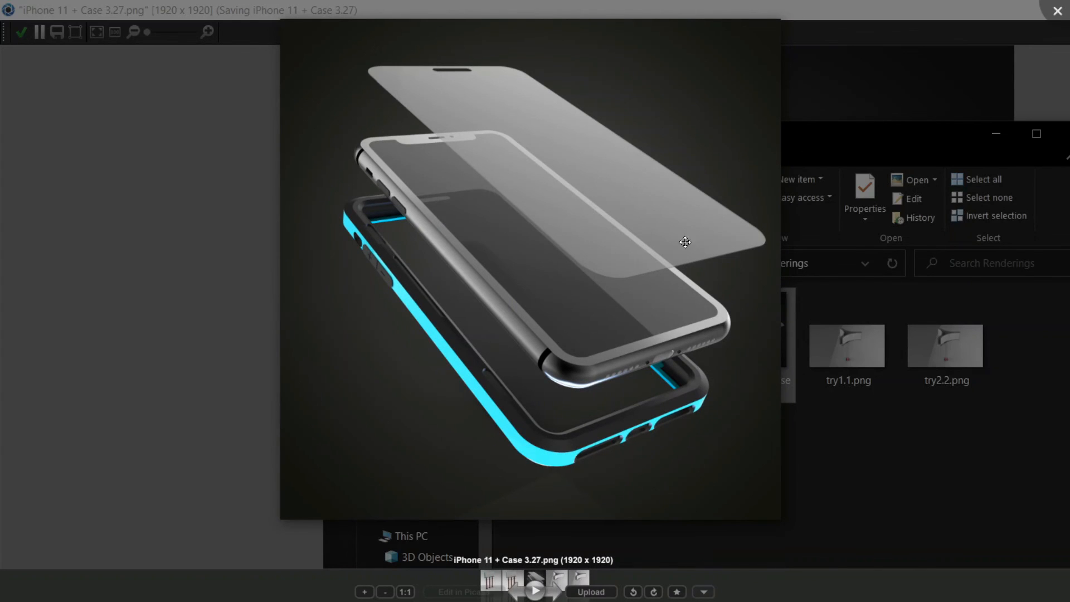
click(1057, 10)
click(717, 50)
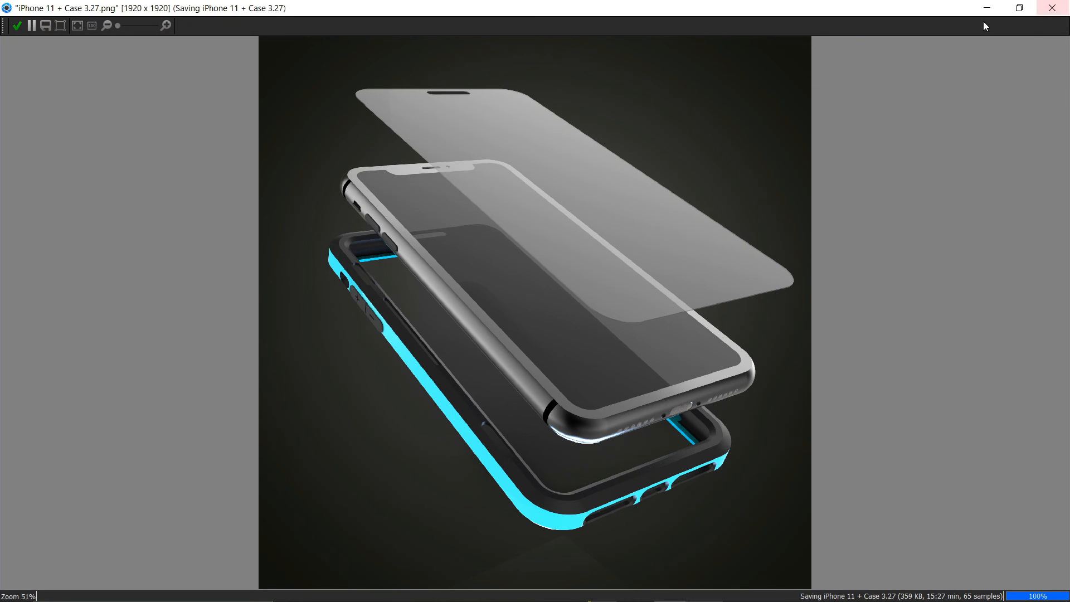